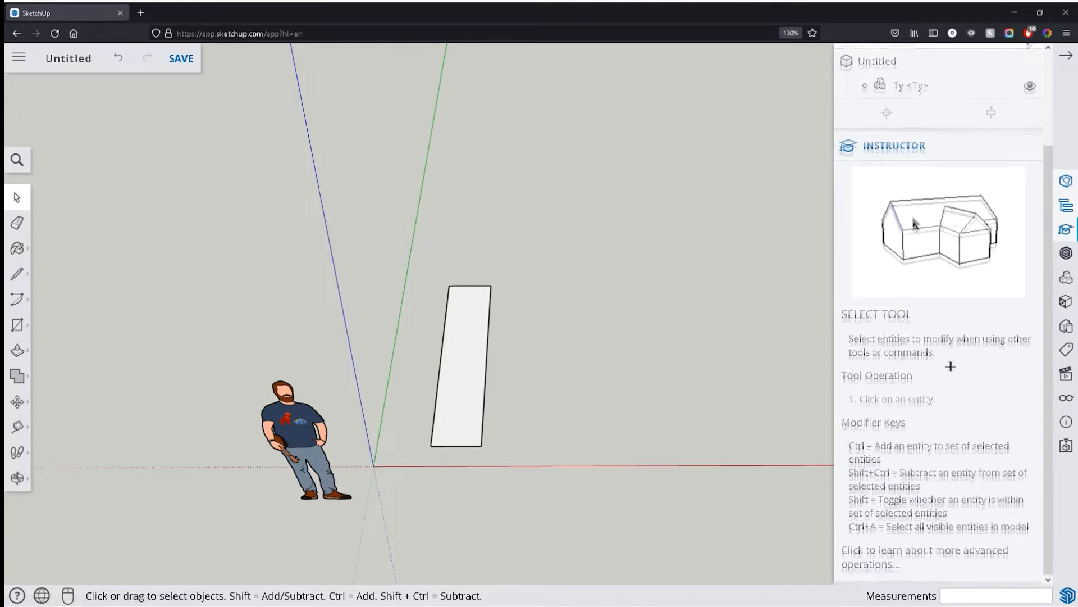
Paint the rectangle's face with the Ty_Yellow material and collapse the side panels.
key(e)
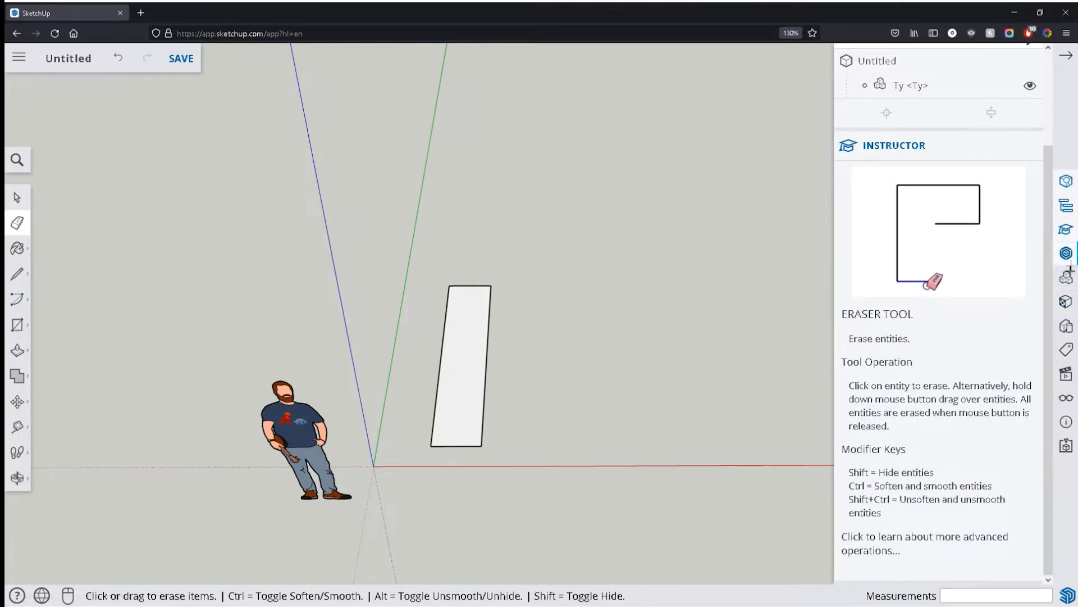
click(1063, 300)
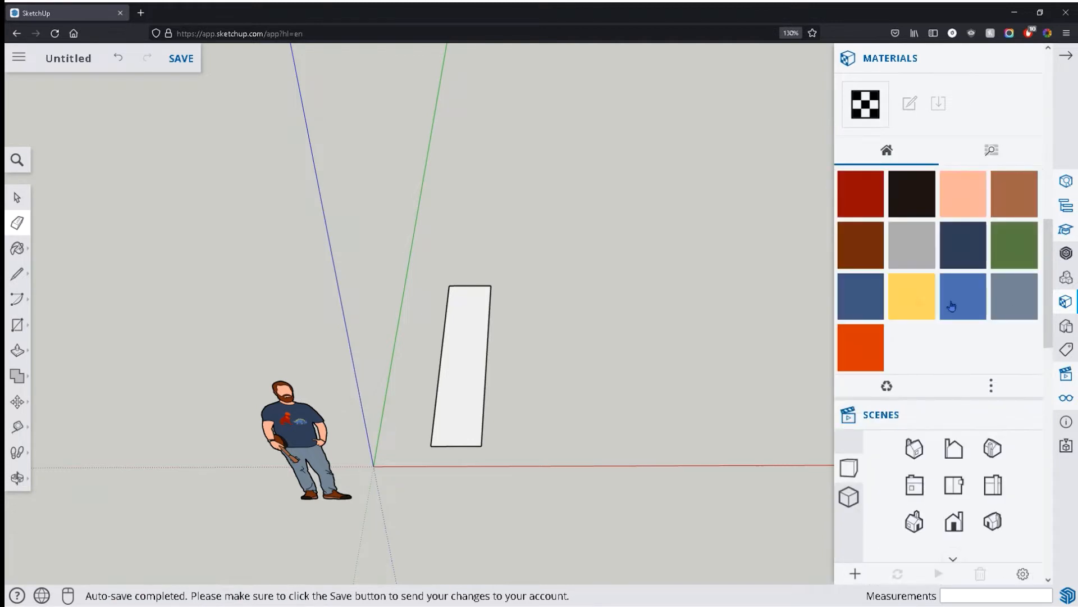
click(910, 309)
click(482, 323)
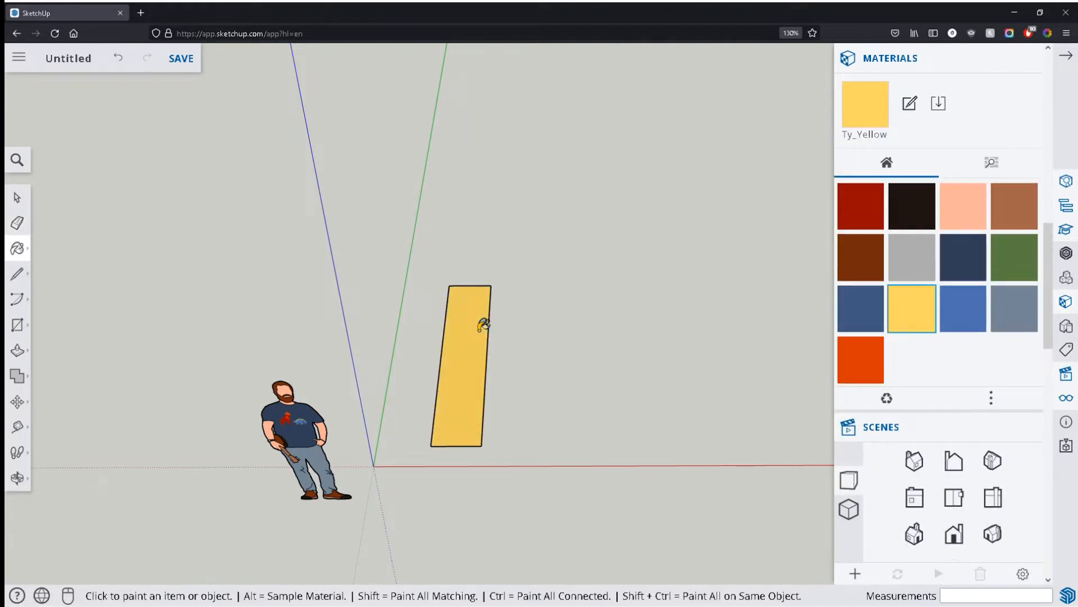
click(1066, 55)
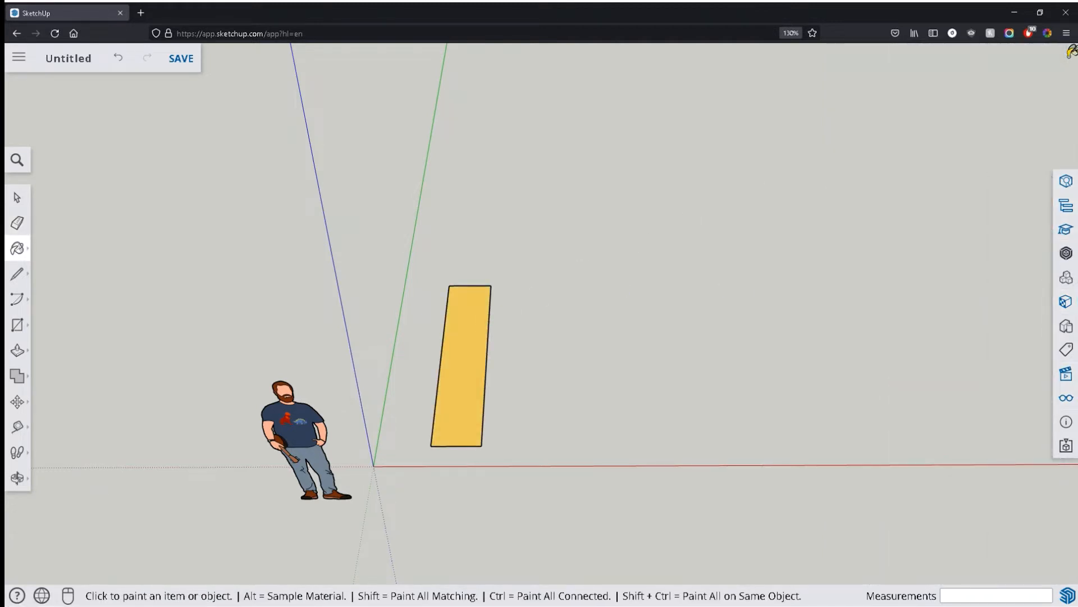
Draw a 2' line parallel to the red axis beside the yellow rectangle and undo it.
key(space)
key(l)
click(532, 421)
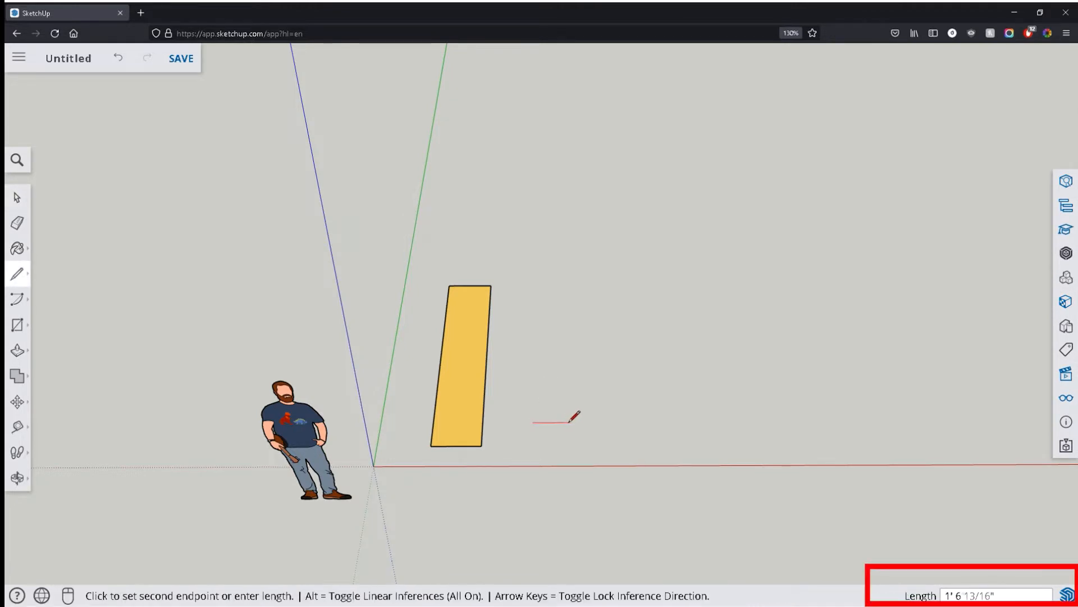
text(2)
key(Return)
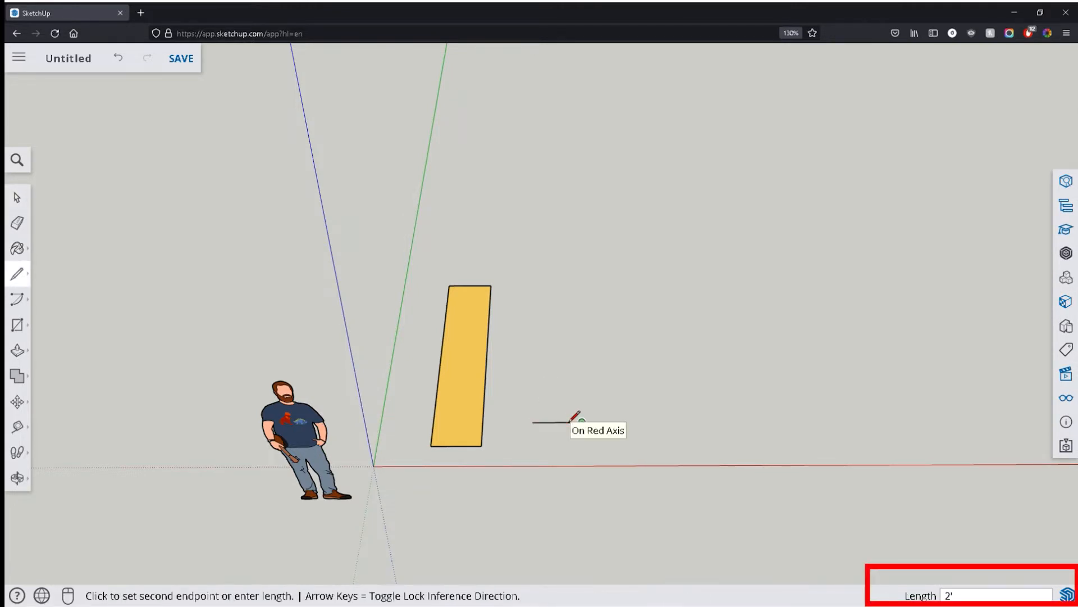
key(Escape)
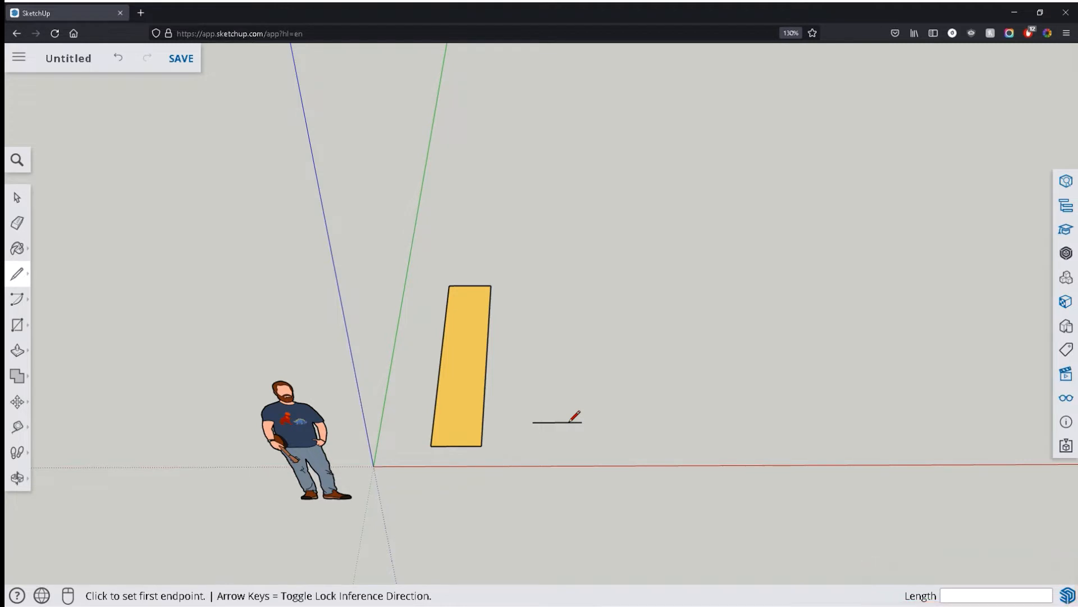
key(ctrl+z)
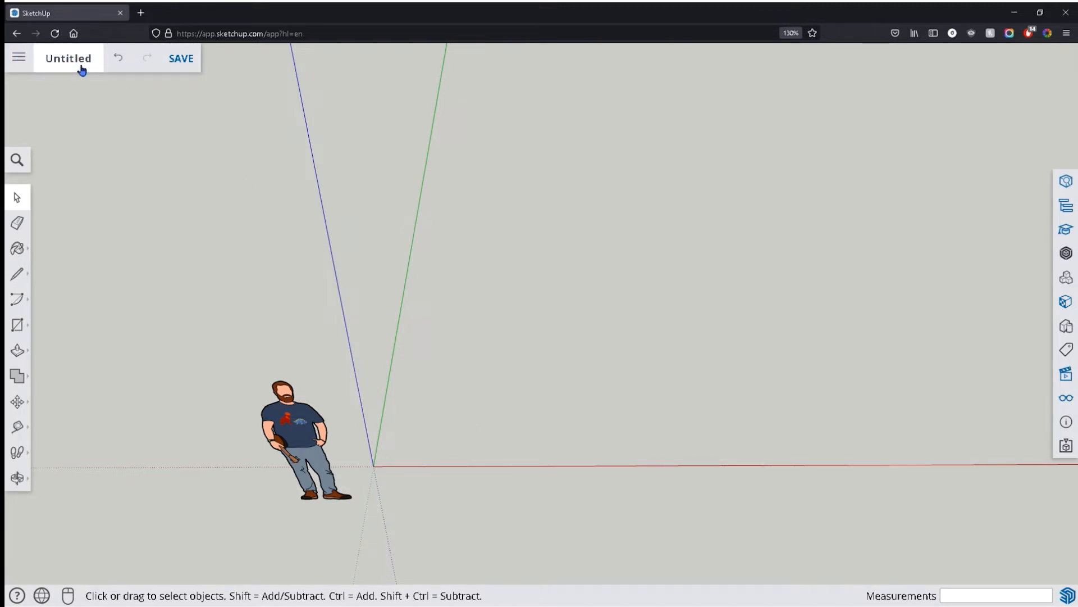
Save the model in the SketchUp project under the name my-beautiful-child-1.
click(19, 58)
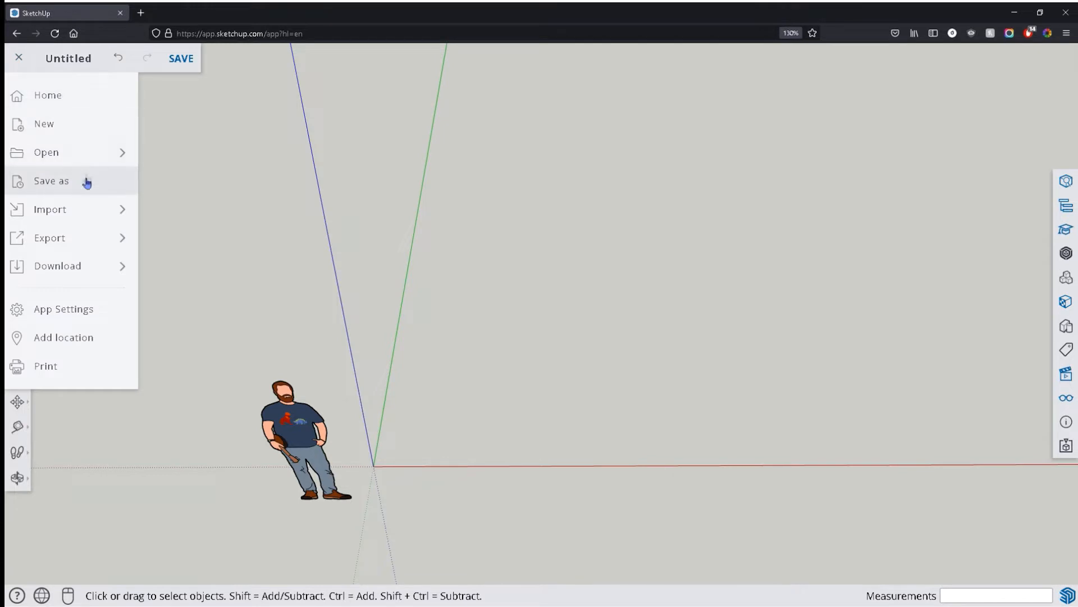
mouse_move(87, 216)
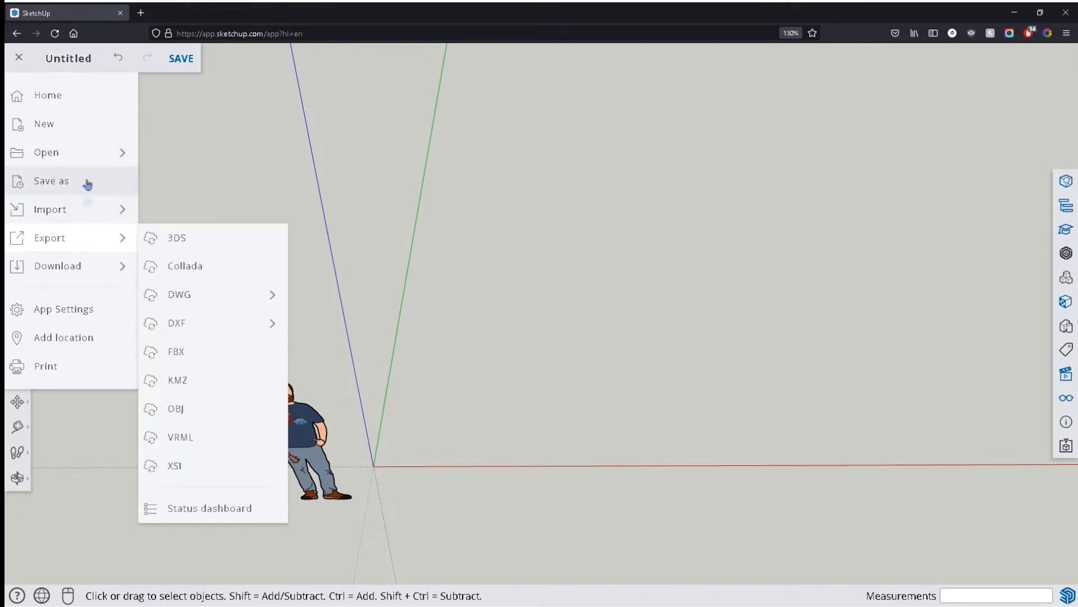
click(81, 67)
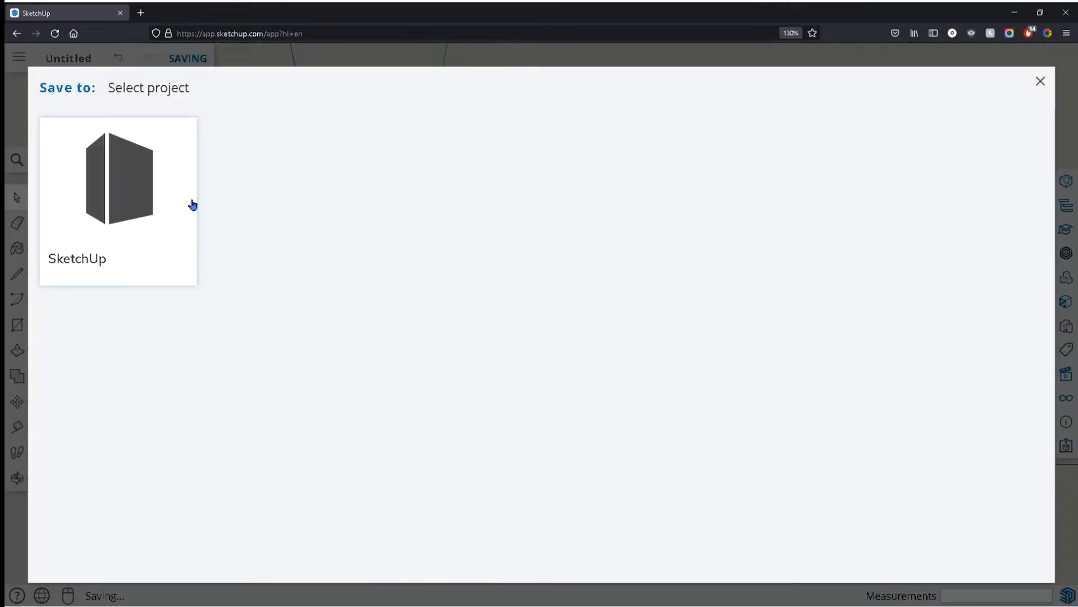
click(192, 204)
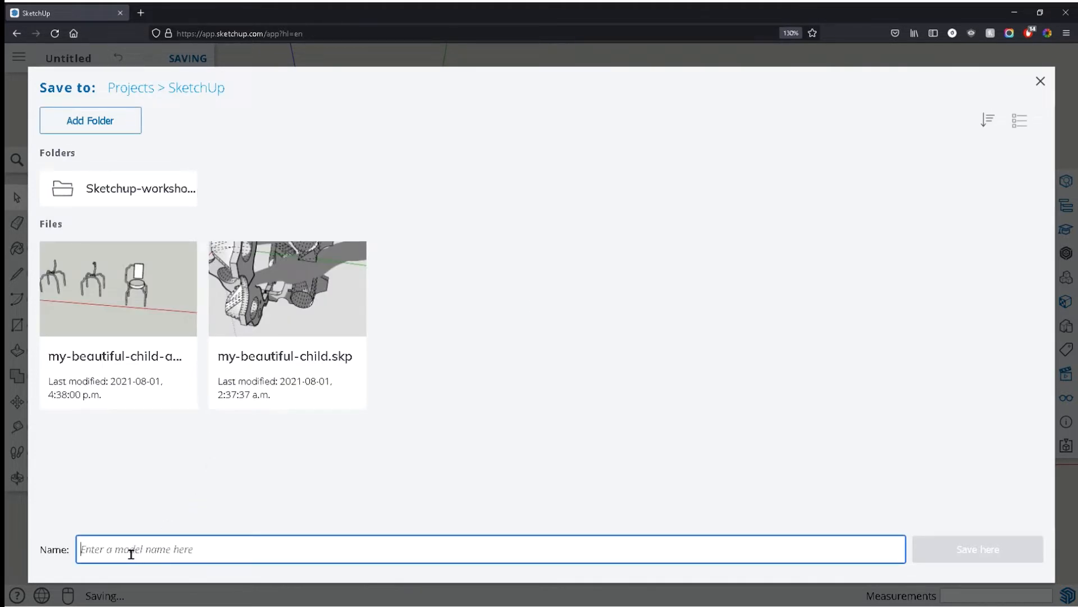
text(my-beautiful-child-1)
click(963, 556)
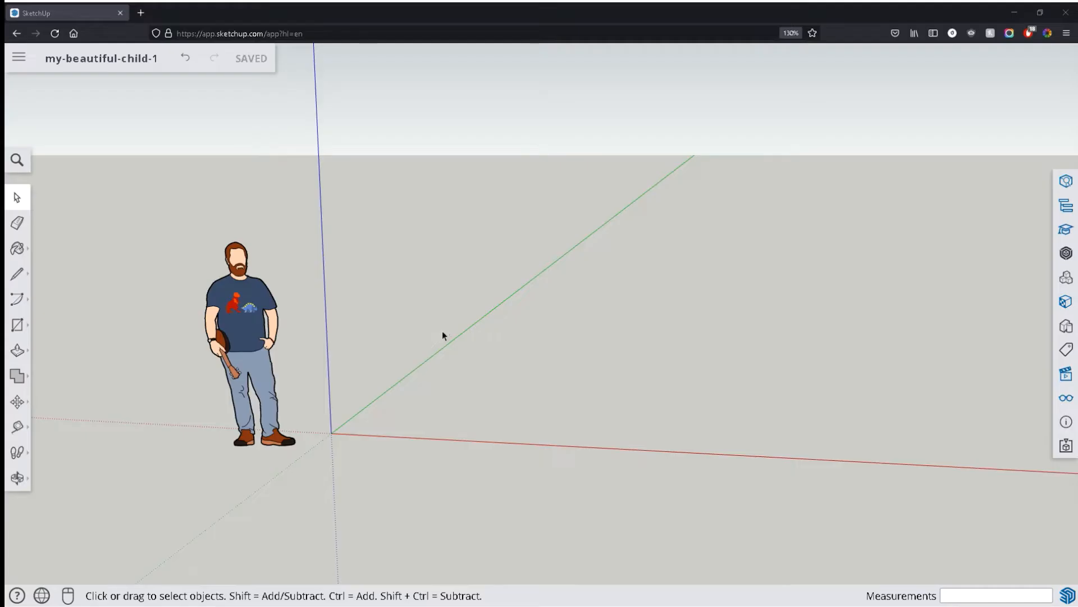
Draw a rectangle about 4' wide on the ground plane, between the red and green axes near the origin.
mouse_move(443, 333)
middle_down()
mouse_move(447, 421)
mouse_move(467, 385)
mouse_move(454, 329)
middle_up()
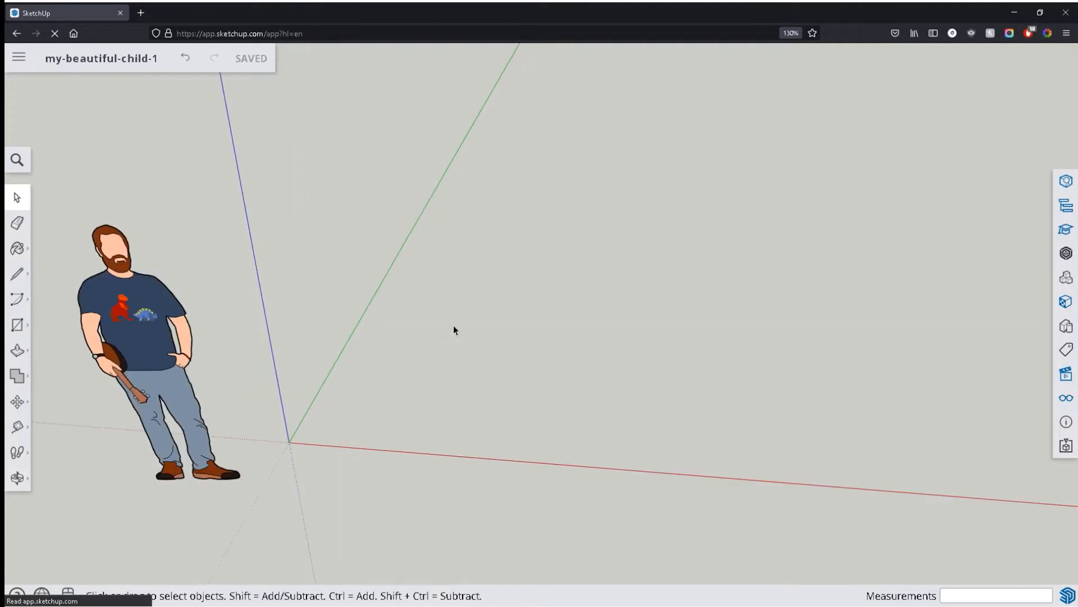
key(r)
click(331, 419)
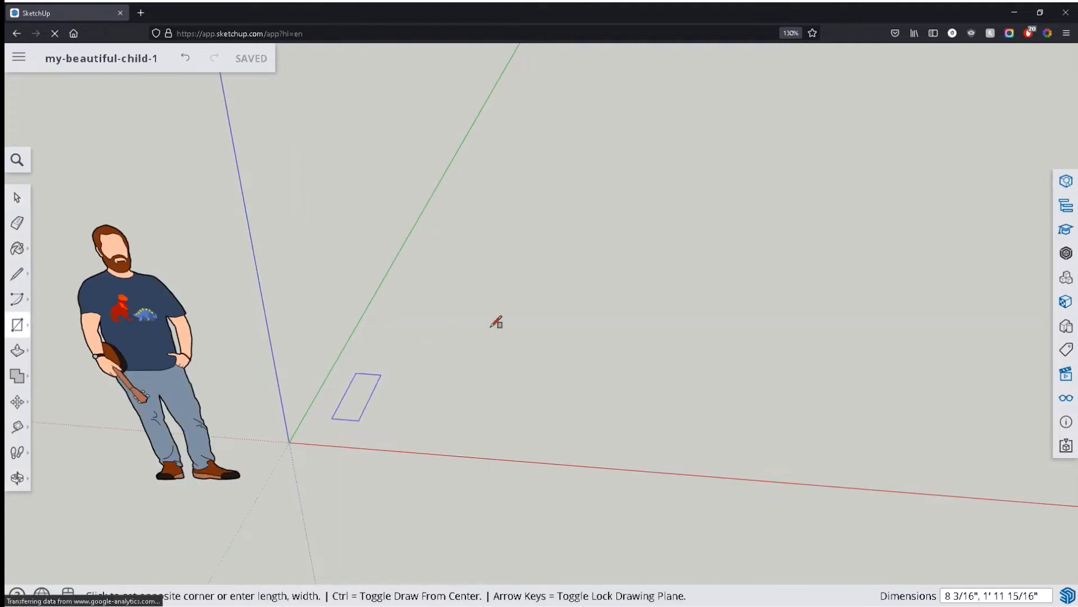
click(522, 321)
scroll(442, 327, up, 4)
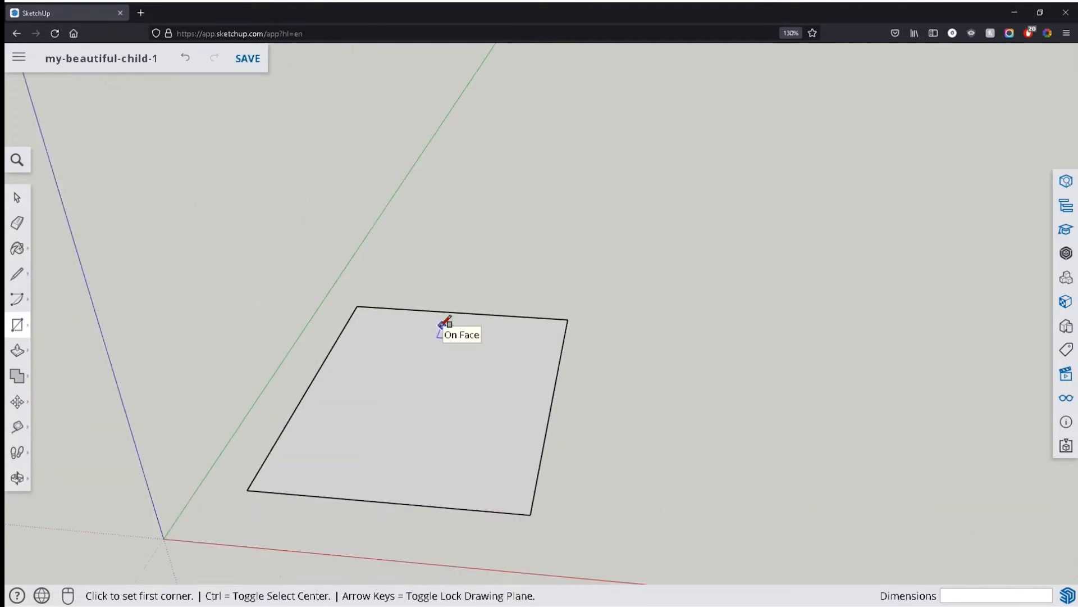
key(space)
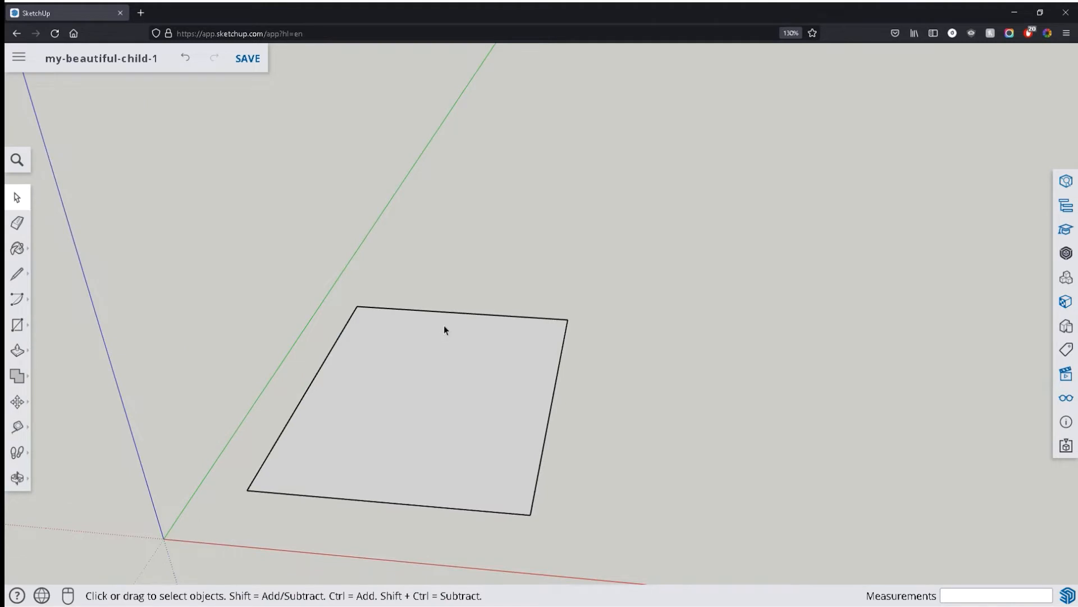
key(l)
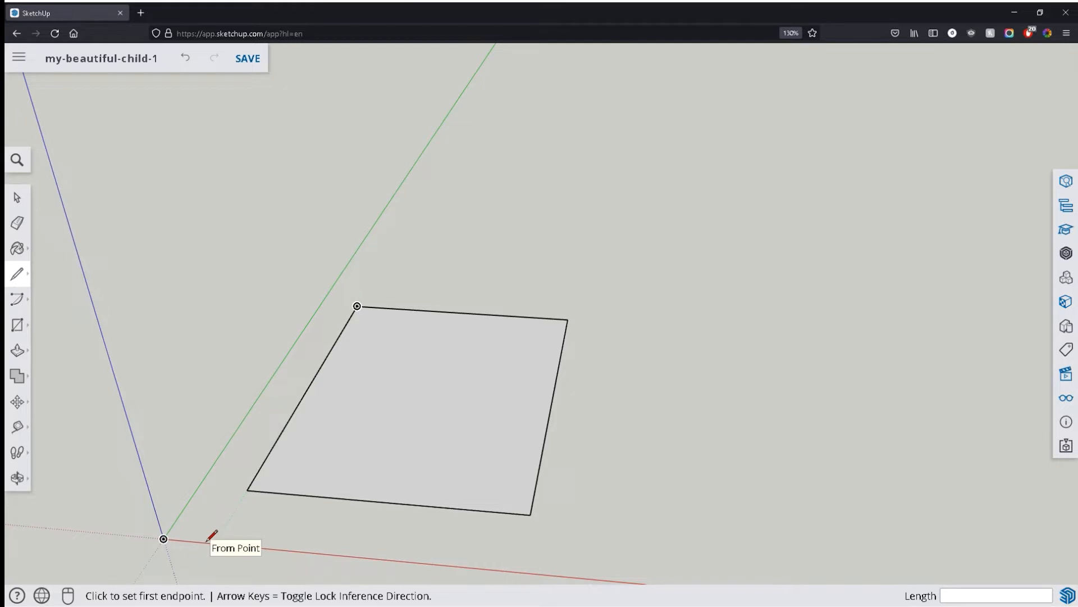
click(357, 306)
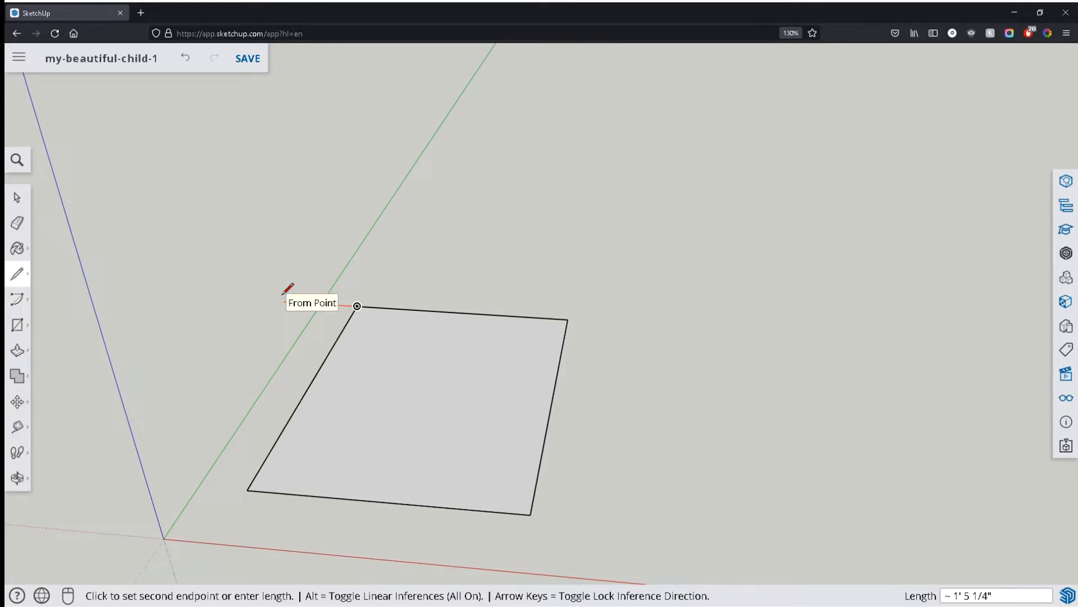
key(space)
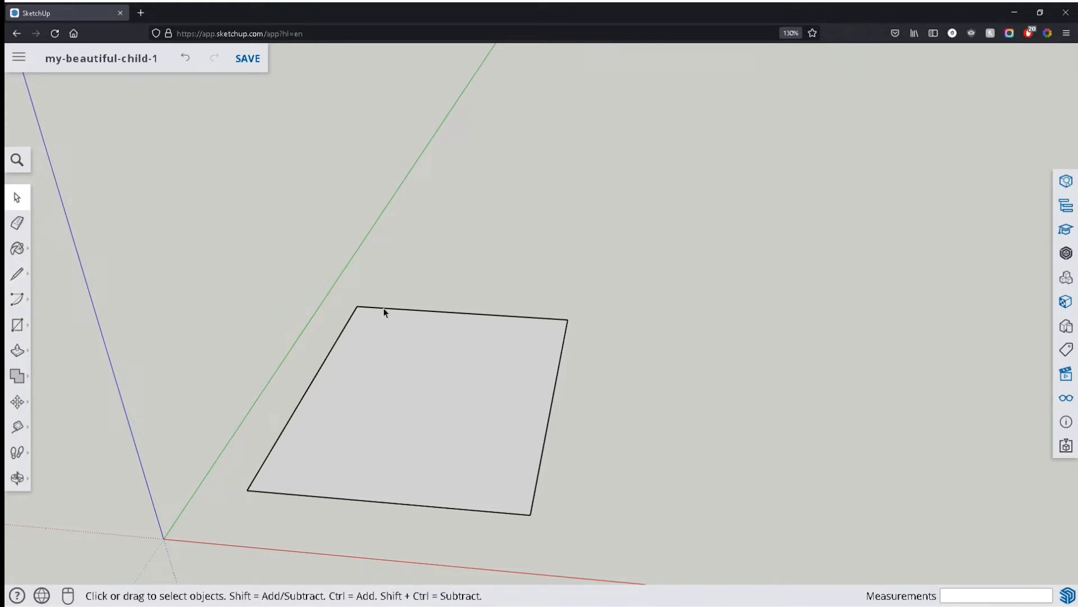
click(383, 351)
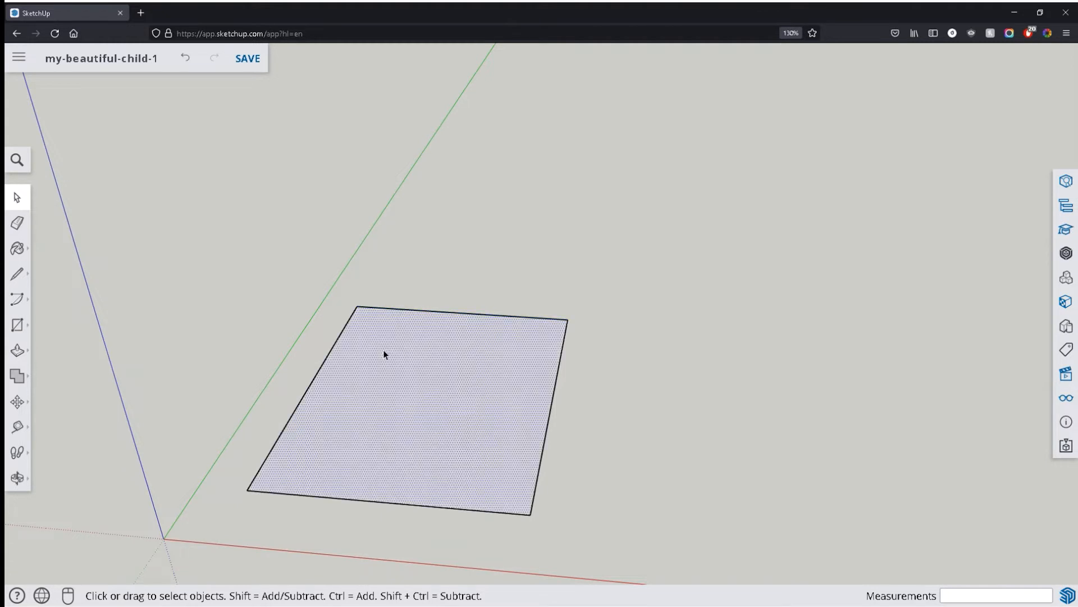
Draw a small closed triangle on the ground just behind the rectangle and select its face.
key(l)
click(413, 286)
click(428, 258)
click(461, 259)
click(413, 286)
key(space)
click(424, 277)
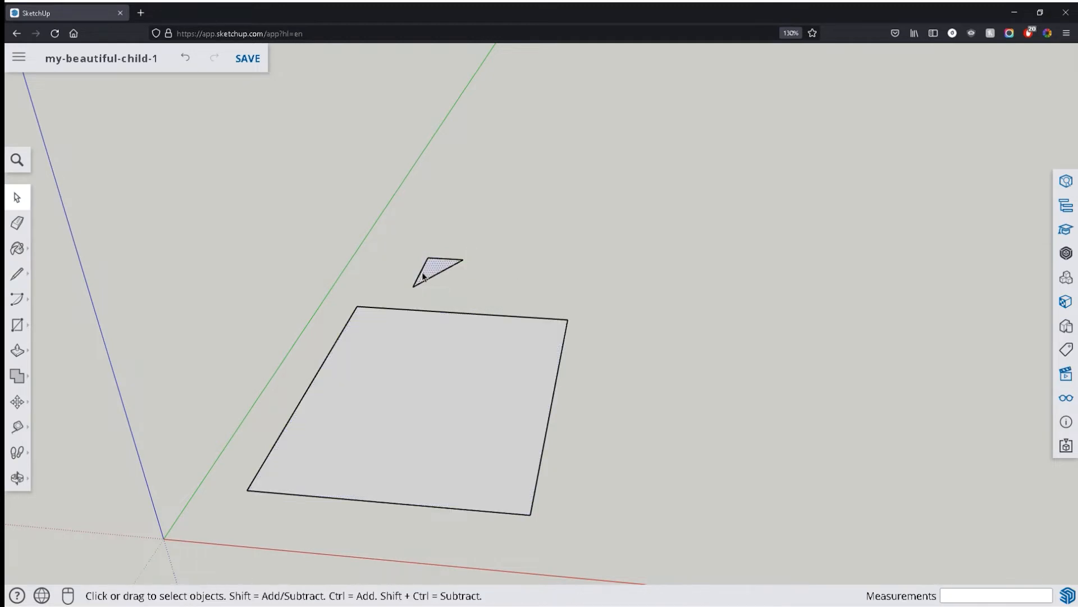
Divide the rectangle with a line joining its side edges' midpoints and a second line from that line's midpoint to the back edge's midpoint.
key(l)
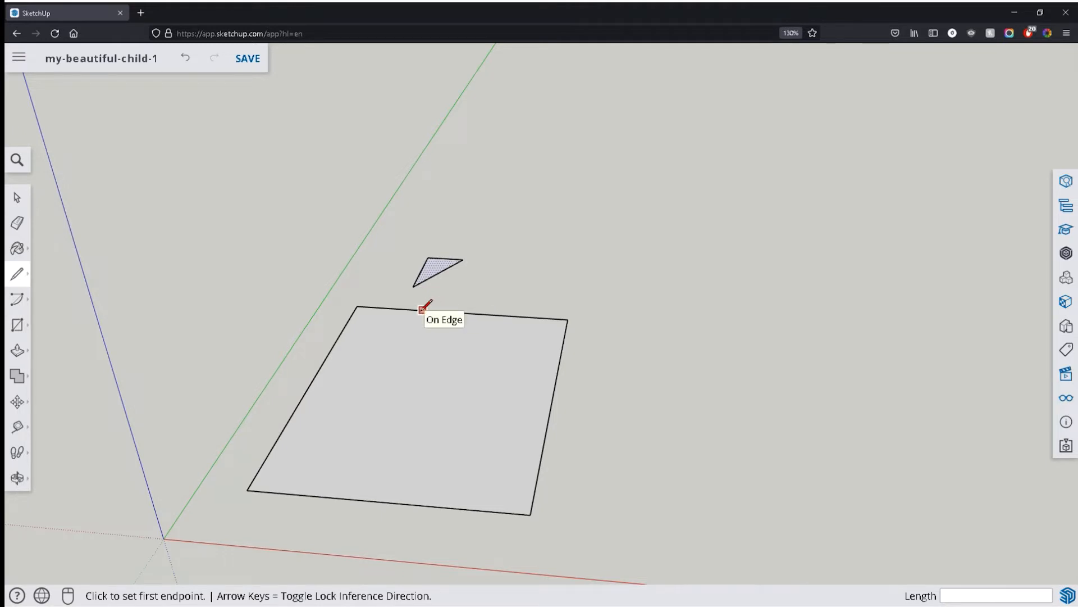
click(310, 384)
click(552, 401)
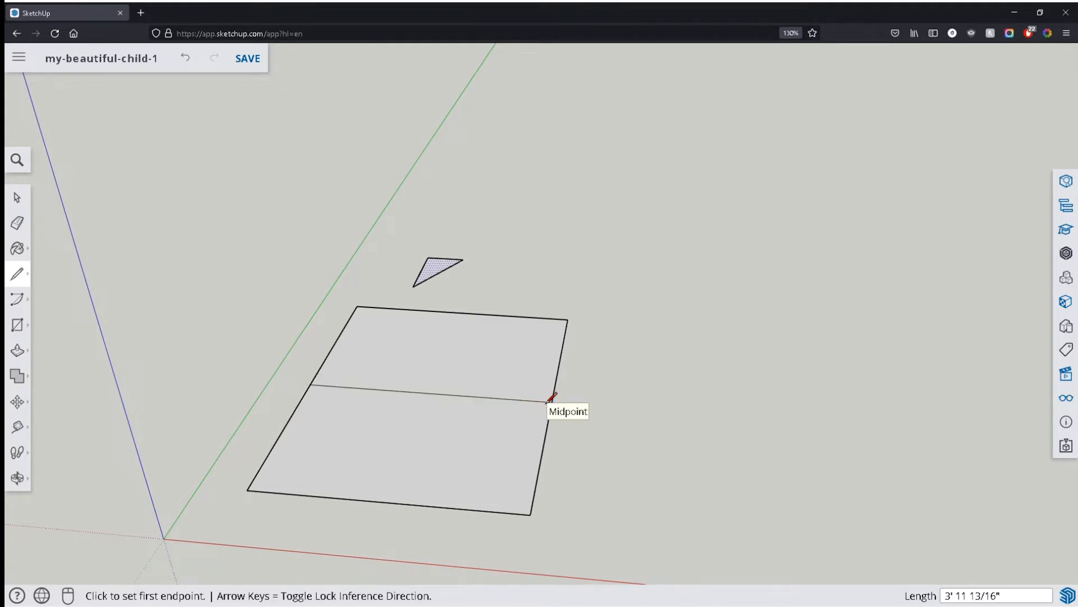
click(430, 394)
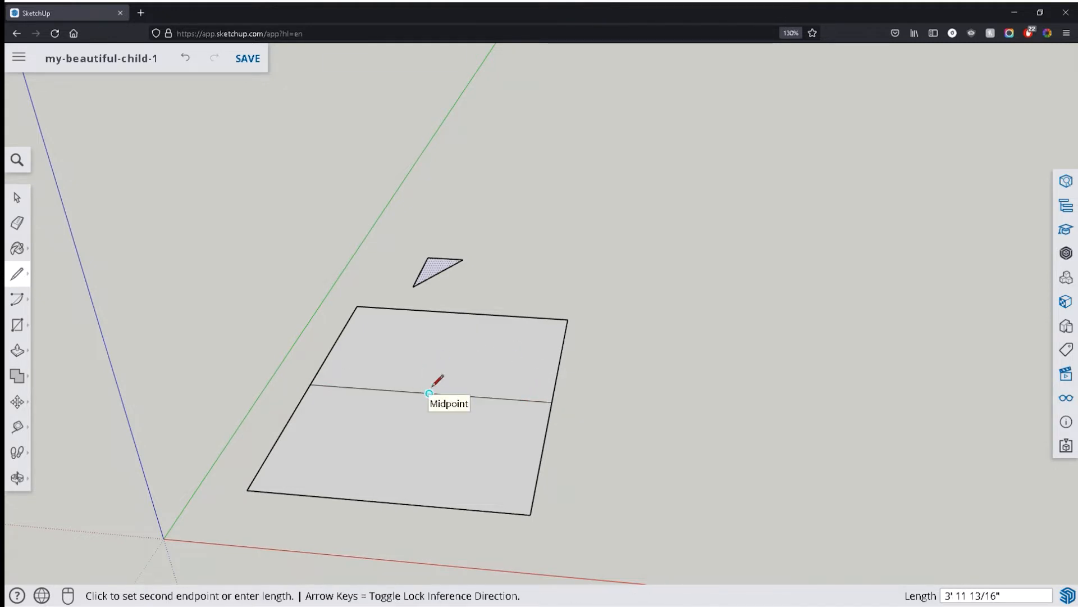
click(461, 313)
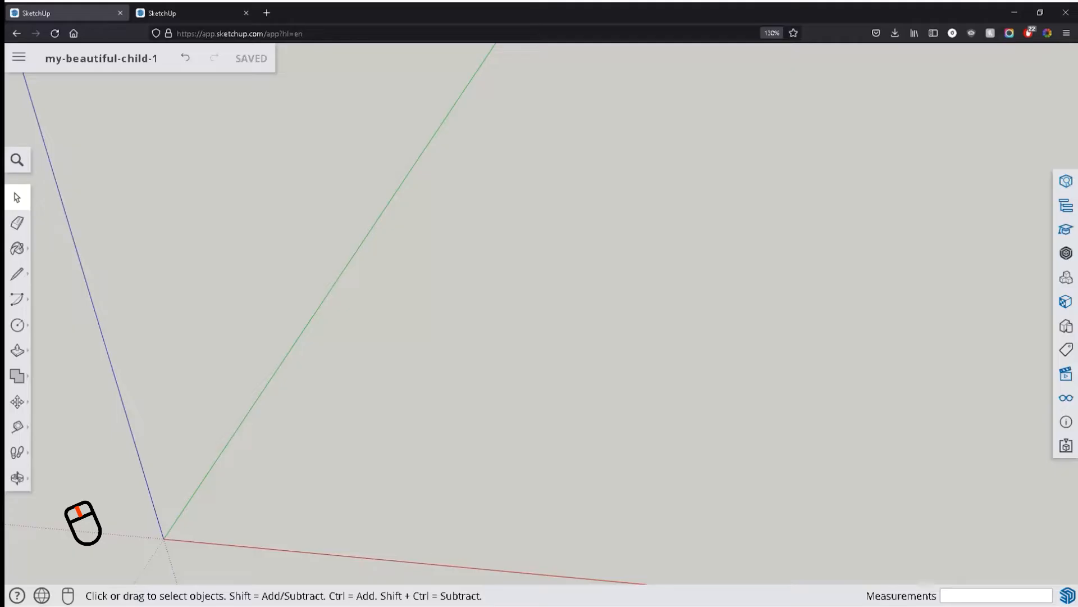
Orbit and pan the view to bring the standing figure and the origin into sight.
middle_drag(810, 251, 662, 231)
drag(661, 231, 496, 205)
key(space)
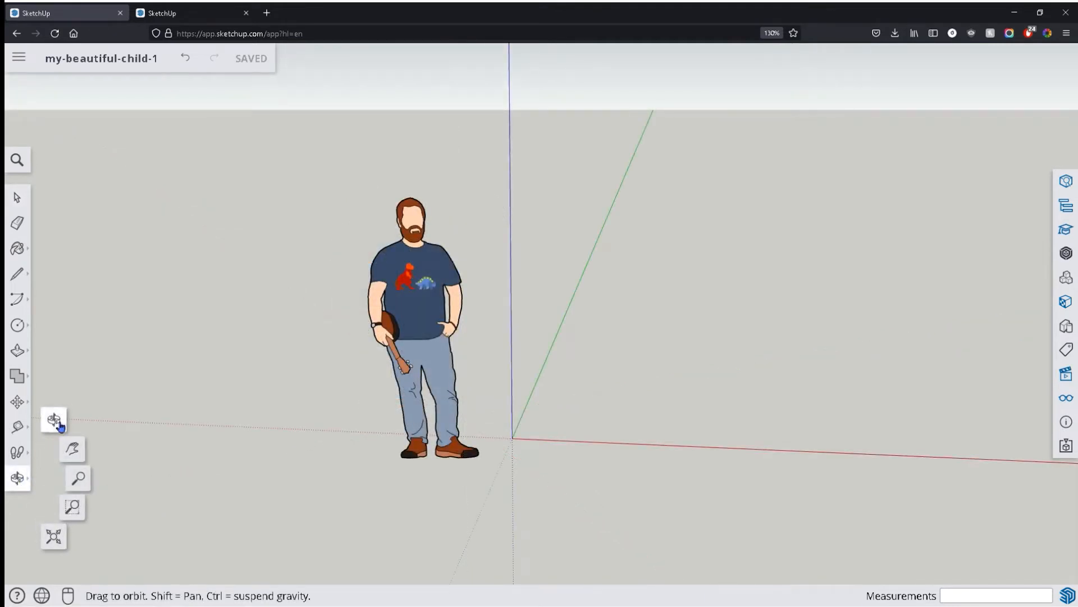
Orbit around the standing figure with the Orbit tool, and zoom in and out on its head.
click(55, 420)
drag(696, 341, 621, 342)
scroll(402, 225, up, 5)
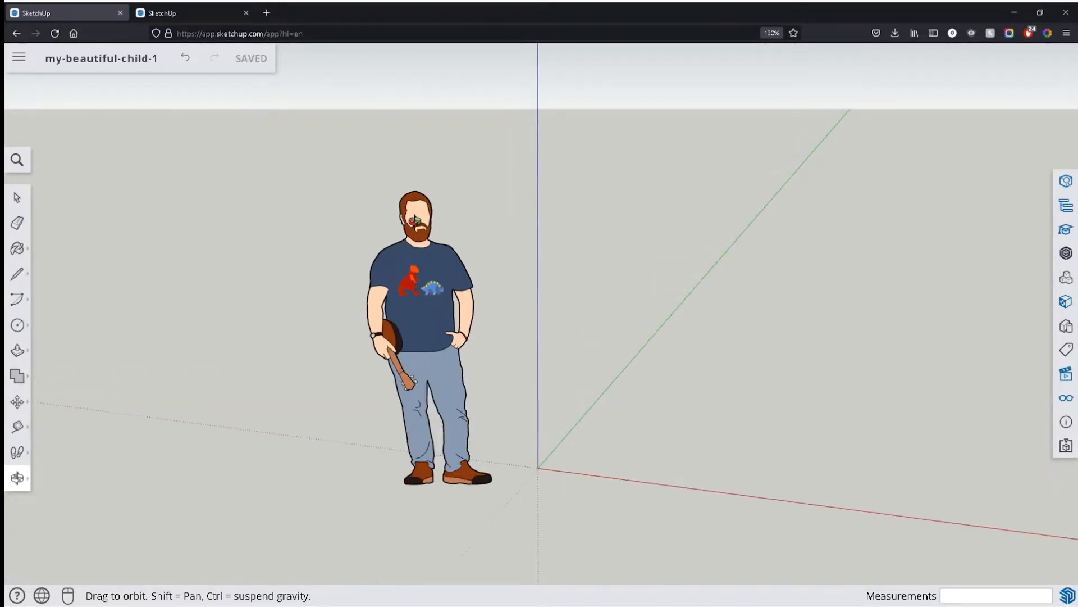
scroll(414, 219, down, 4)
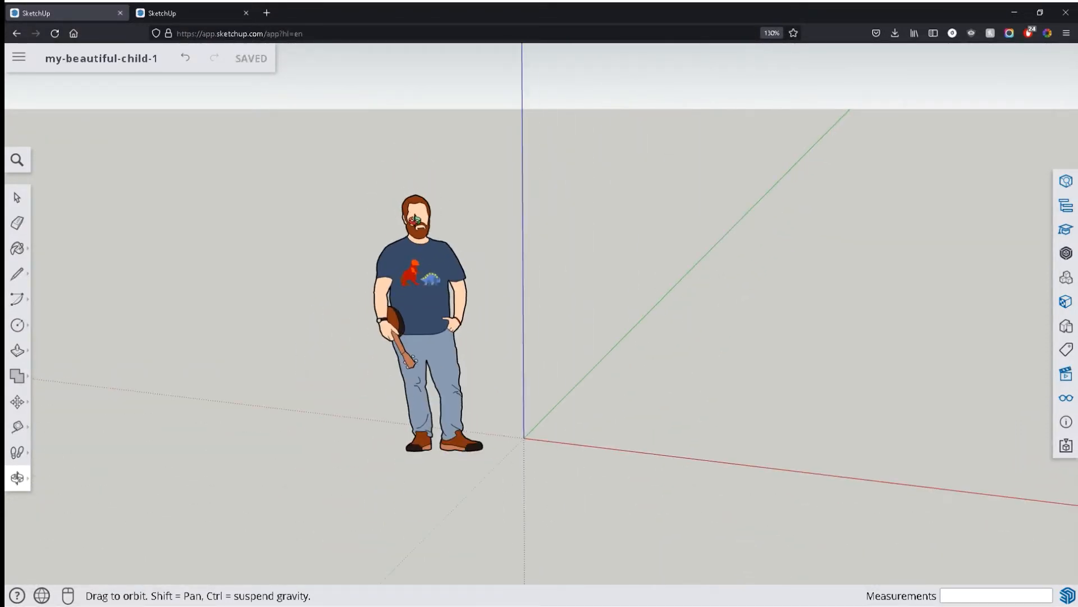
Zoom in slightly on the standing figure with the Zoom tool and return to the Select tool.
click(17, 478)
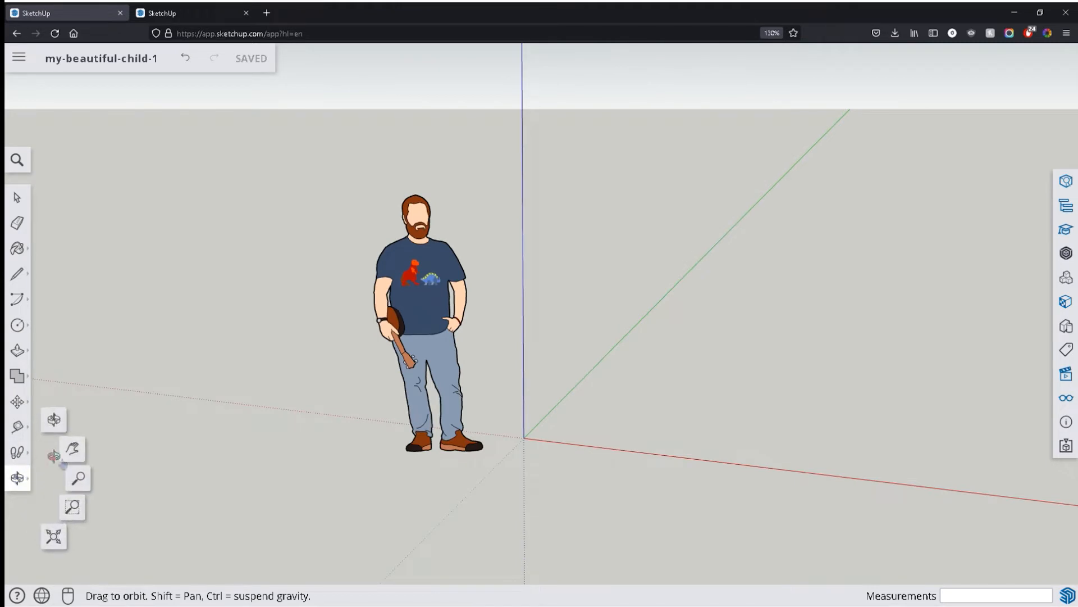
click(77, 477)
drag(465, 280, 467, 231)
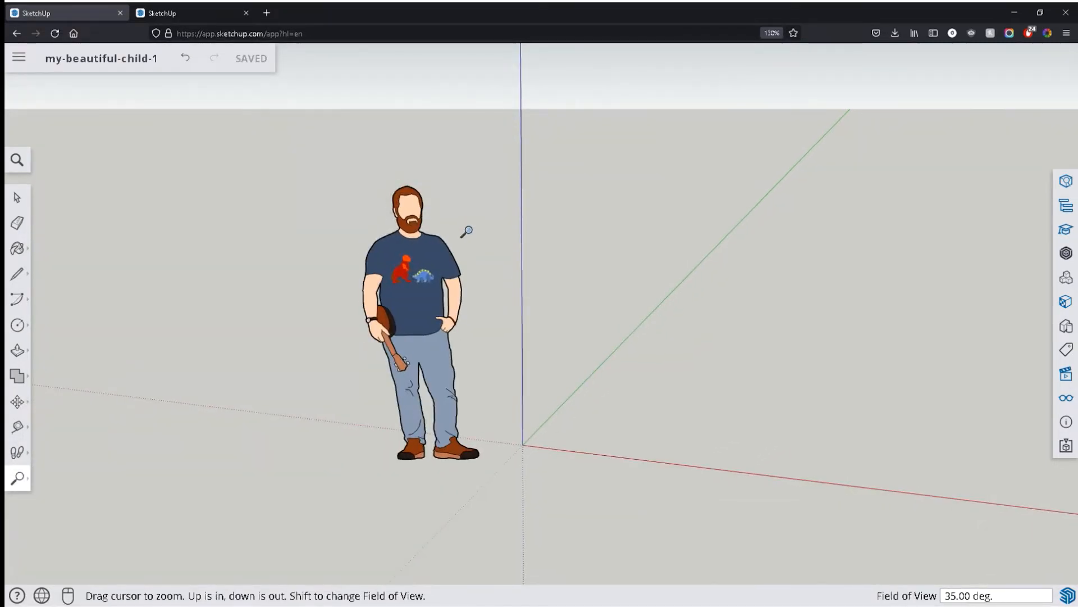
key(space)
Pan the view sideways with the Pan tool, and orbit around the standing figure and the axes.
click(18, 478)
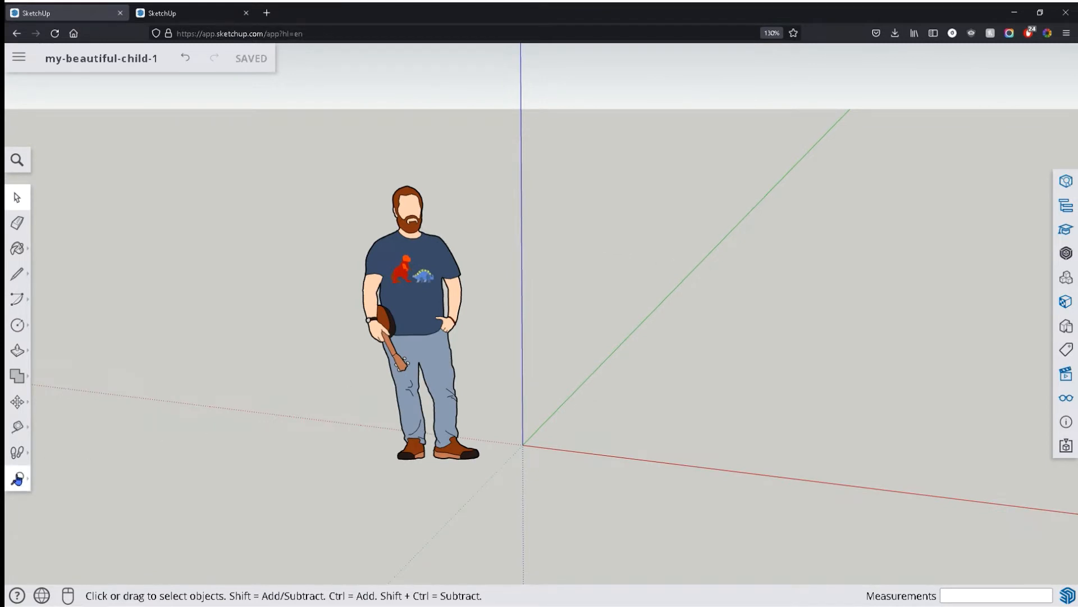
click(73, 449)
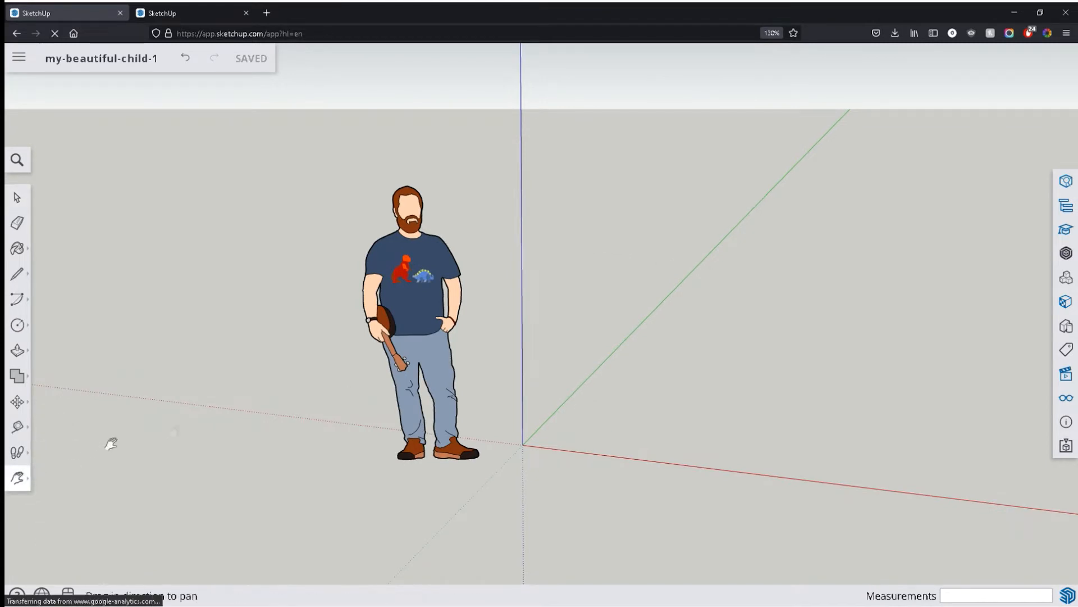
drag(662, 277, 572, 271)
key(space)
middle_drag(621, 264, 430, 267)
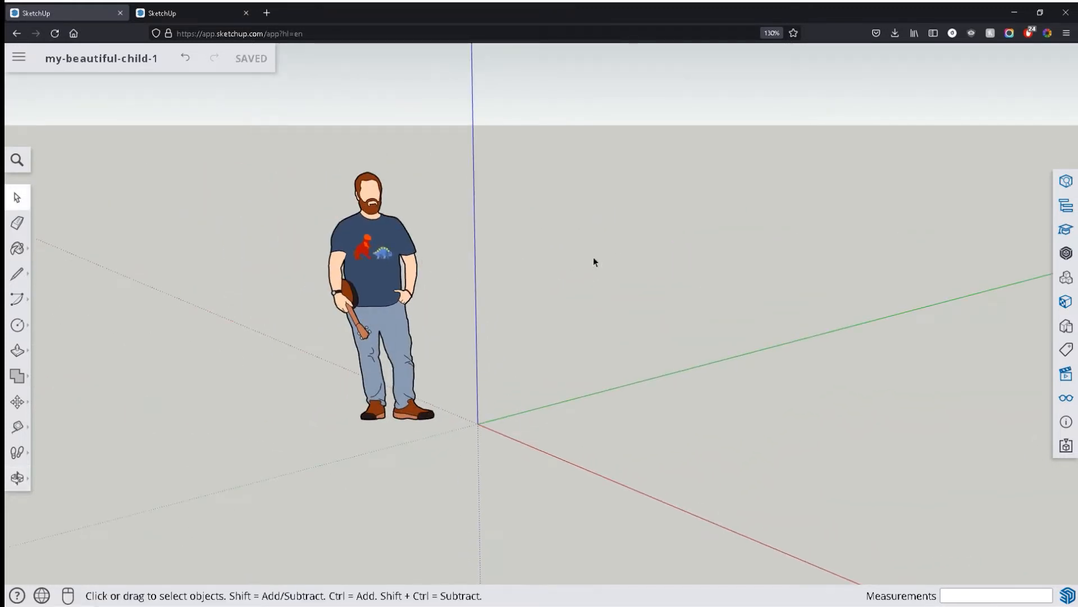
mouse_move(594, 262)
middle_down()
mouse_move(409, 262)
mouse_move(613, 270)
middle_up()
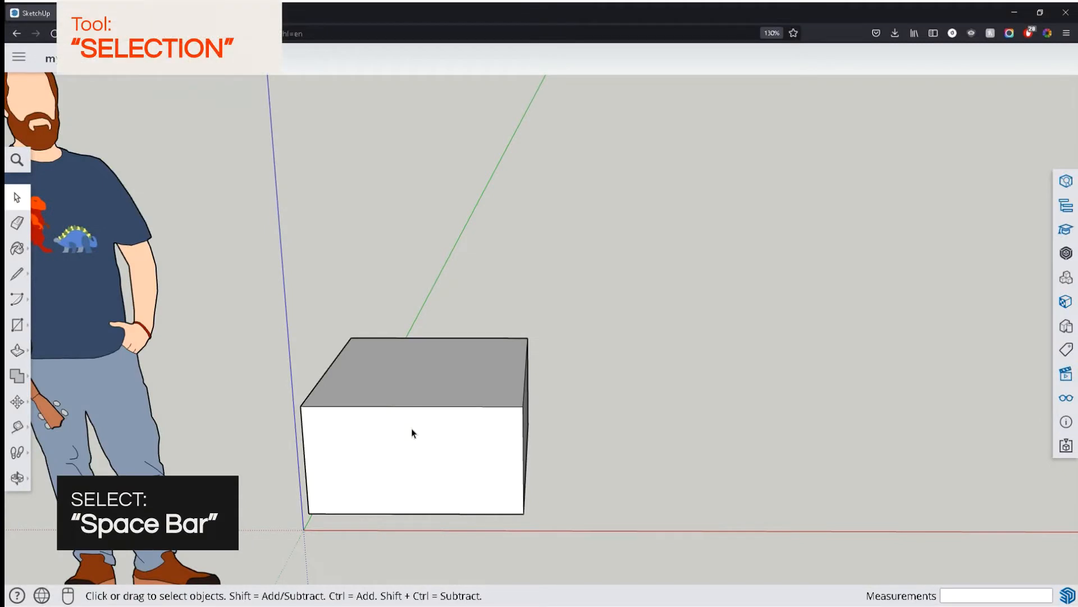
Select one after another the box's front face, its top face, the standing figure and one side edge of the box's top.
click(411, 432)
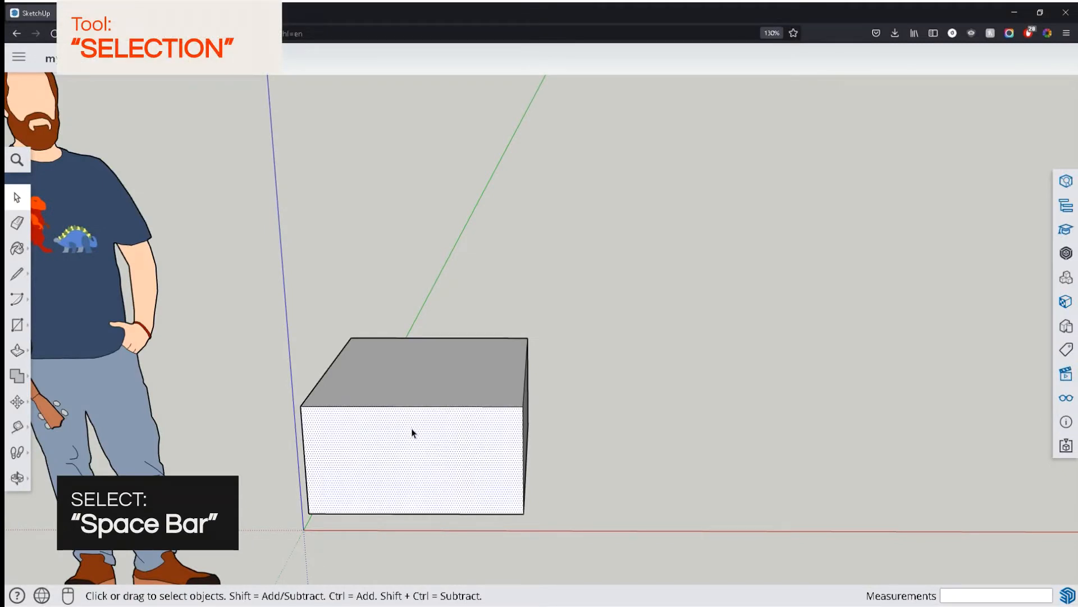
click(429, 371)
click(106, 312)
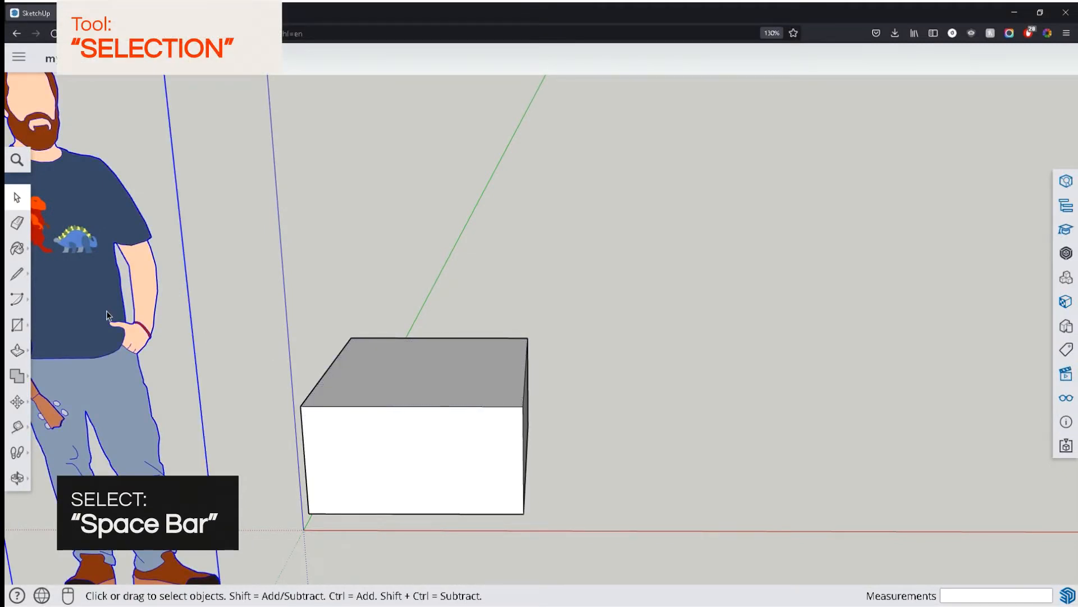
click(316, 384)
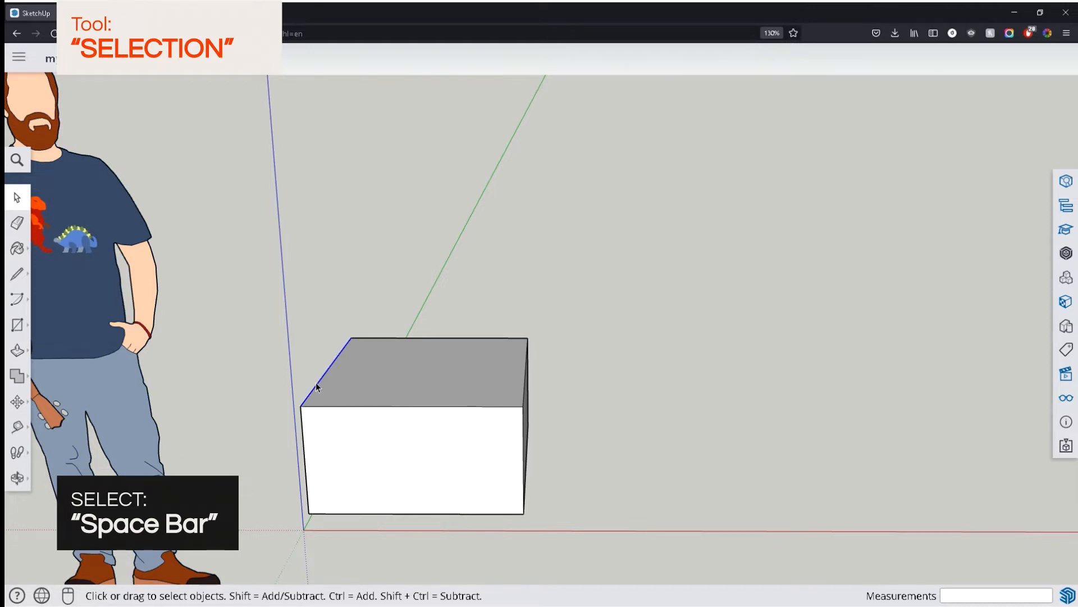
Select the box's top face and add the front face and the edge they share to the selection.
click(368, 390)
shift+click(381, 450)
shift+click(384, 410)
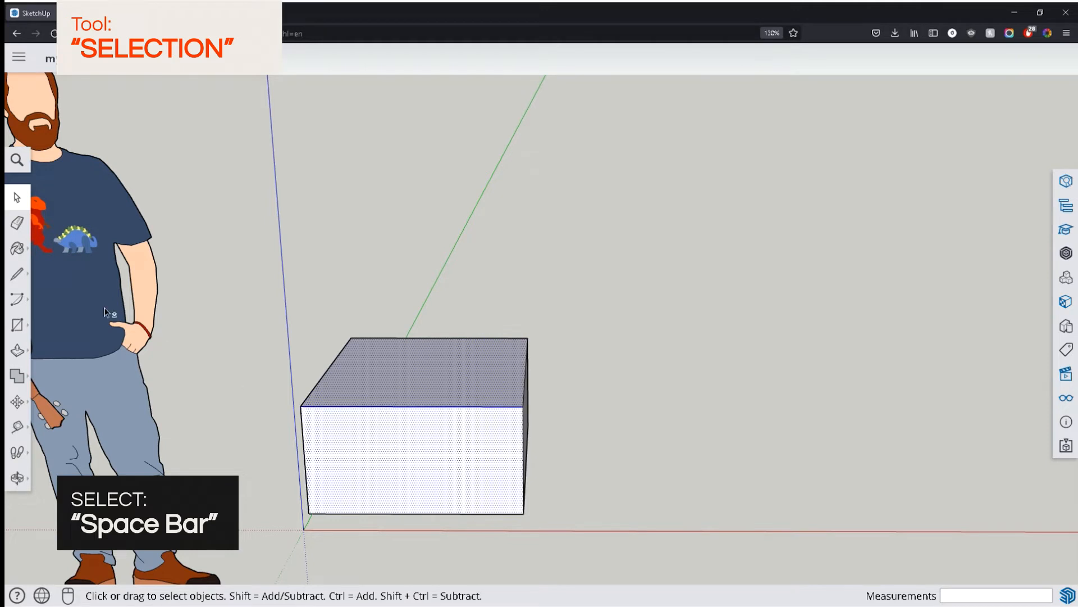
Select the box's top face with its bounding edges, clear the selection, and select all connected geometry of the box.
double_click(438, 387)
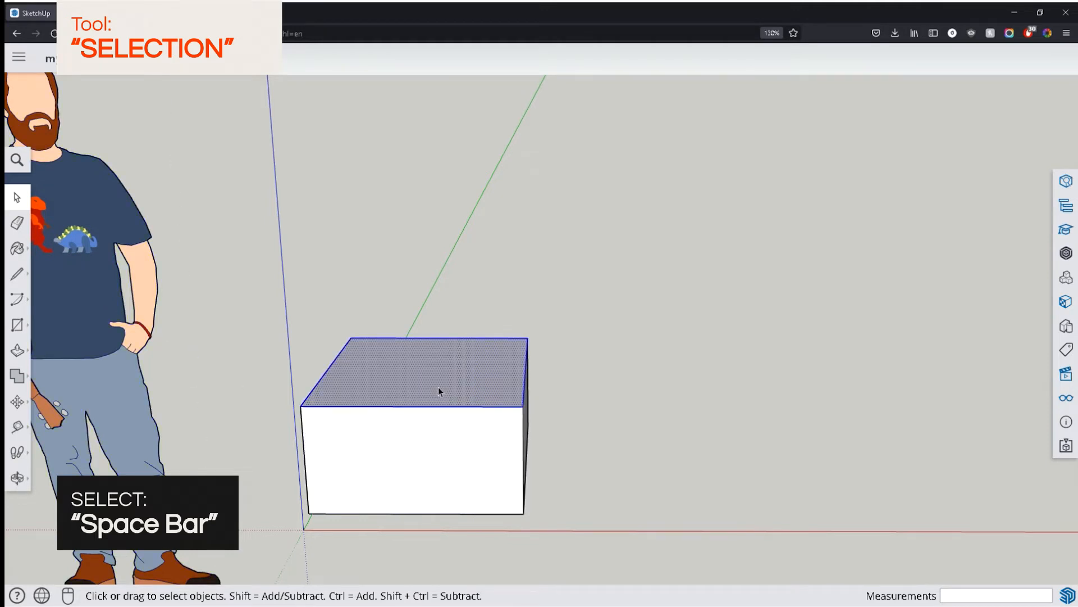
click(642, 346)
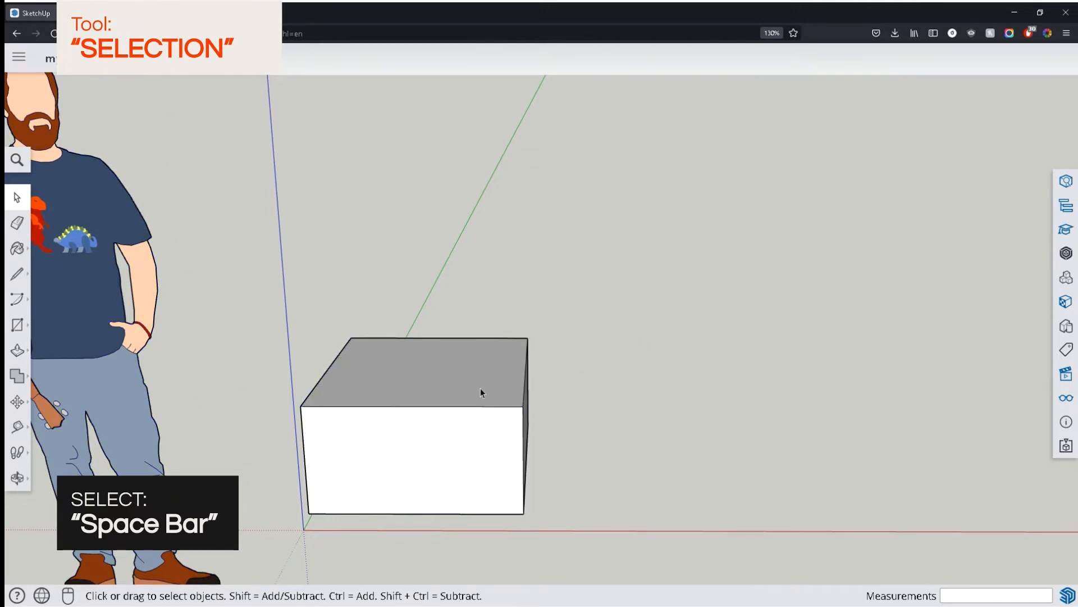
triple_click(480, 389)
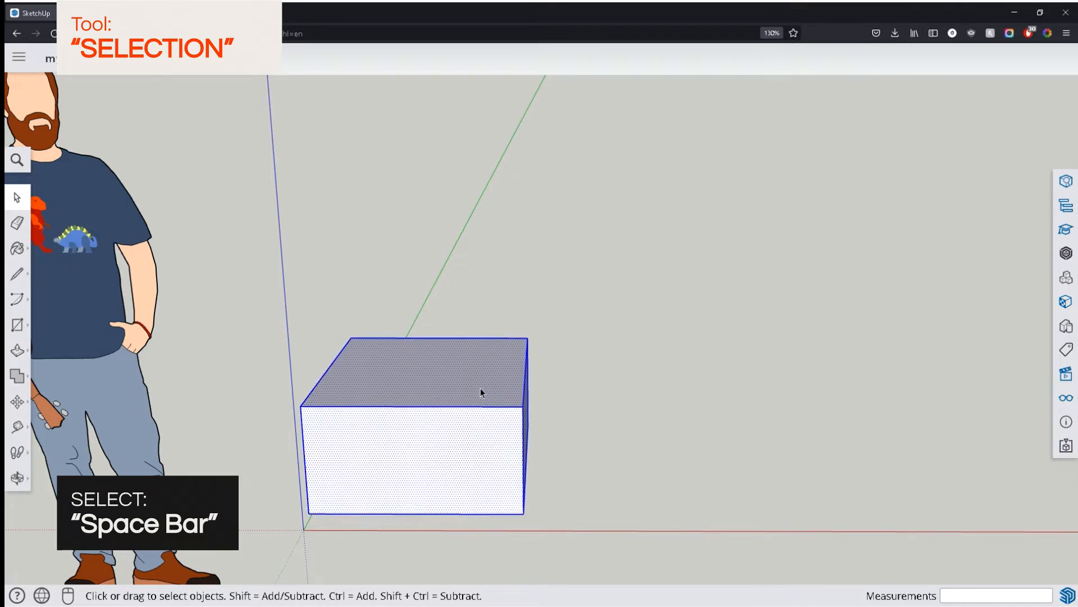
Window-select the upper part of the box so only fully enclosed faces and edges are picked, and clear the selection.
click(236, 283)
drag(237, 279, 597, 435)
middle_drag(597, 433, 508, 402)
click(627, 405)
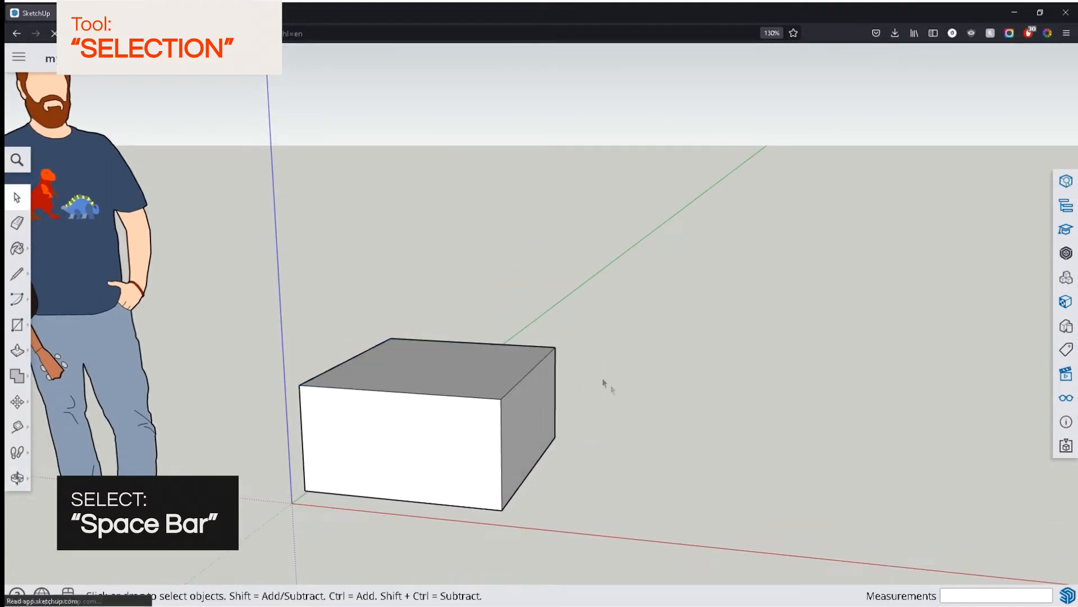
Make a crossing selection over the box's rear corner, repeat the window selection around its upper part, and clear the selection.
drag(612, 385, 568, 359)
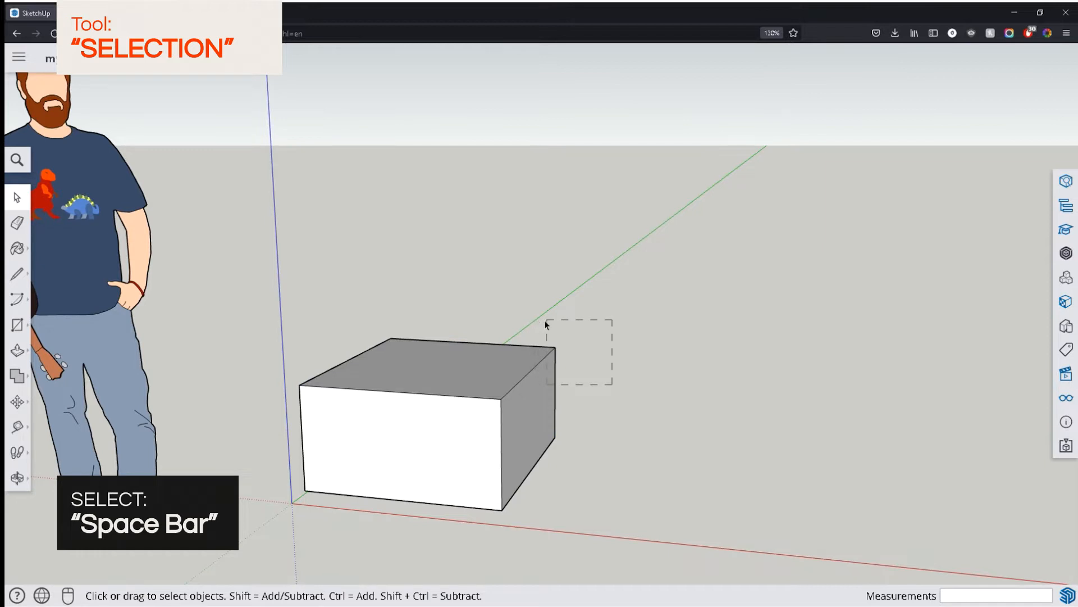
drag(545, 321, 545, 320)
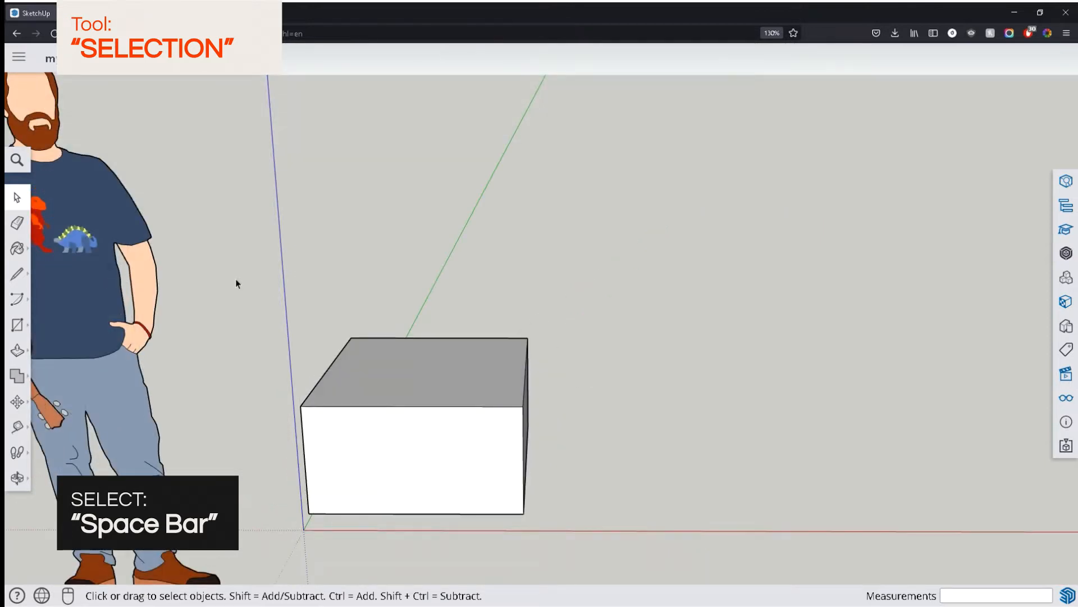
drag(237, 279, 596, 431)
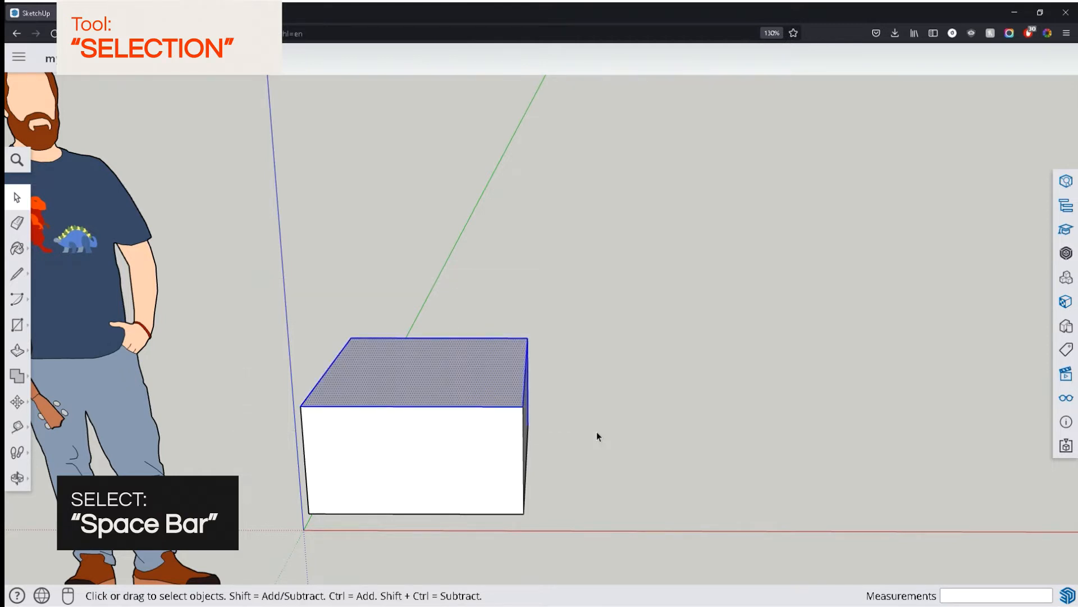
middle_drag(597, 432, 508, 402)
click(585, 379)
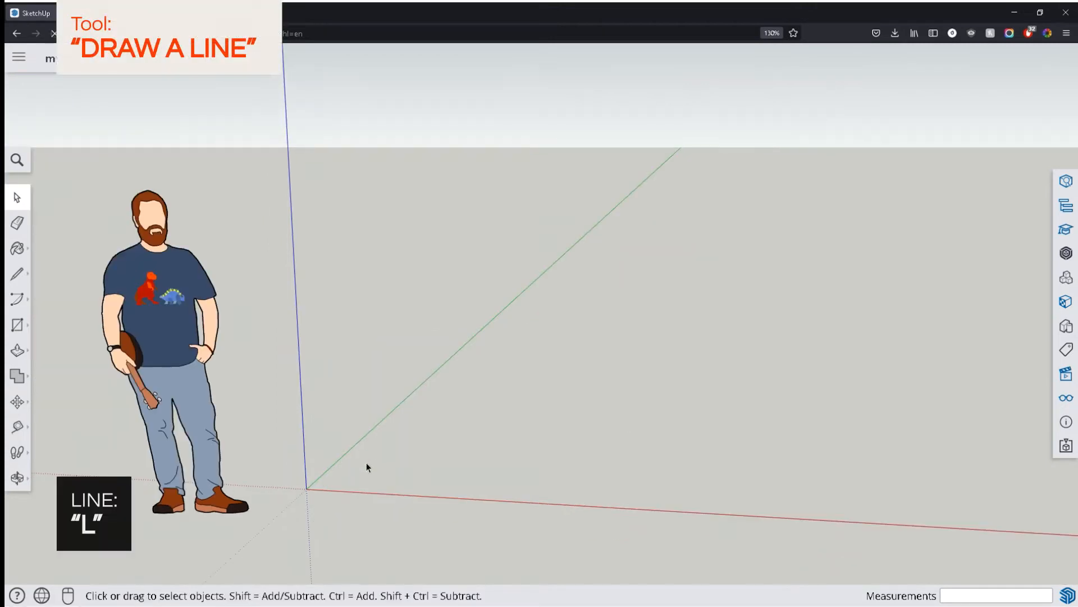
Draw an open chain of seven connected straight lines beside the standing figure with the Line tool.
key(l)
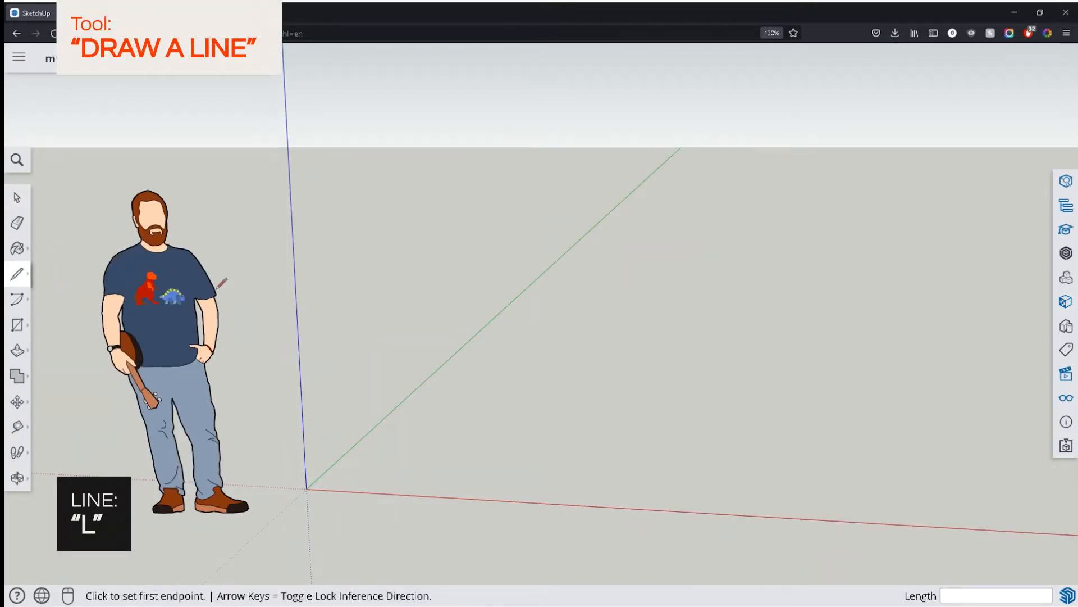
click(408, 467)
click(506, 425)
click(469, 395)
click(470, 337)
click(542, 310)
click(587, 312)
click(587, 356)
click(572, 388)
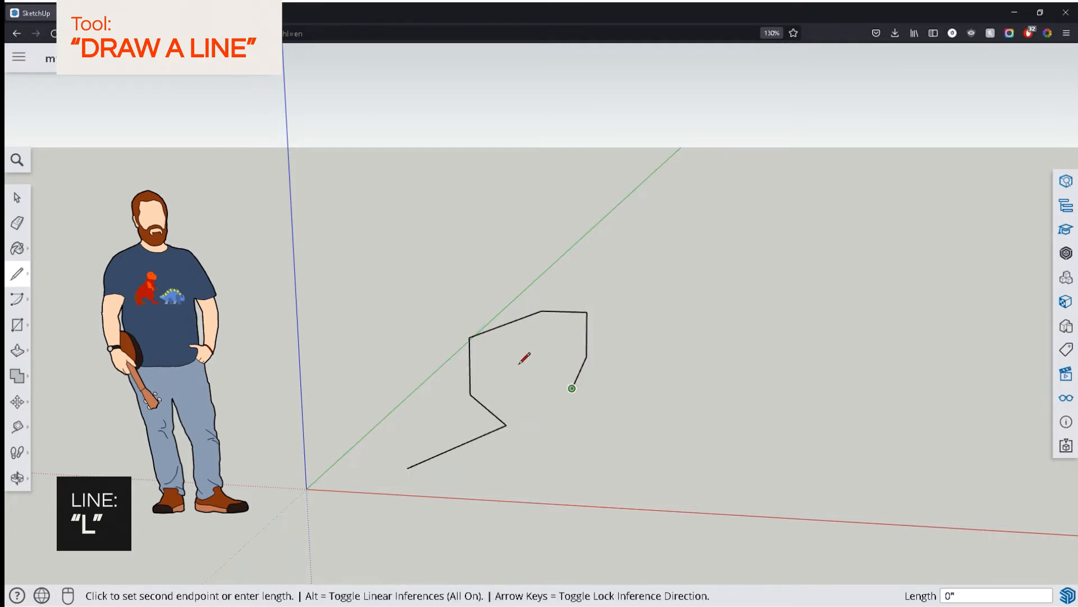
key(Escape)
Select the open chain of lines beside the figure and delete it.
middle_drag(602, 366, 539, 377)
key(space)
drag(704, 508, 707, 512)
key(Delete)
Draw a line along the red axis beside the yellow rectangle, entering 2 as its length.
key(l)
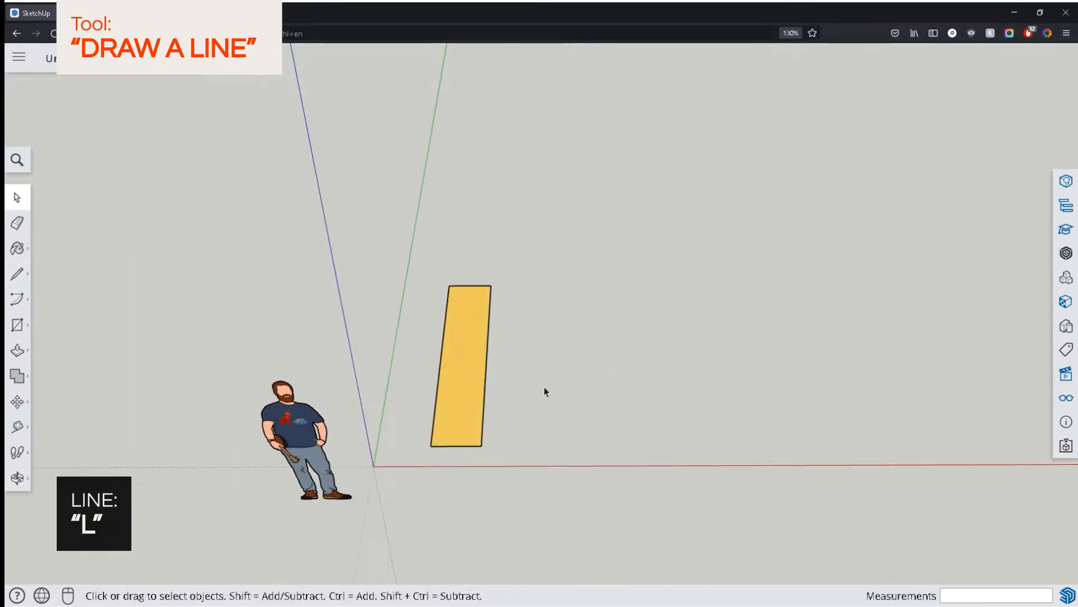
key(l)
click(533, 421)
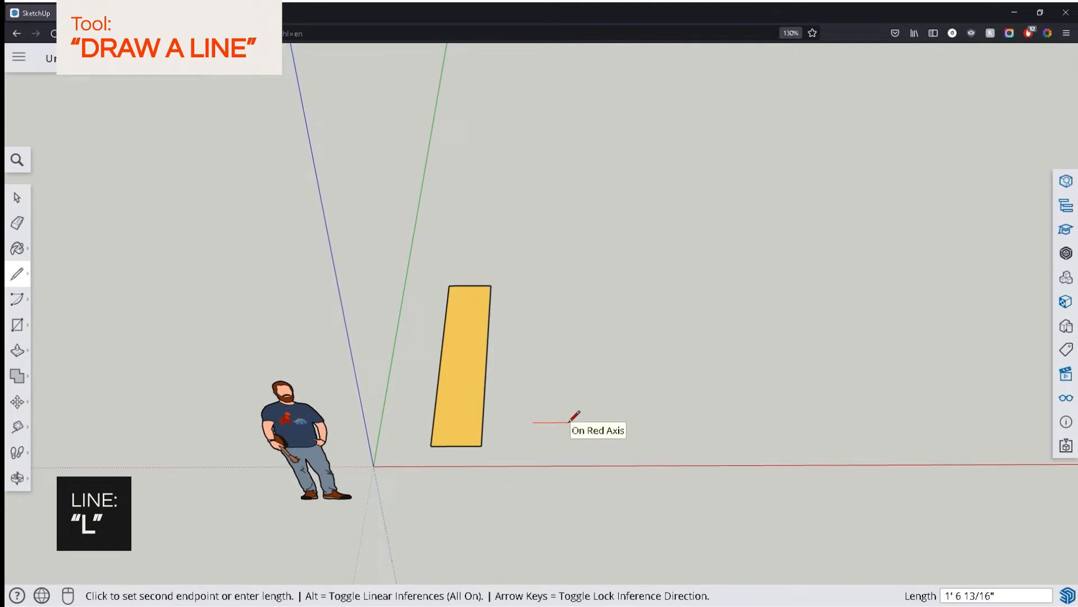
text(2)
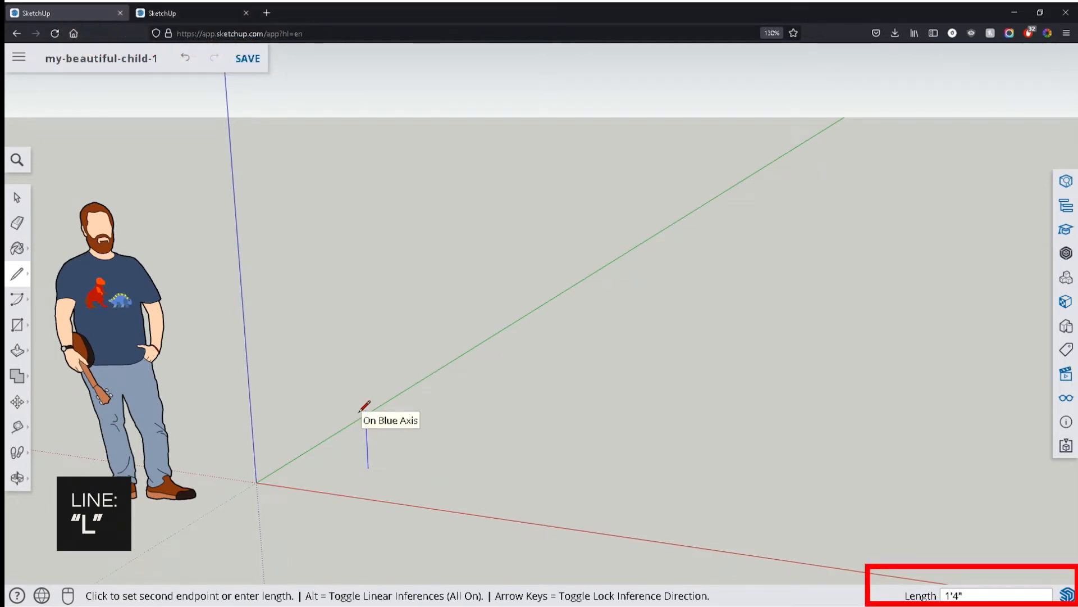
Draw a triangle from a 1'4" line up the blue axis and an 8" line along the red axis, closing it at the start point.
click(365, 406)
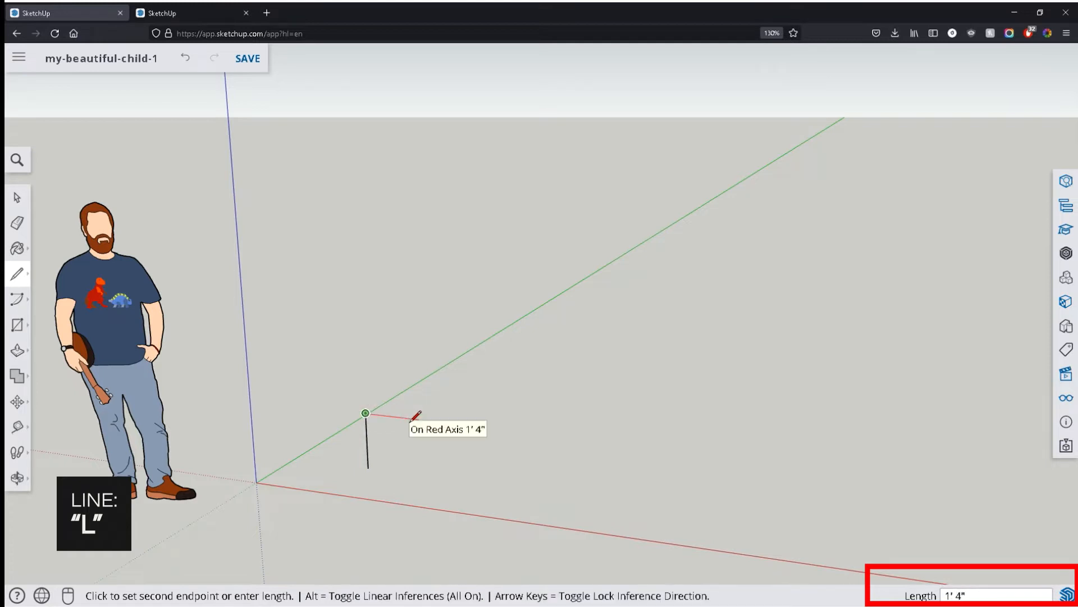
text(8)
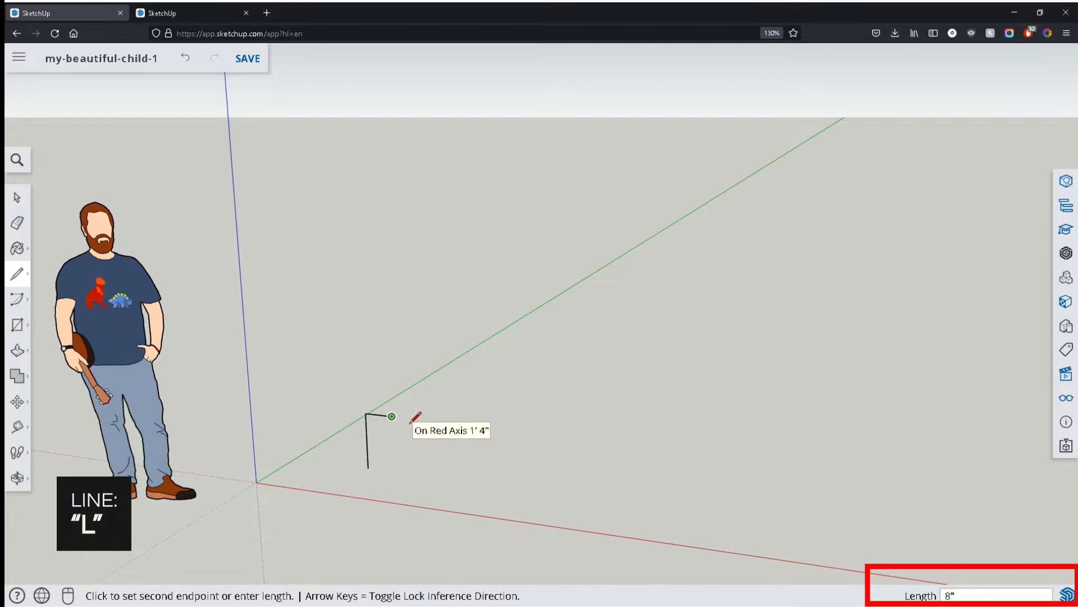
key(Return)
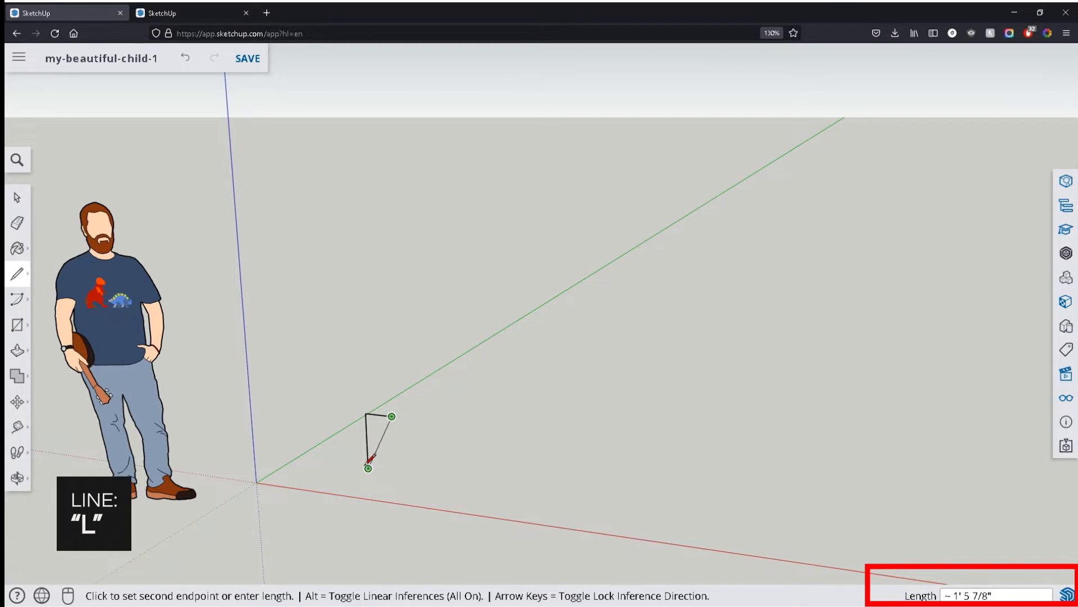
click(368, 465)
scroll(365, 463, up, 6)
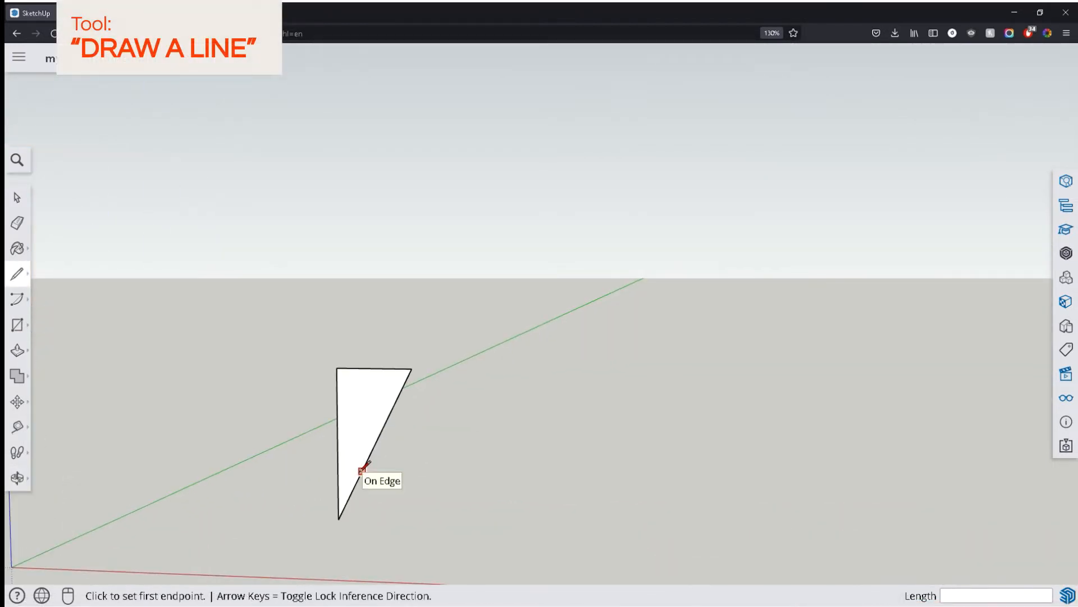
scroll(362, 469, up, 3)
mouse_move(363, 469)
middle_down()
mouse_move(412, 441)
mouse_move(410, 362)
middle_up()
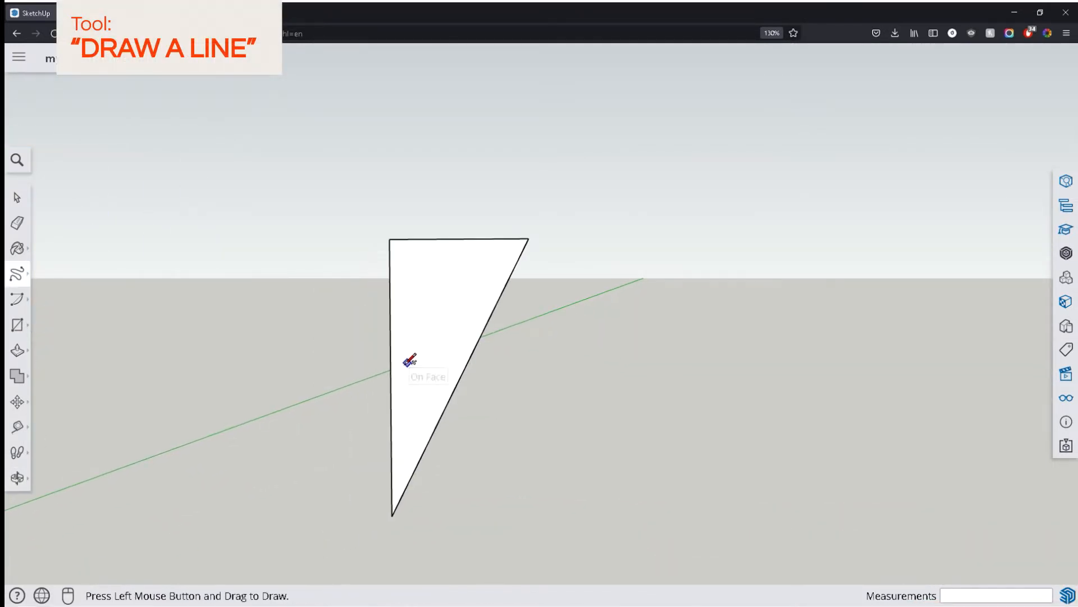
Draw a curve with the Freehand tool across the triangle face, starting and ending on its slanted edge.
click(12, 282)
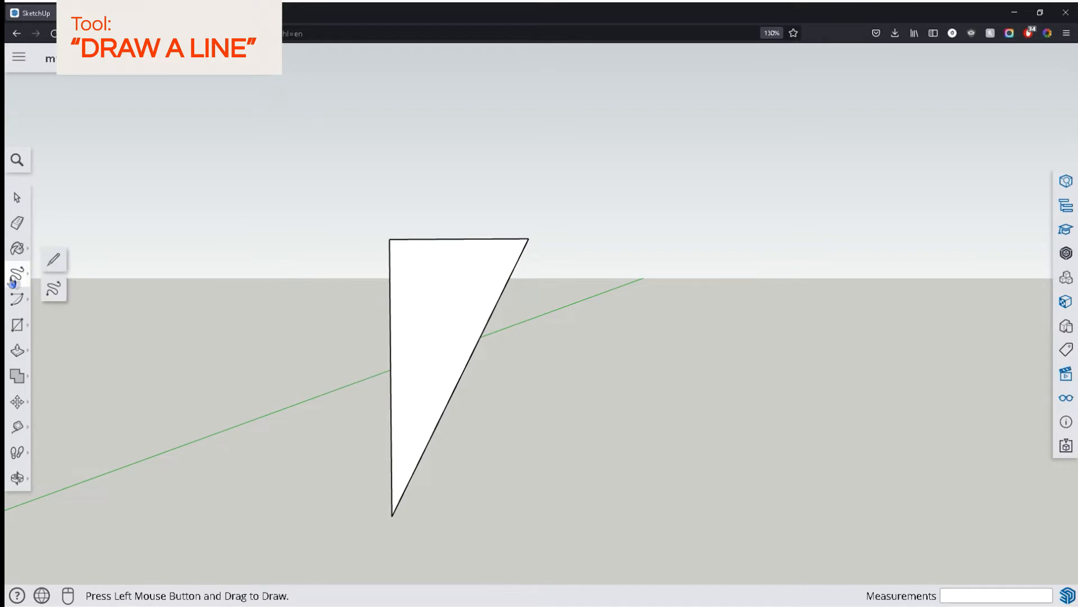
click(51, 292)
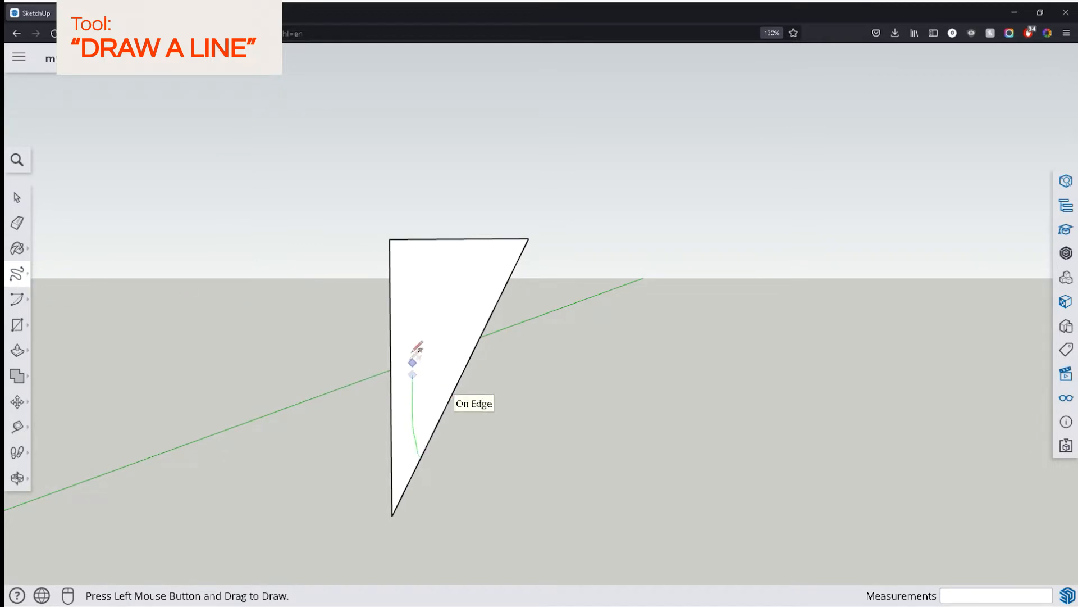
drag(505, 277, 508, 277)
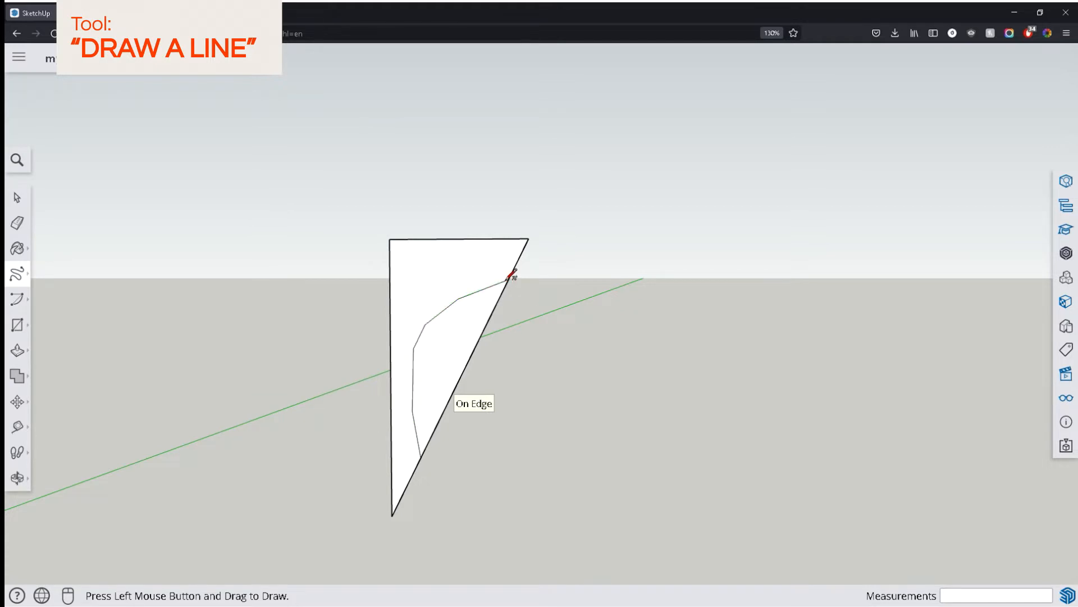
Select in turn the face enclosed by the freehand curve and the remaining face of the triangle.
key(space)
click(460, 335)
middle_drag(640, 412, 472, 317)
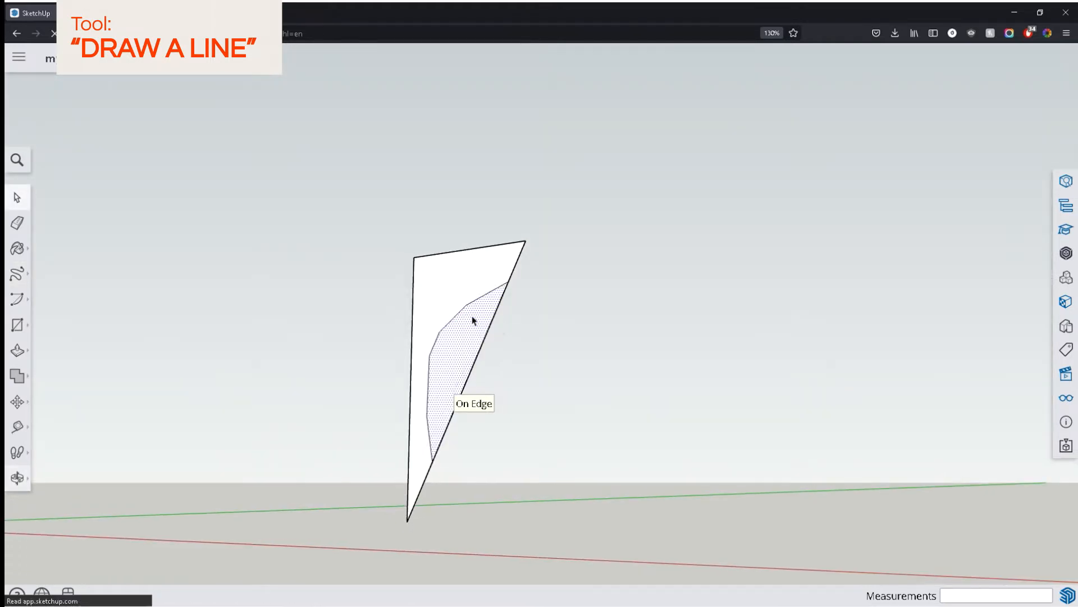
click(444, 300)
Erase the freehand curve from the triangle with the Eraser tool, and undo the erasure.
key(e)
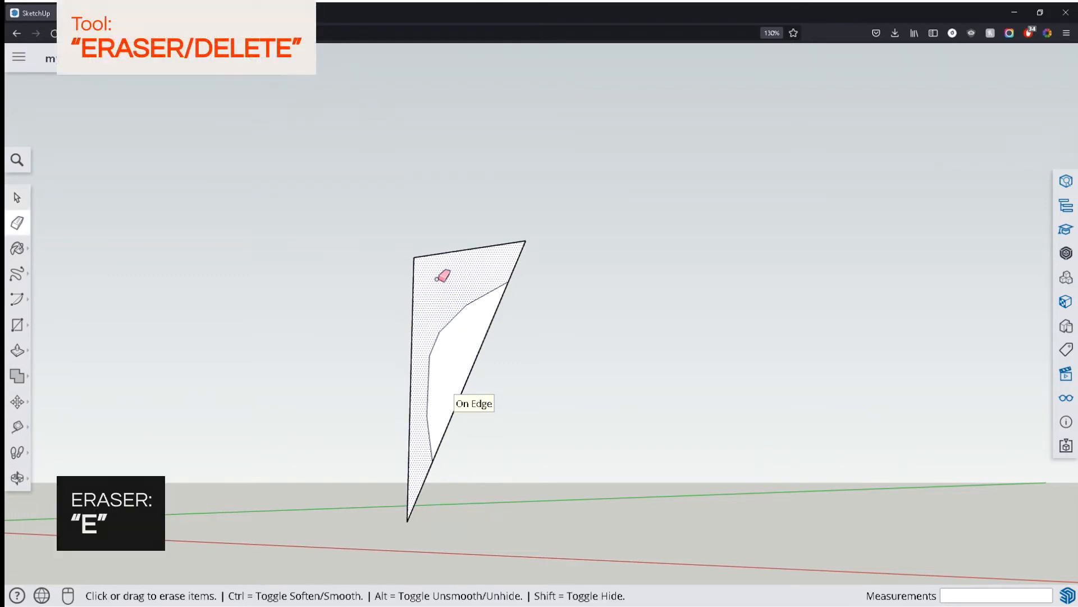
click(456, 317)
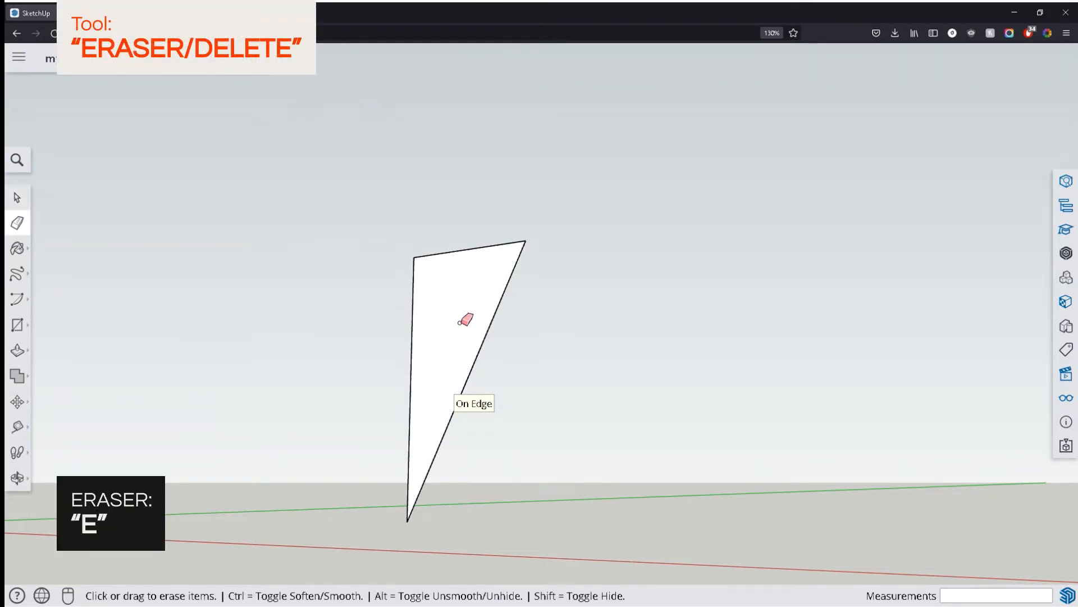
key(ctrl+z)
Delete the triangle's two faces and the freehand curve by selecting them, and undo the deletions.
key(space)
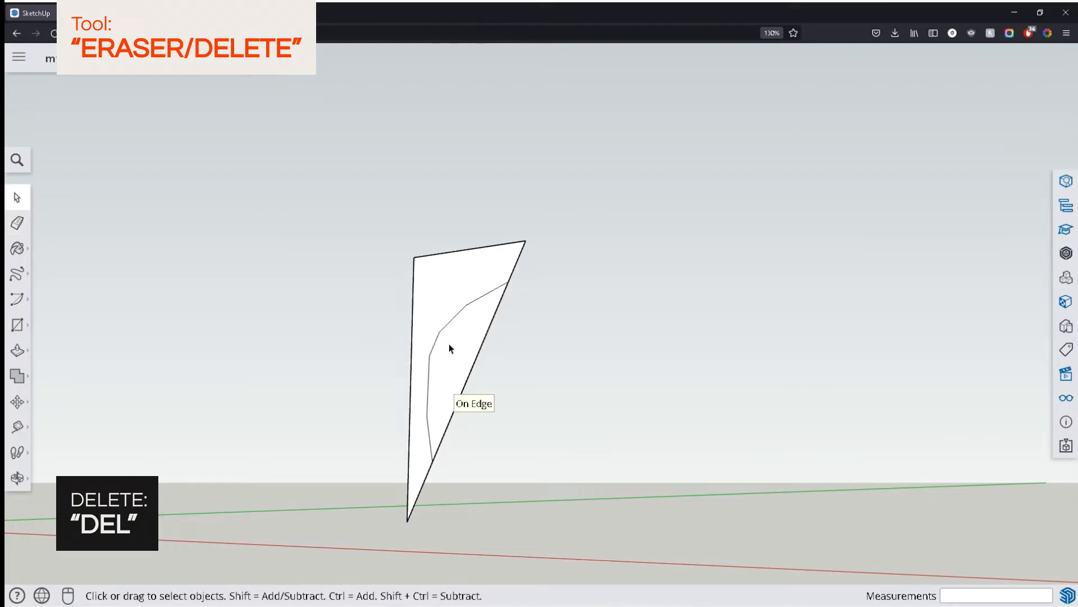
click(440, 319)
key(Delete)
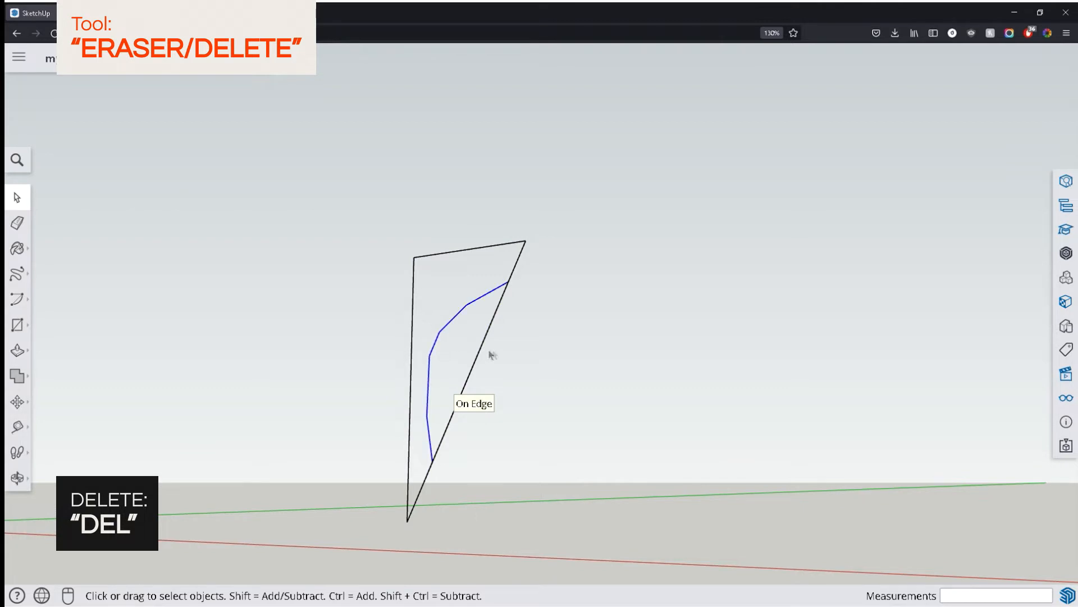
key(Delete)
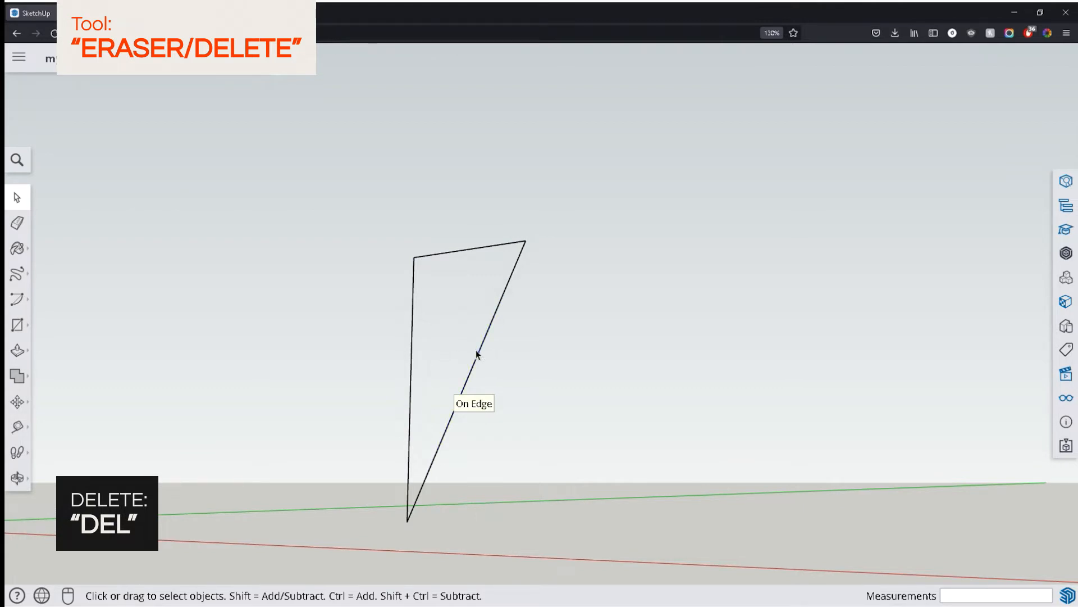
key(ctrl+z)
key(ctrl+z)
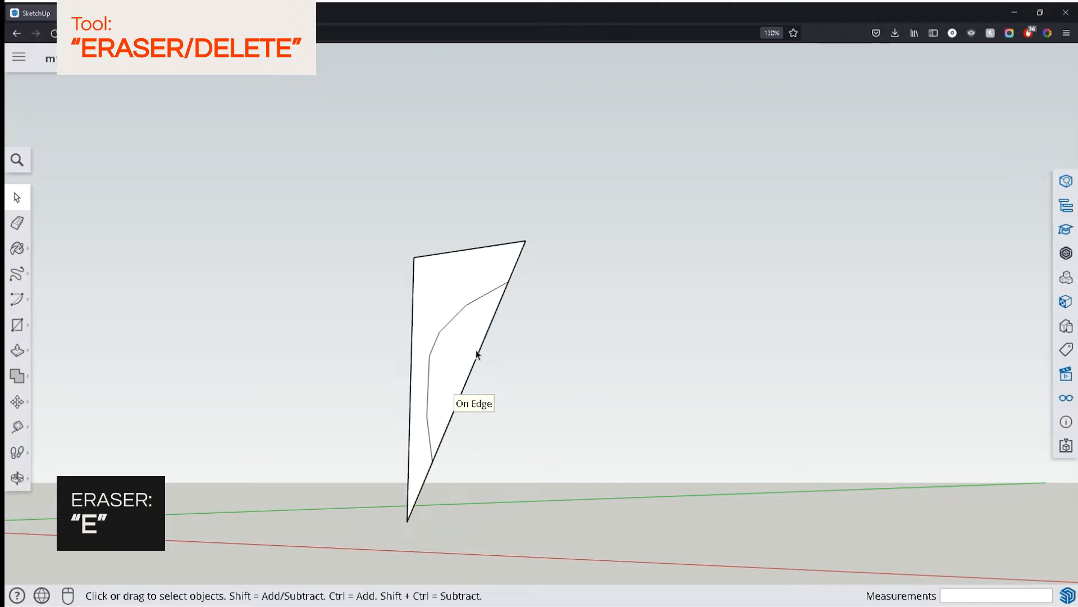
Erase the freehand curve from the triangle face with the Eraser tool.
key(e)
drag(447, 321, 447, 330)
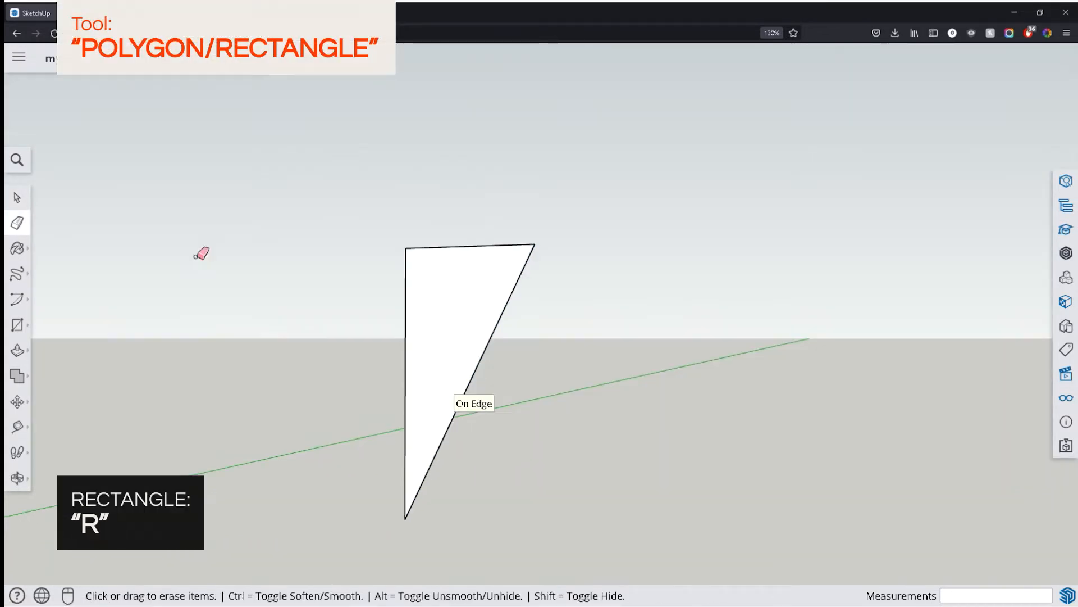
key(r)
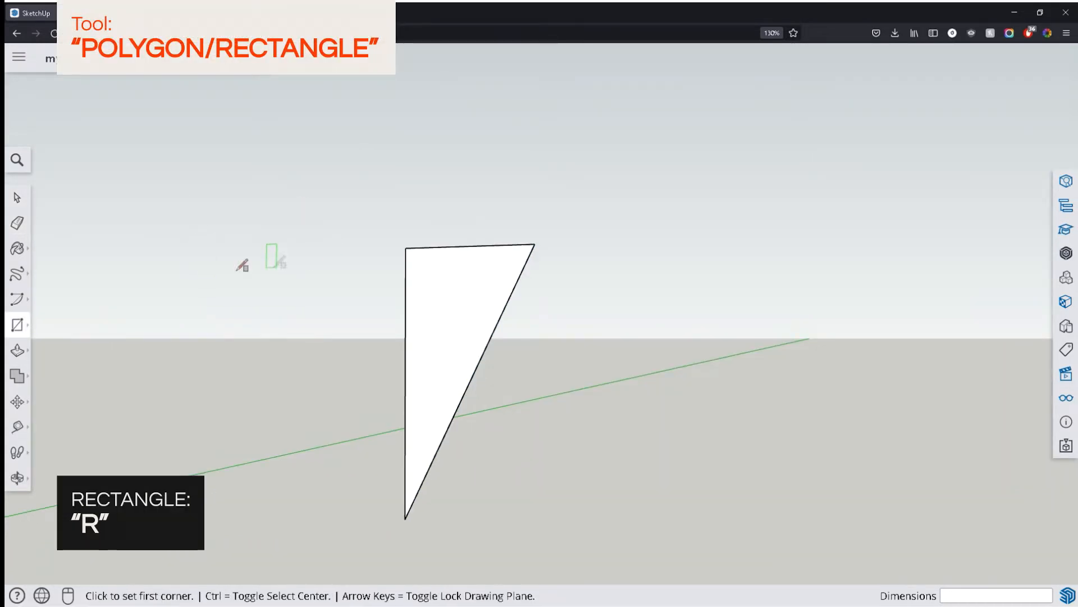
click(17, 325)
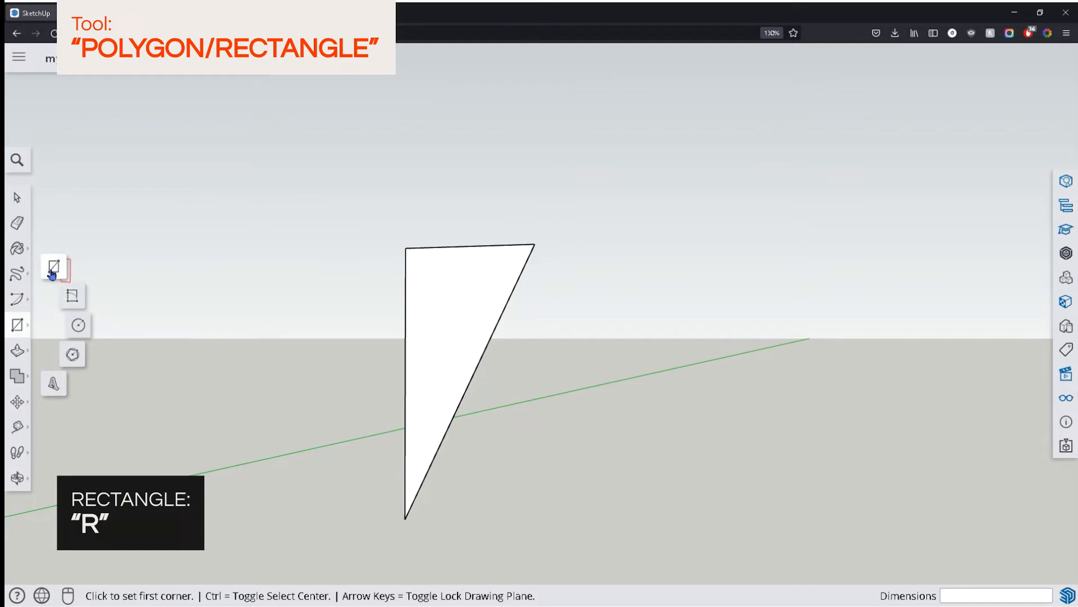
click(46, 280)
scroll(414, 242, up, 3)
click(402, 245)
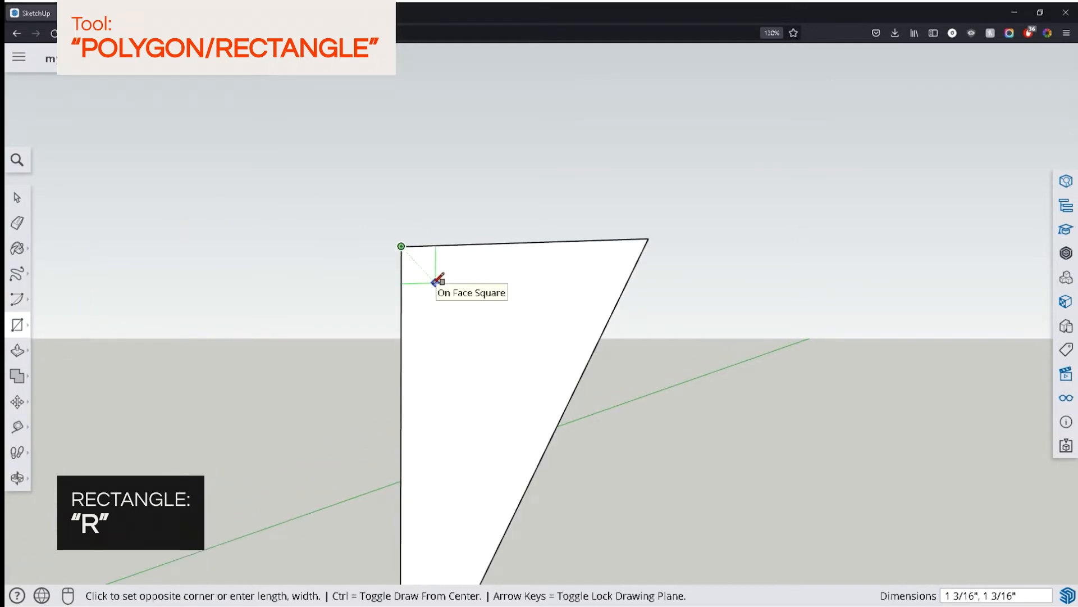
scroll(411, 249, down, 3)
key(Escape)
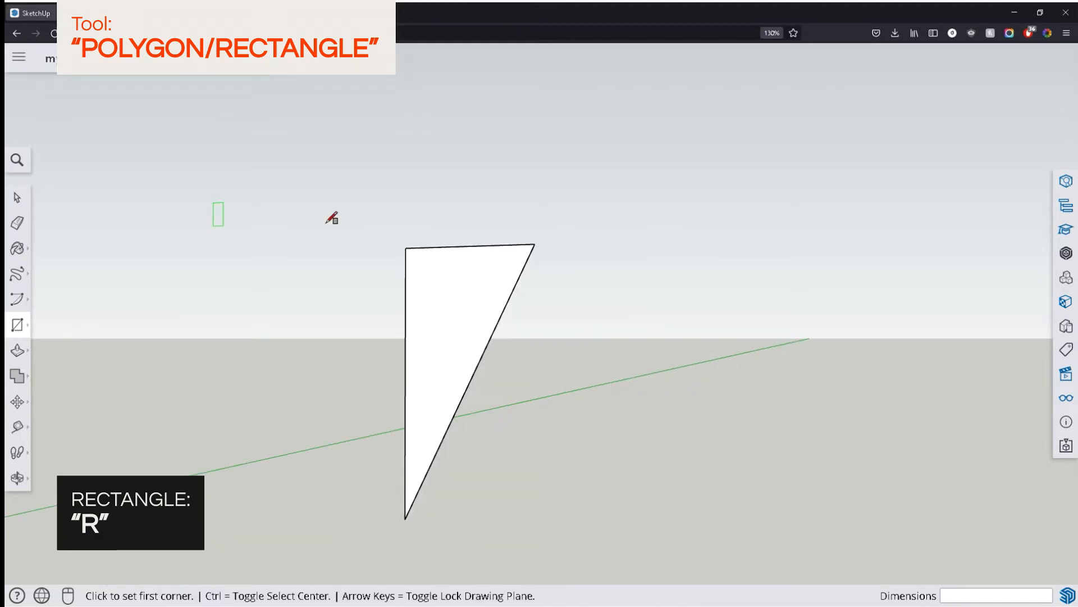
Draw a 2 by 2 inch square on the triangle's face, starting from its upper-left corner.
scroll(414, 245, up, 3)
click(402, 246)
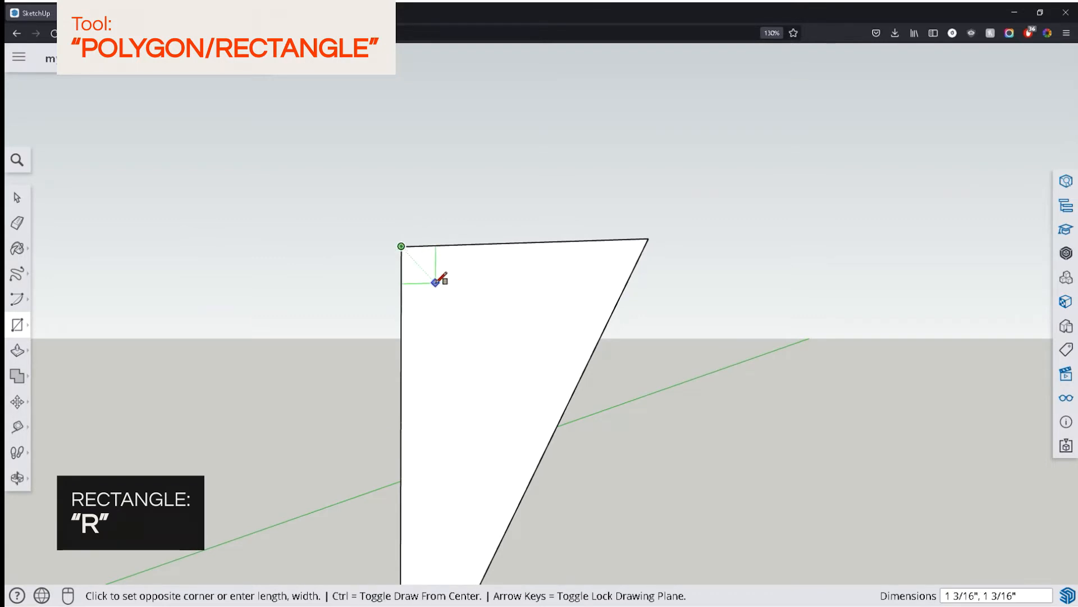
text(2,2)
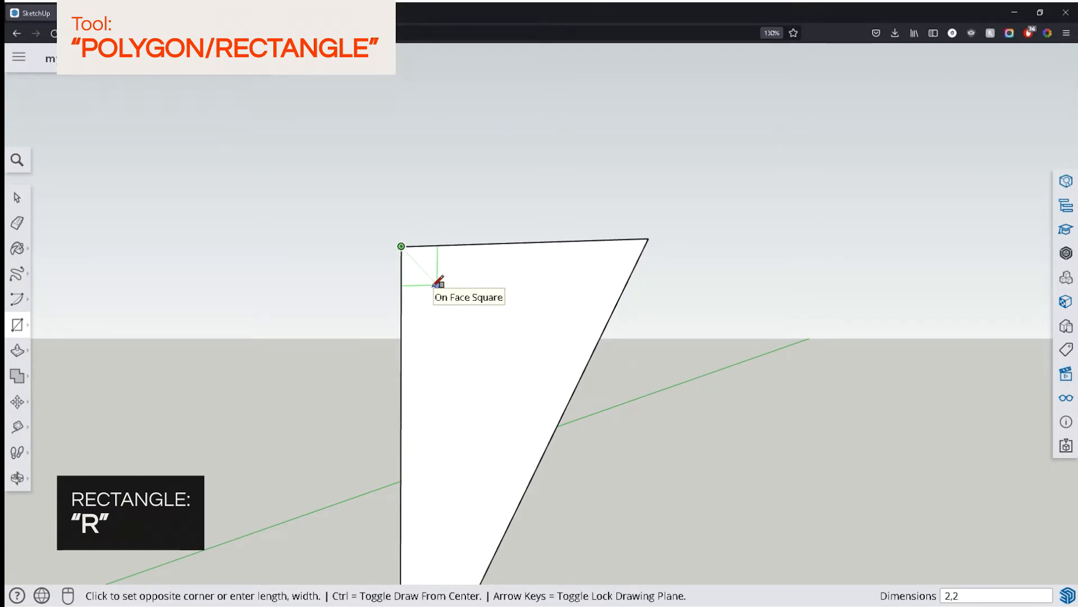
key(Return)
Erase the square's outer top and left edges and the triangle's sloping edge with the Eraser tool.
mouse_move(438, 281)
middle_down()
mouse_move(447, 298)
mouse_move(443, 246)
middle_up()
key(e)
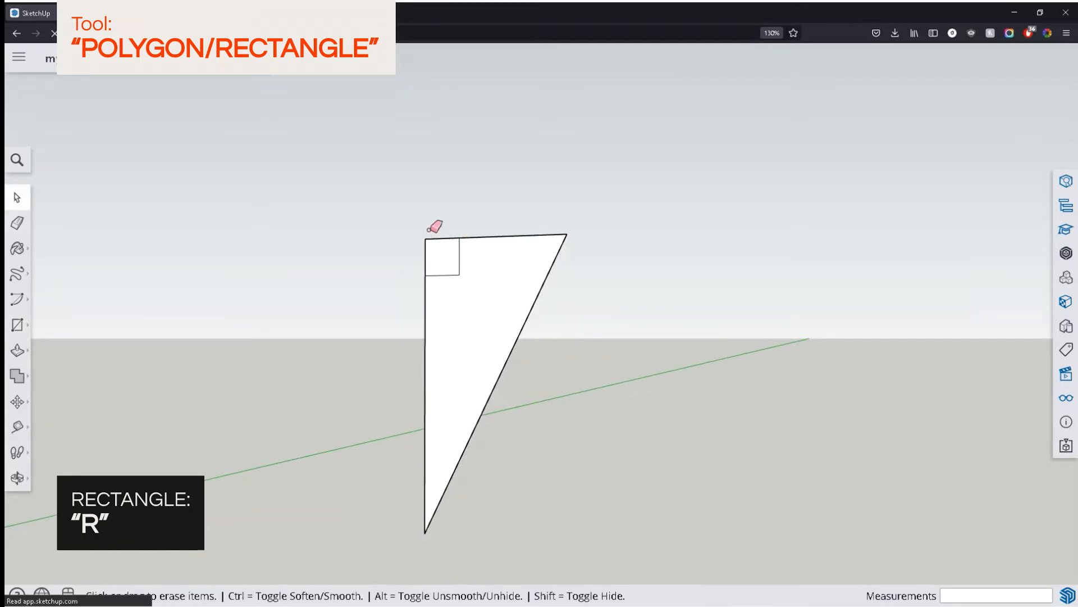
click(421, 252)
click(520, 351)
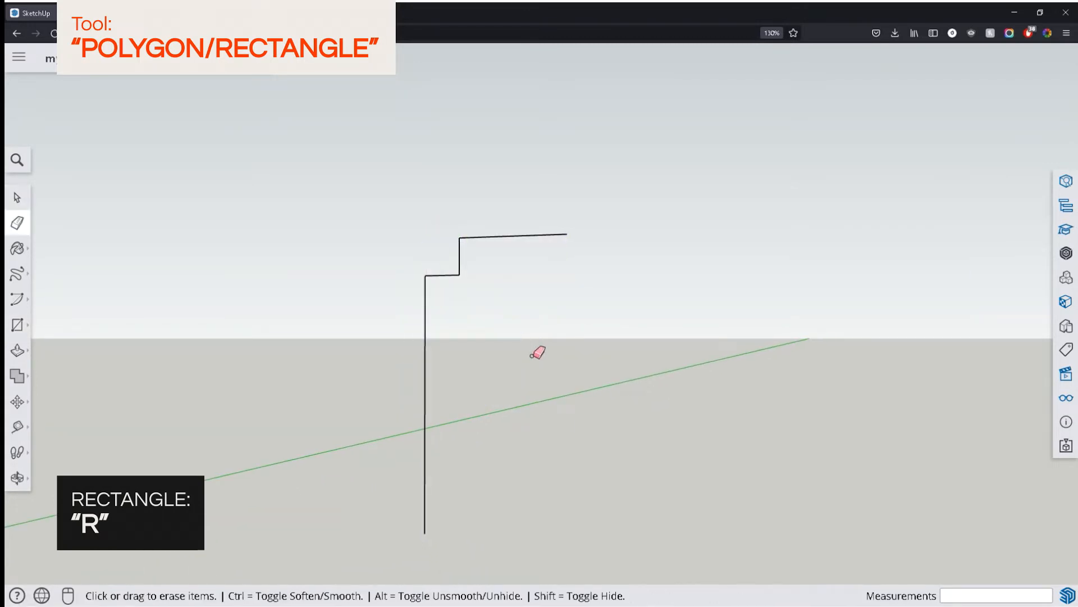
key(space)
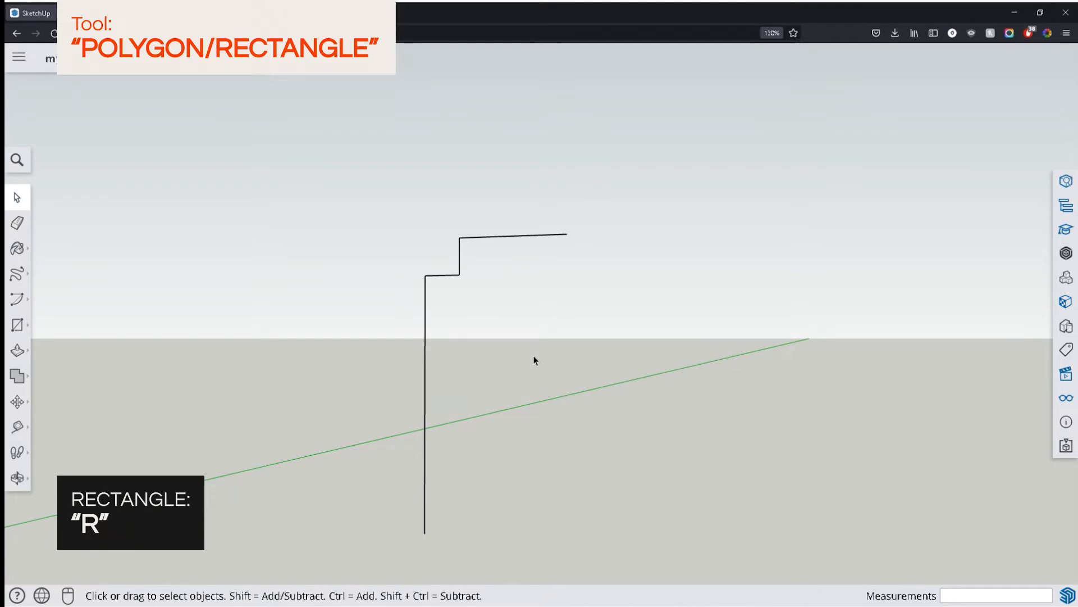
Draw a trial circle centred on the lower end of the long vertical line, and undo it.
middle_drag(503, 409, 277, 383)
key(c)
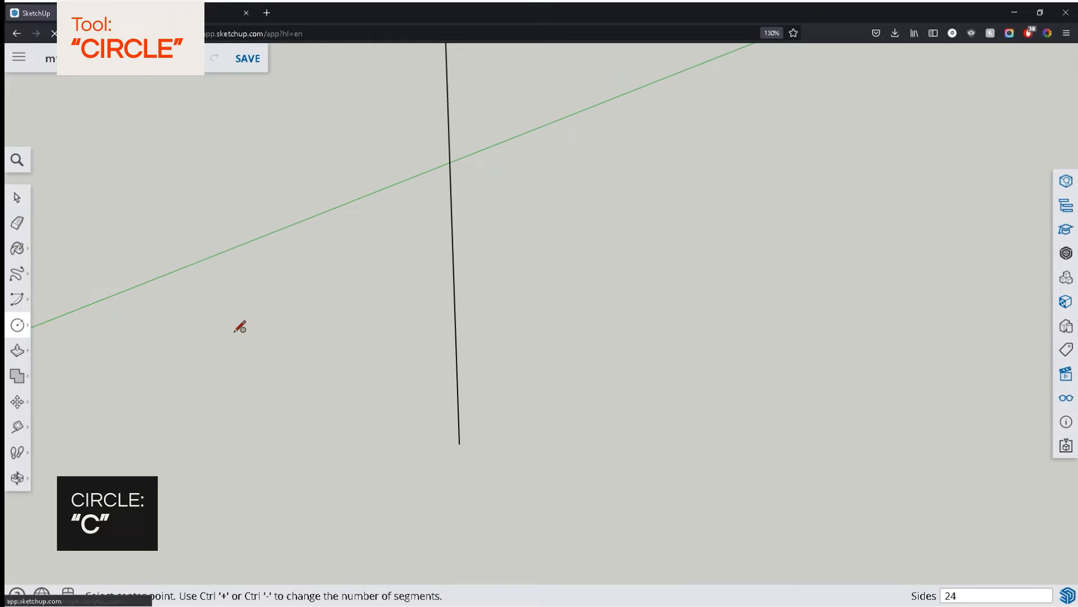
mouse_move(17, 325)
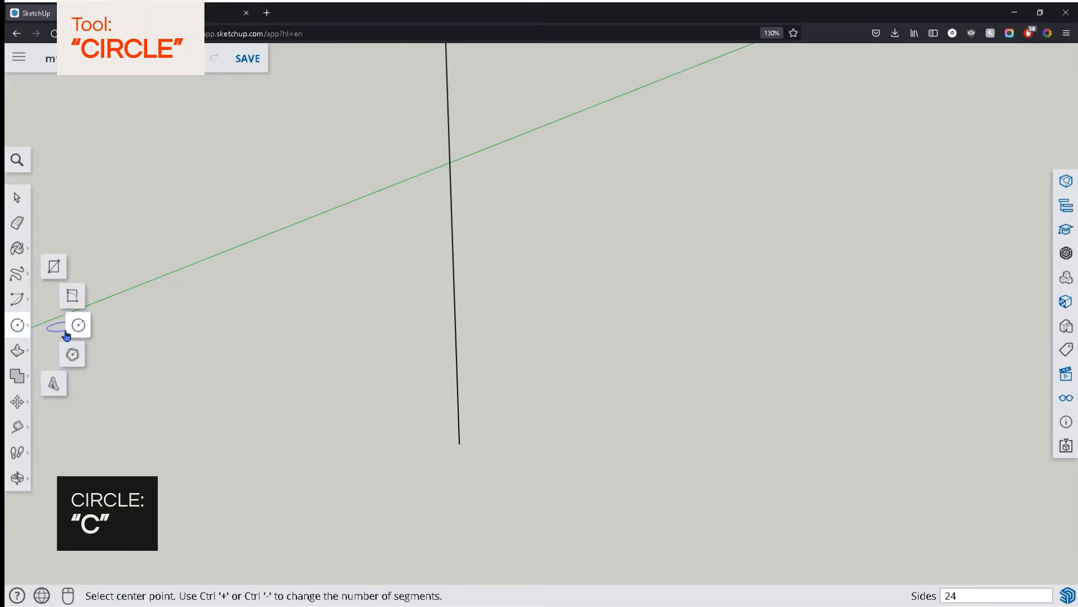
click(459, 444)
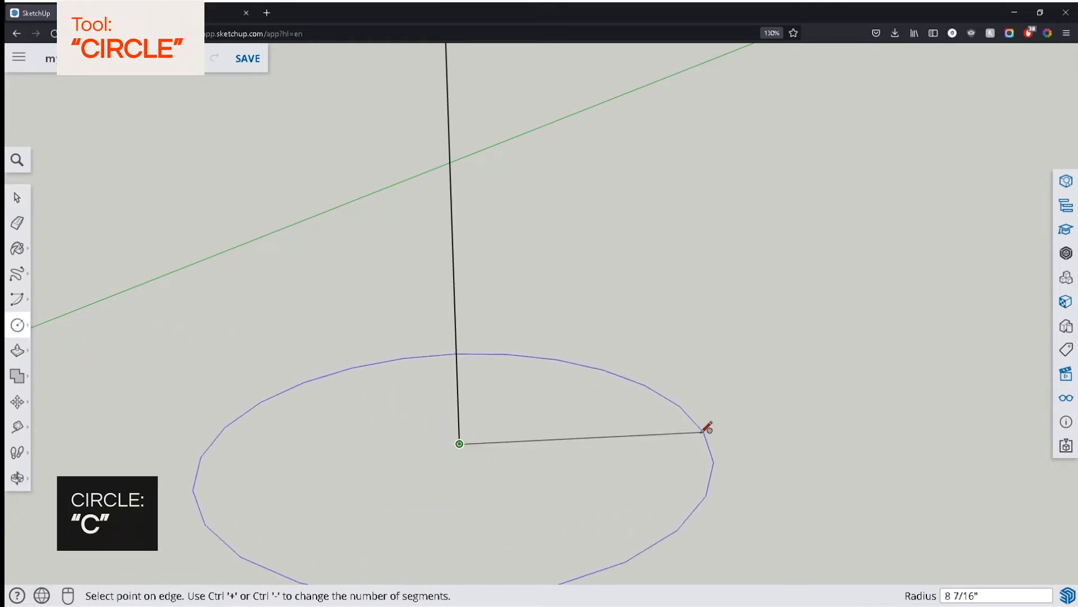
click(517, 448)
key(ctrl+z)
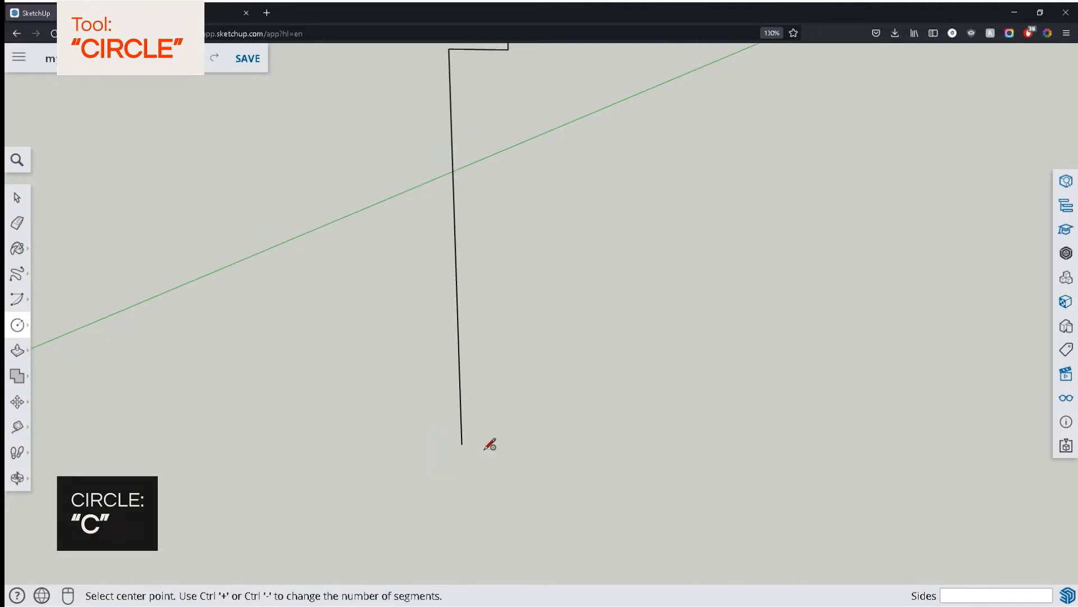
Draw a horizontal circle with a 1/2-inch radius centred on the lower end of the long vertical line.
click(462, 443)
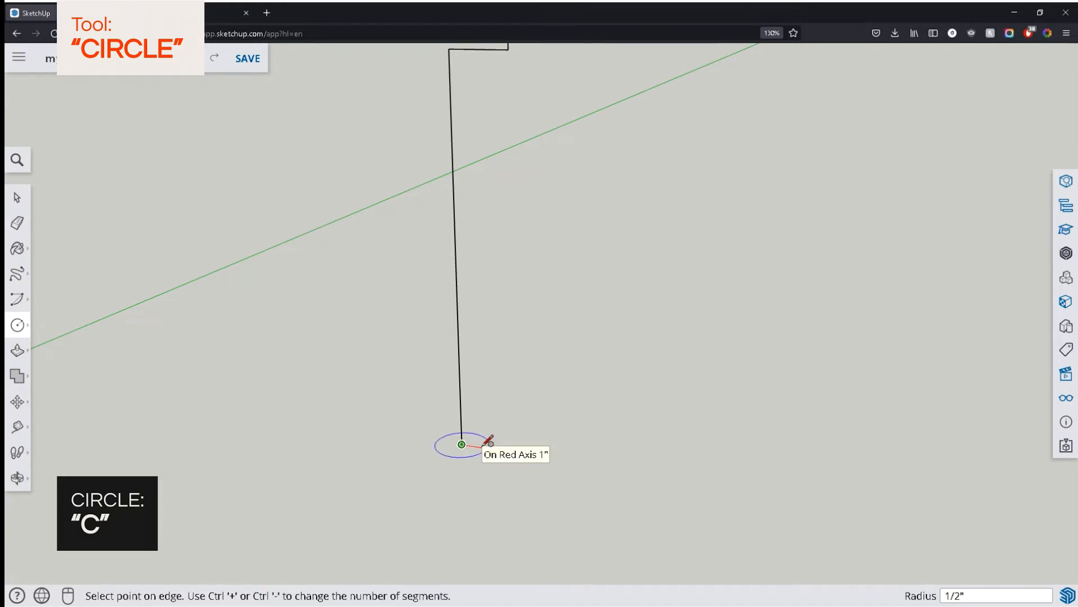
click(489, 441)
scroll(483, 442, up, 1)
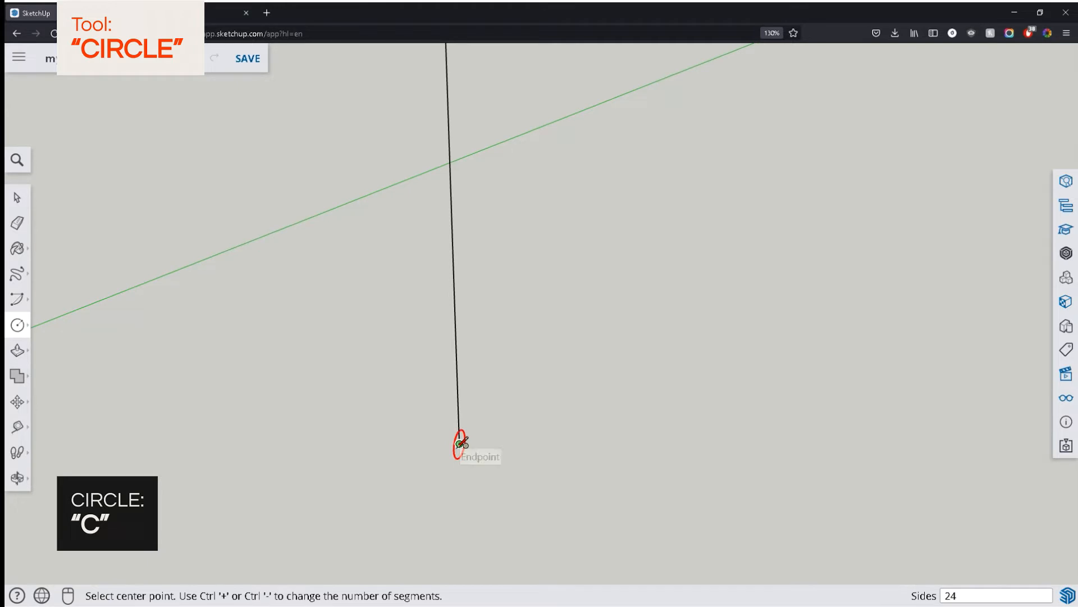
click(462, 444)
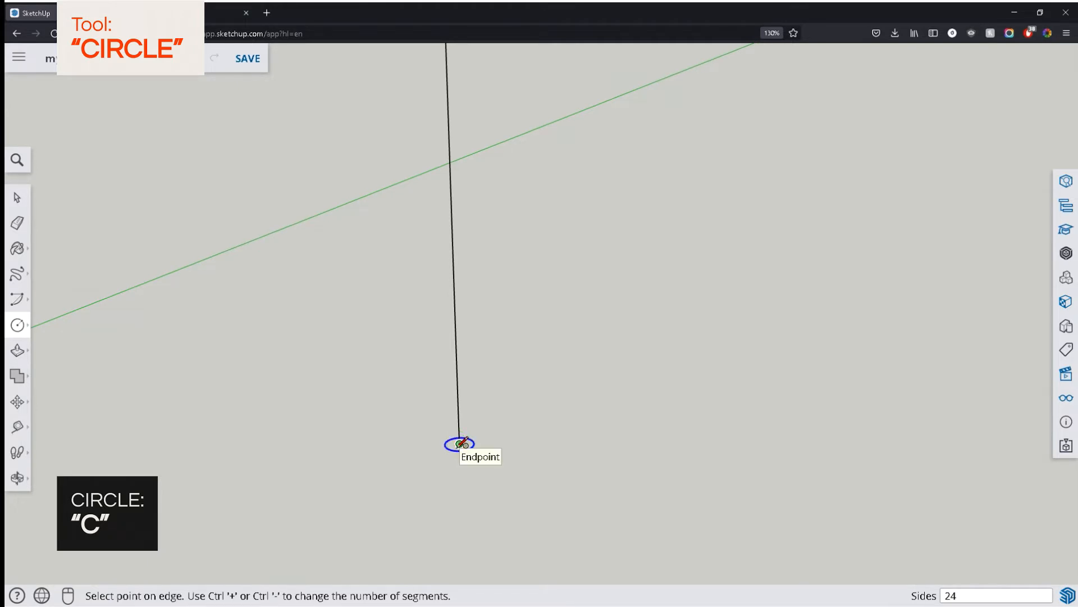
key(Escape)
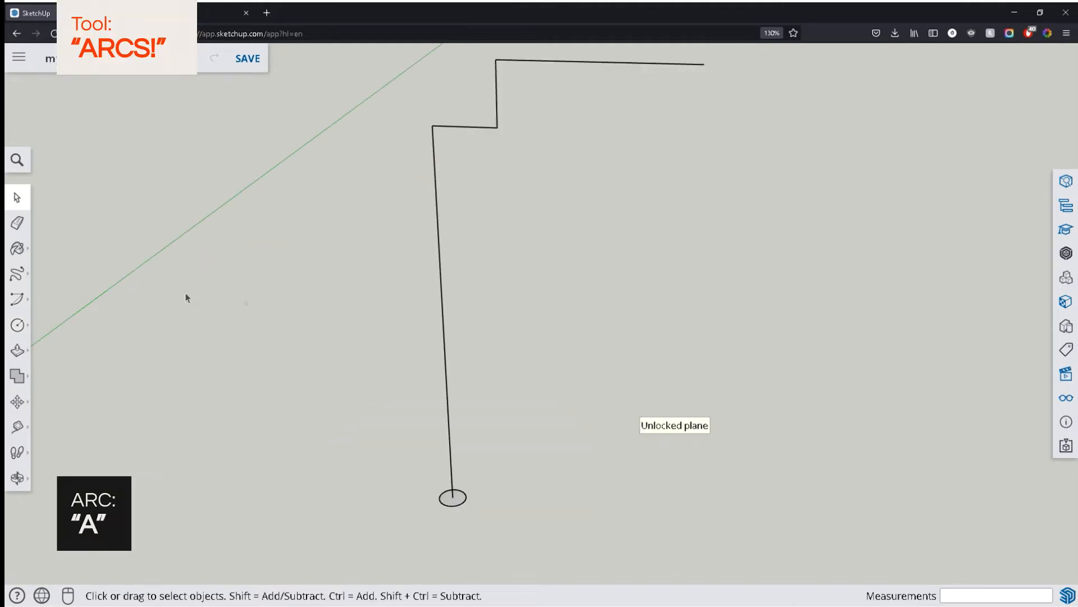
Round the corner above the long vertical line with a tangent 2 Point Arc starting at the short horizontal edge's midpoint.
click(17, 299)
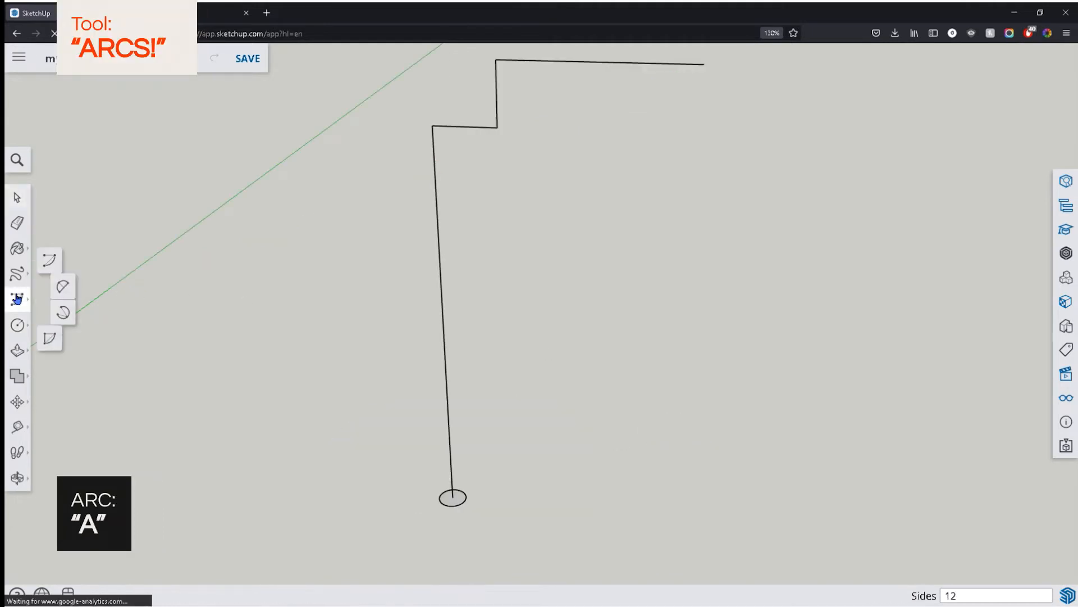
click(65, 285)
middle_drag(388, 222, 481, 142)
scroll(481, 142, up, 3)
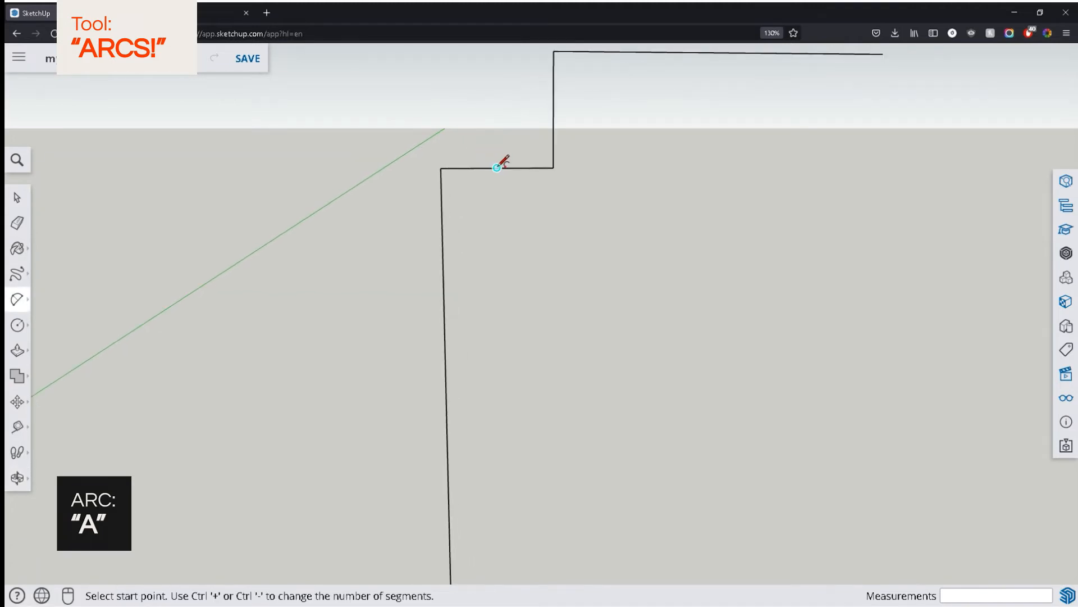
click(497, 168)
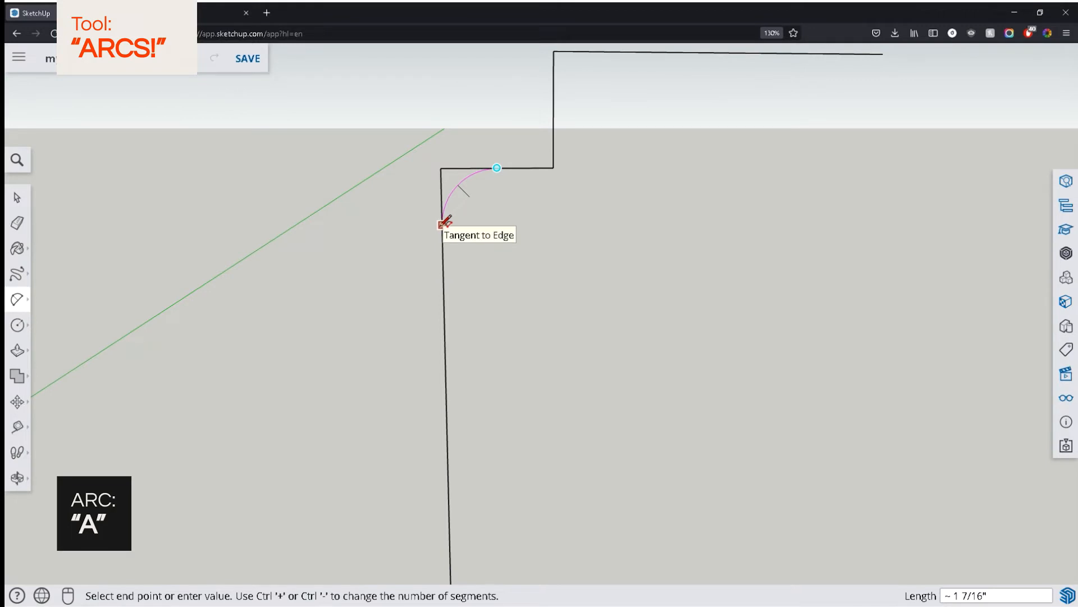
click(443, 221)
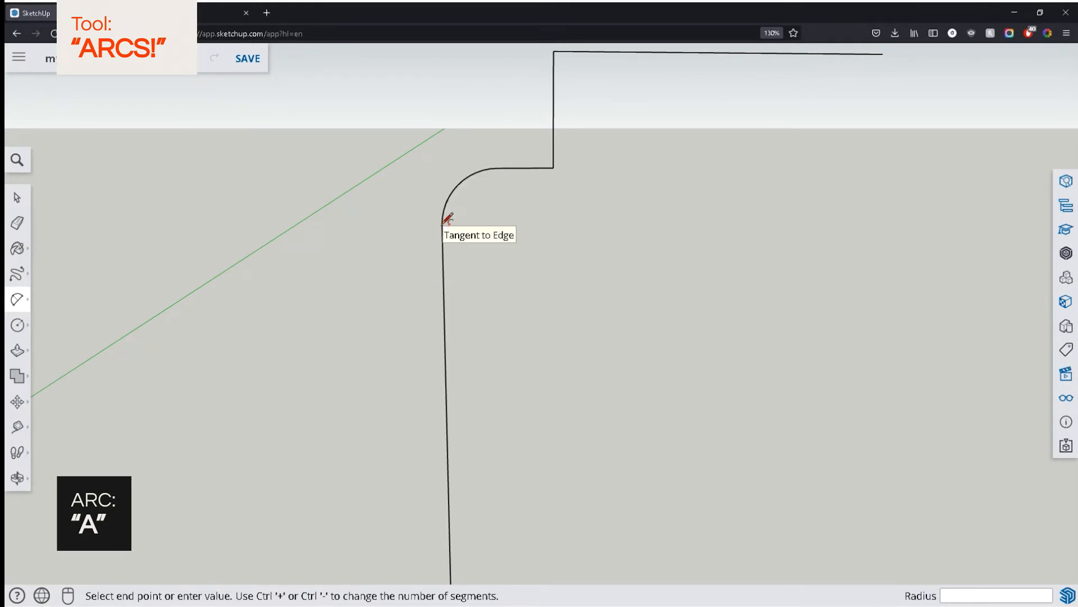
Round the two remaining corners with tangent arcs that meet at the midpoint of the short vertical edge and end on the top line.
click(497, 167)
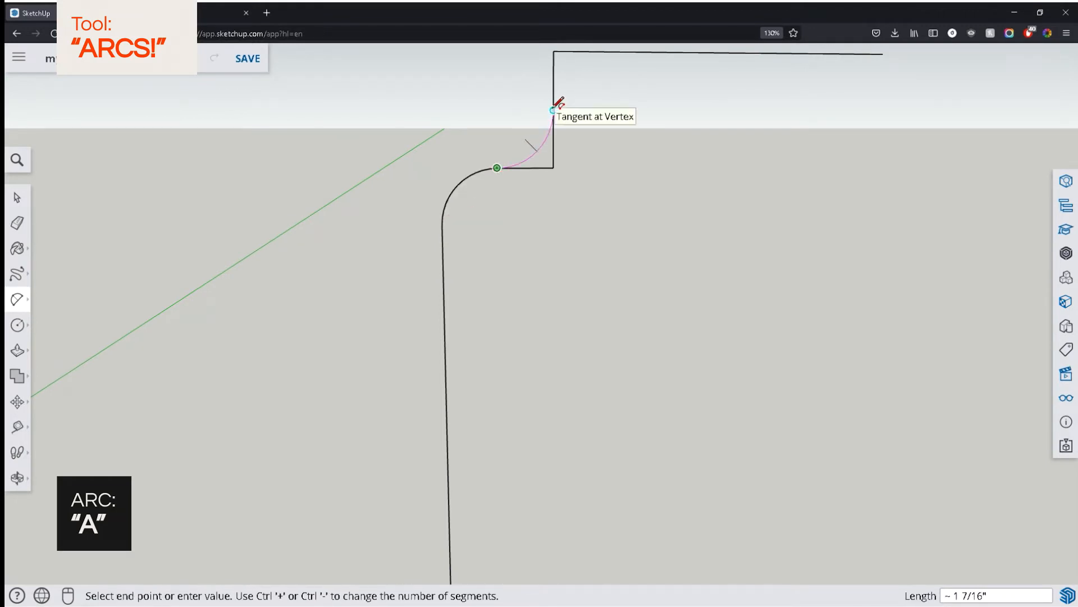
click(553, 109)
double_click(554, 109)
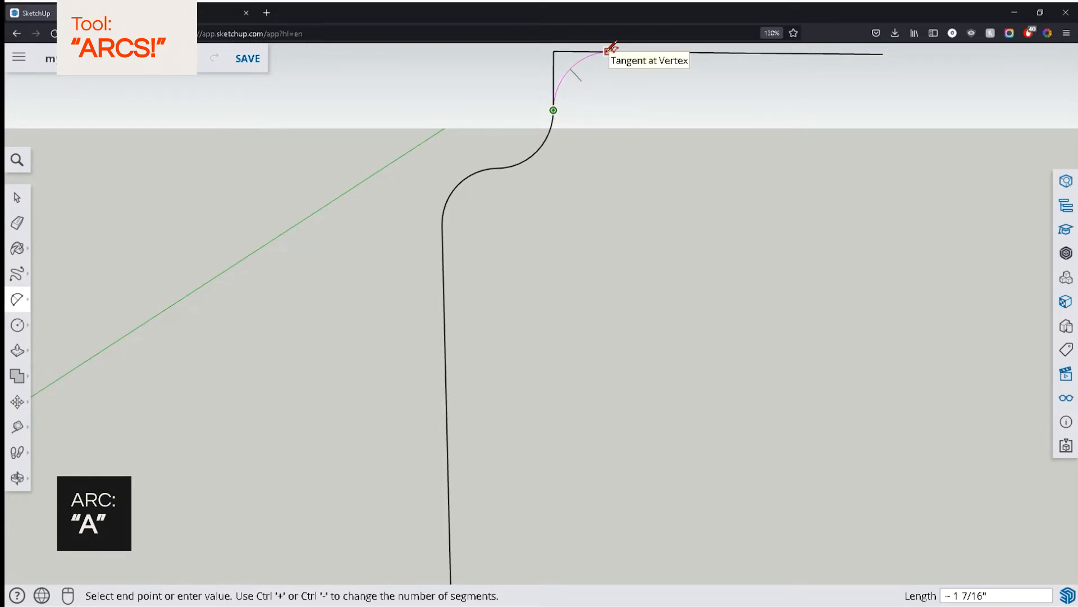
double_click(609, 51)
scroll(615, 247, down, 3)
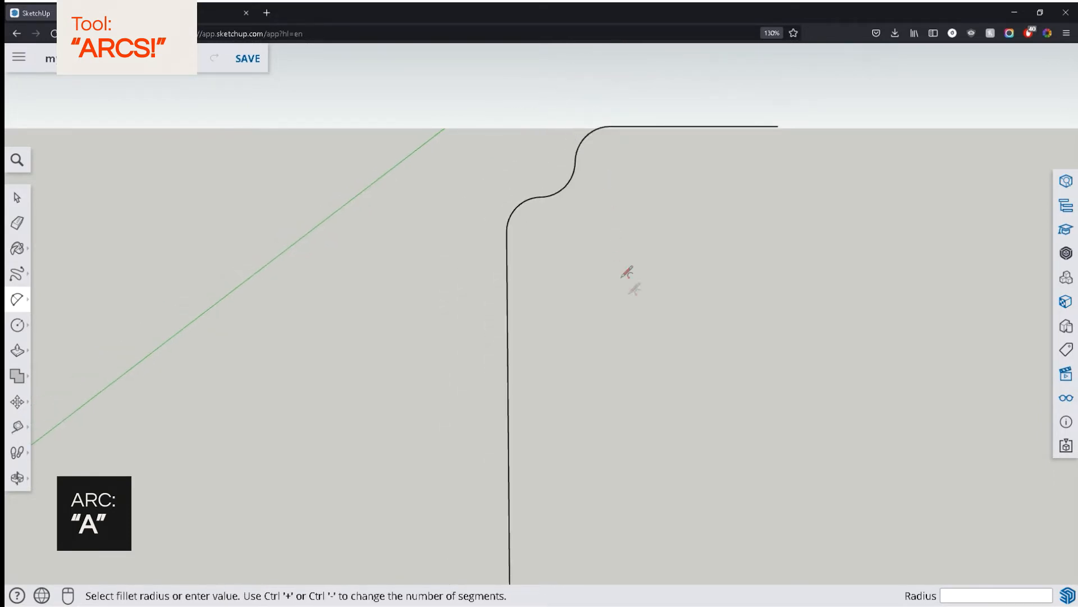
shift+middle_drag(635, 301, 578, 251)
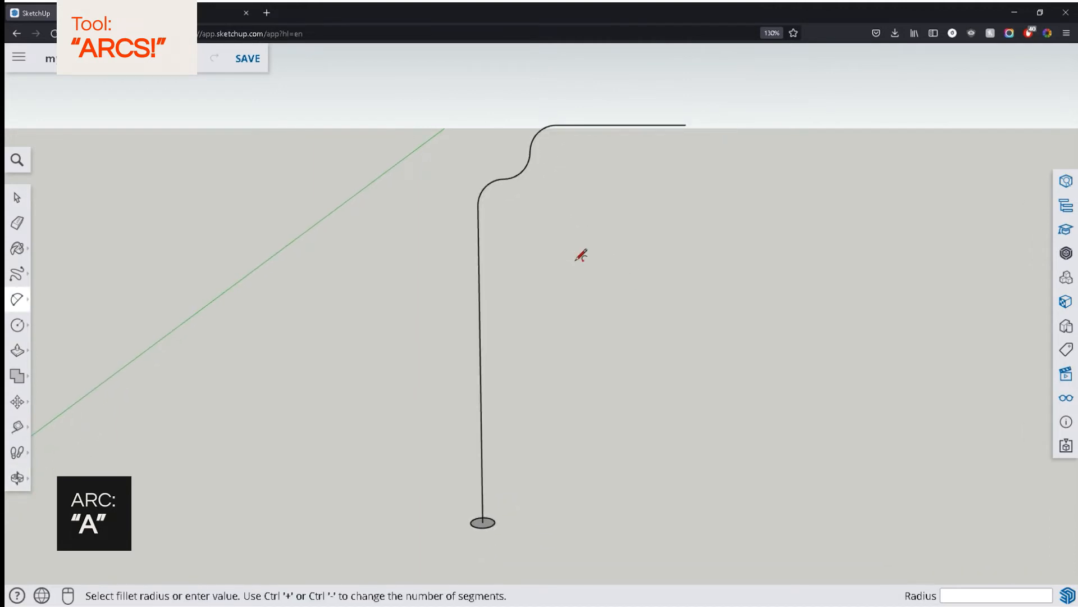
Push/Pull the circle's face at the base of the line, and undo the extrusion.
middle_drag(576, 260, 545, 305)
key(space)
key(p)
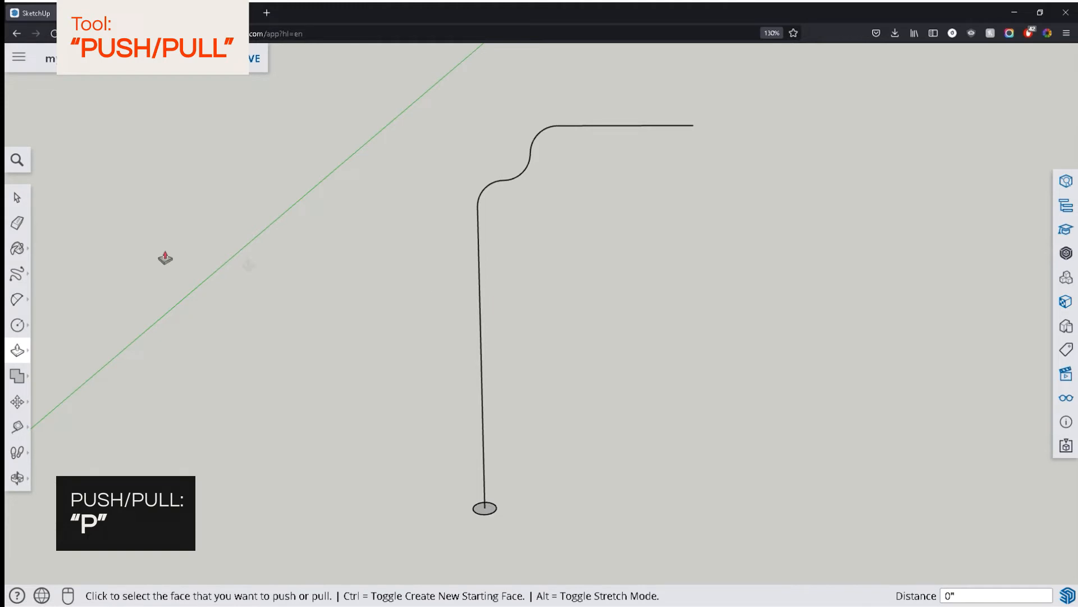
mouse_move(15, 349)
click(483, 508)
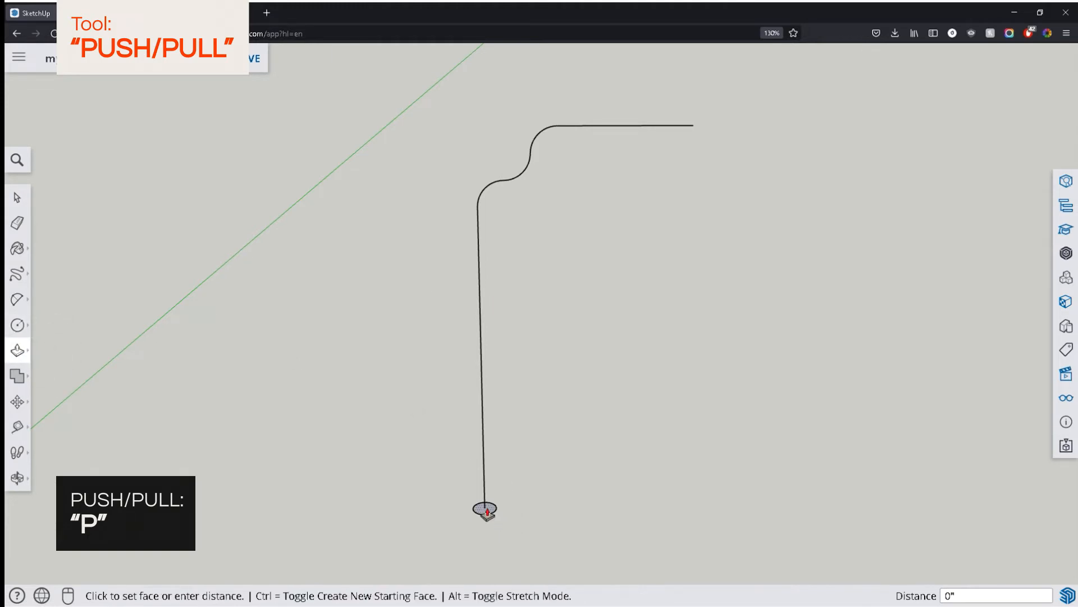
click(475, 544)
middle_drag(611, 532, 544, 465)
key(ctrl+z)
Draw a rectangle on the ground beside the circle and pull it up into a box with Push/Pull.
key(r)
click(532, 424)
click(653, 515)
key(space)
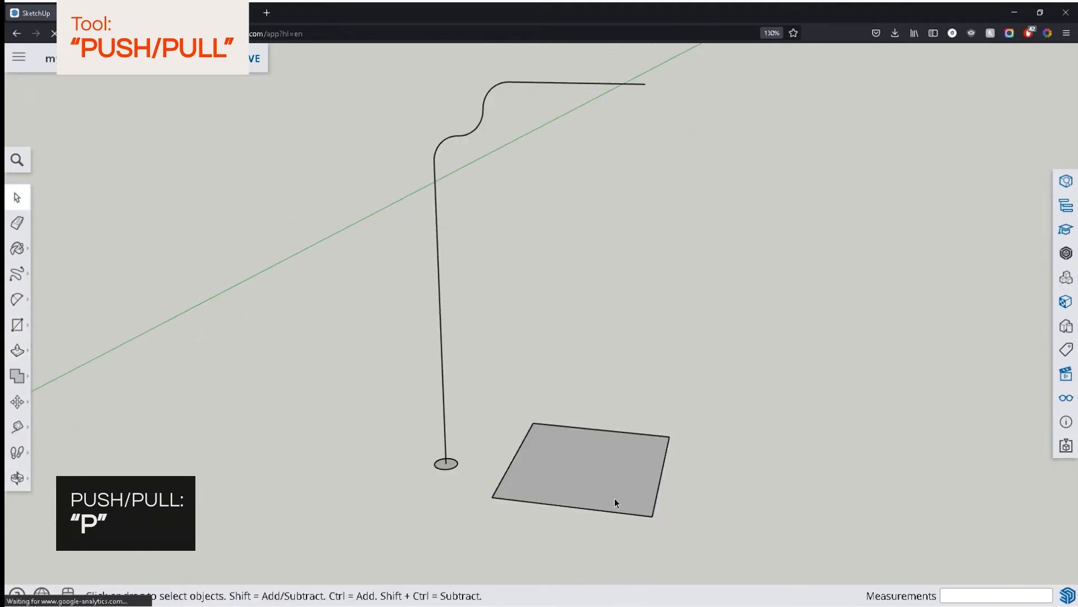
key(p)
click(575, 477)
click(575, 384)
key(space)
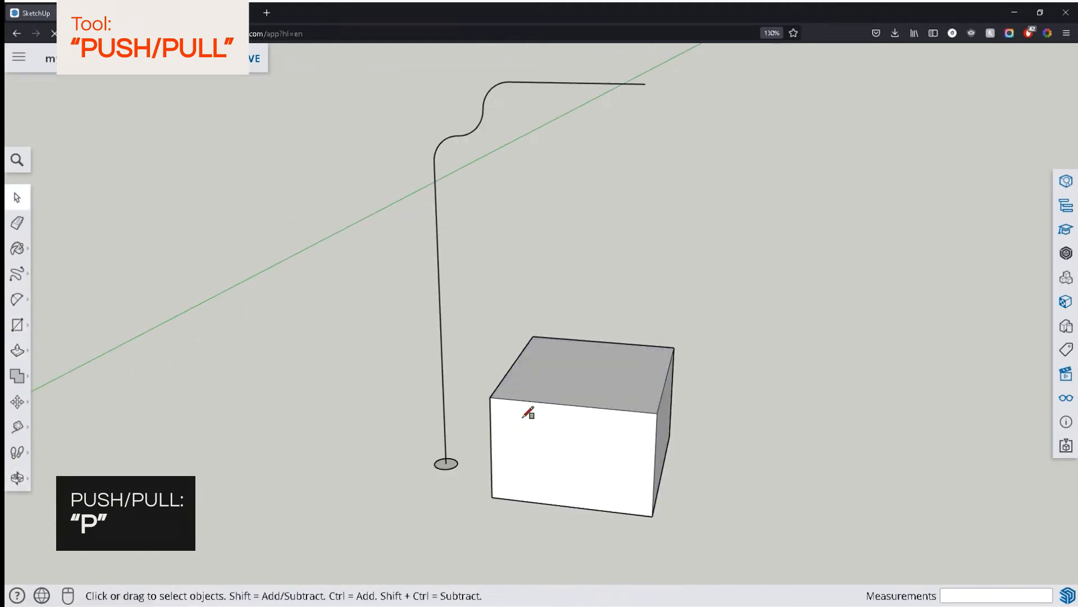
Draw a small upright rectangle on the box's front face and push it about 4 1/16 inches into the box.
key(r)
click(525, 417)
click(545, 448)
key(space)
key(p)
click(539, 441)
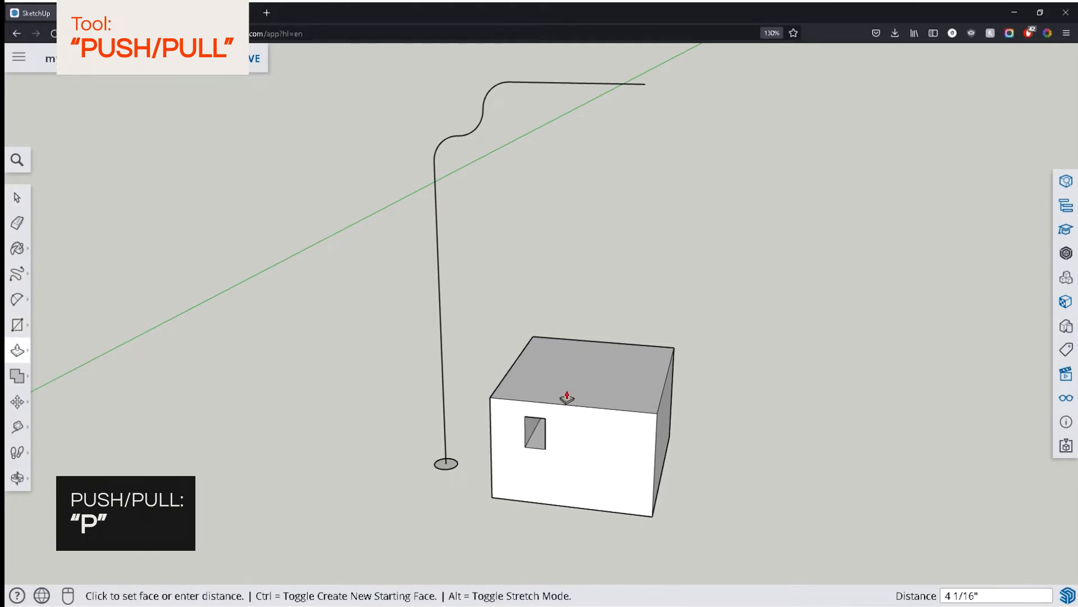
click(566, 397)
middle_drag(587, 417, 523, 361)
click(570, 466)
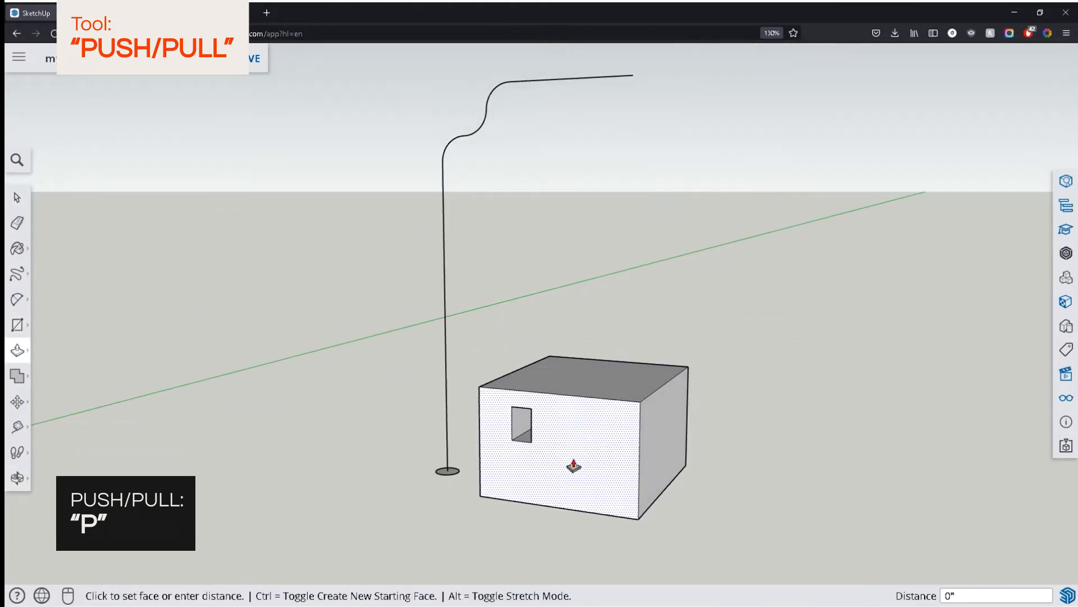
key(Escape)
key(space)
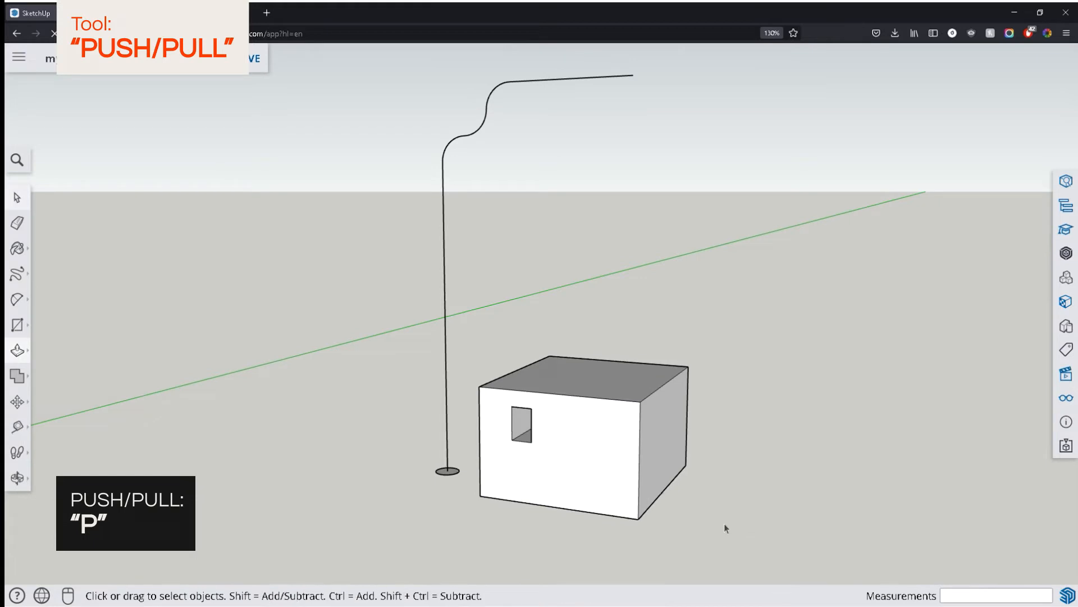
Select the whole box with its connected geometry and delete it.
middle_drag(723, 523, 747, 538)
triple_click(649, 489)
key(Delete)
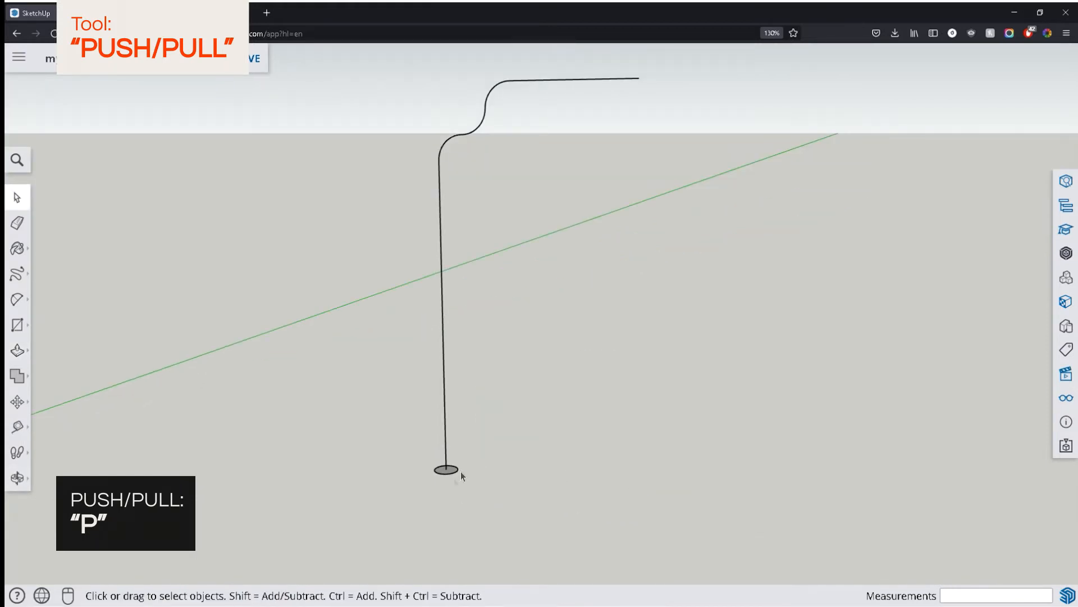
key(p)
click(446, 469)
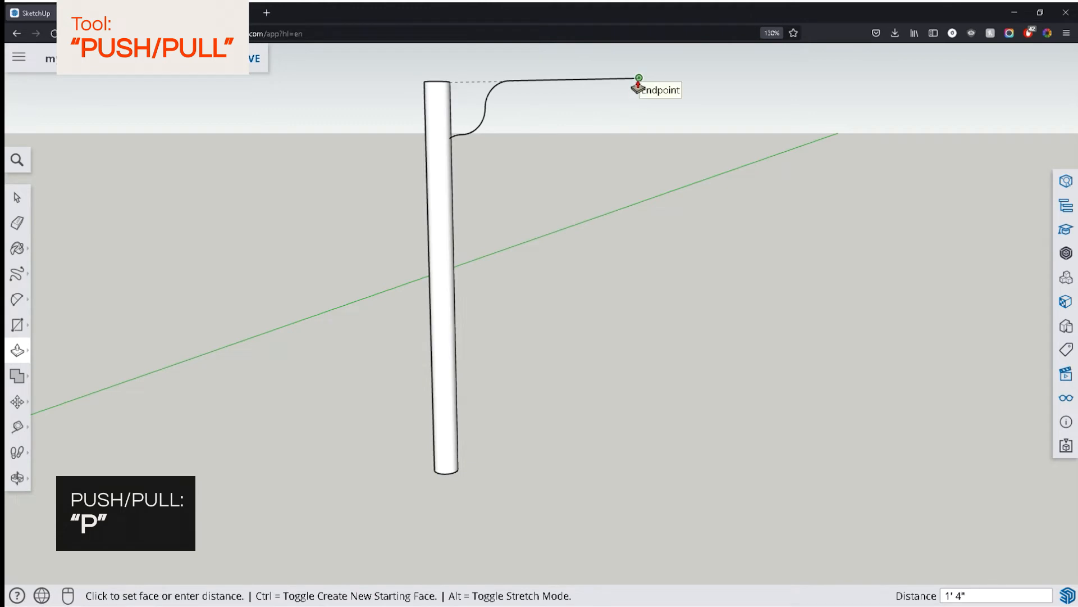
key(Escape)
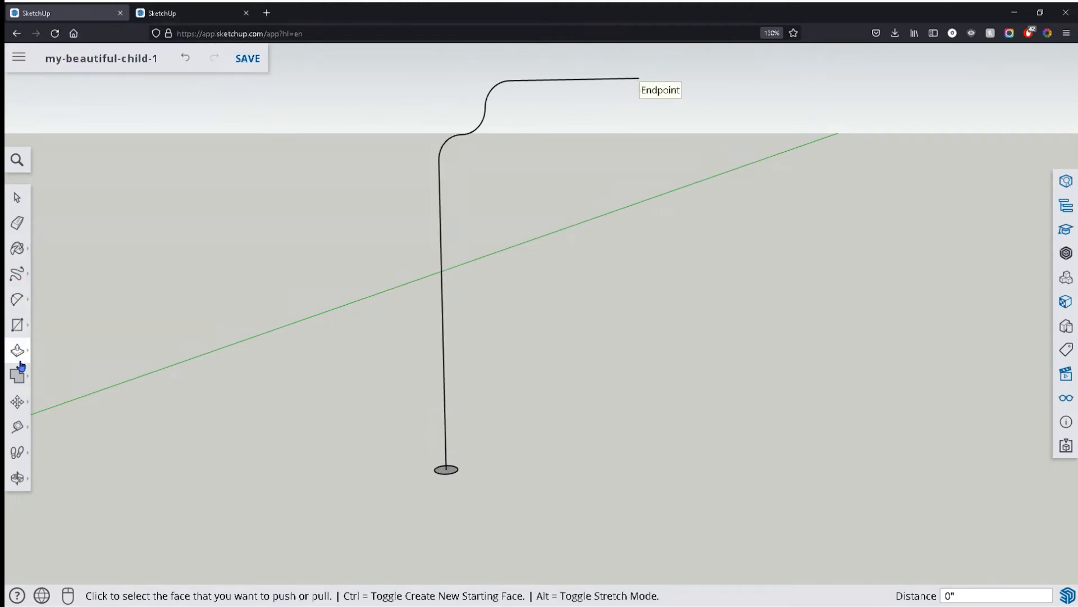
Extrude the circle face at the line's base along the whole bent path with Follow Me to form a tube.
mouse_move(21, 365)
click(65, 360)
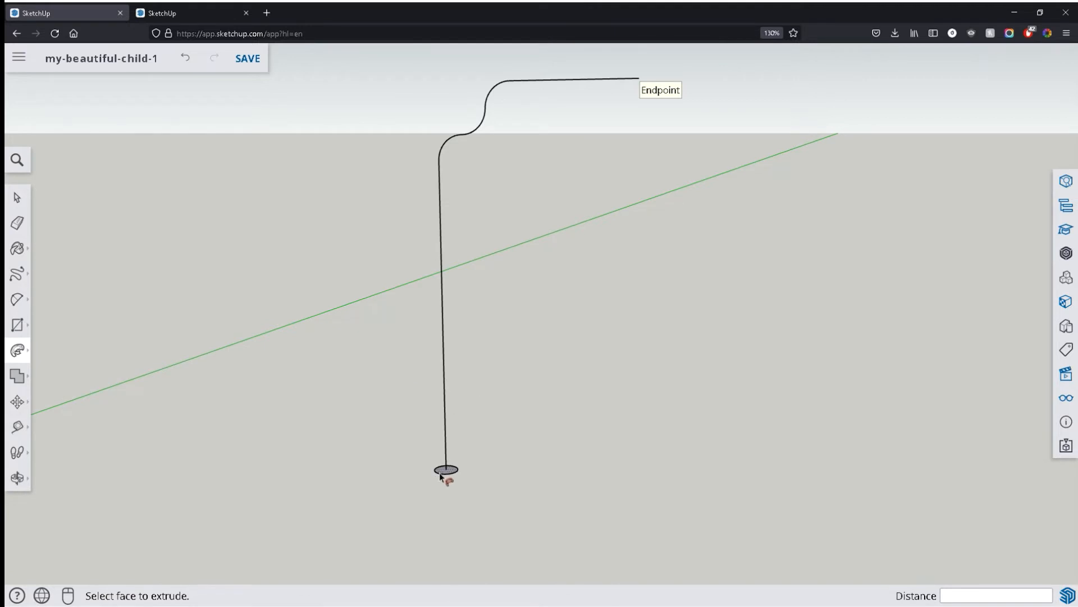
drag(441, 477, 519, 85)
drag(600, 88, 640, 82)
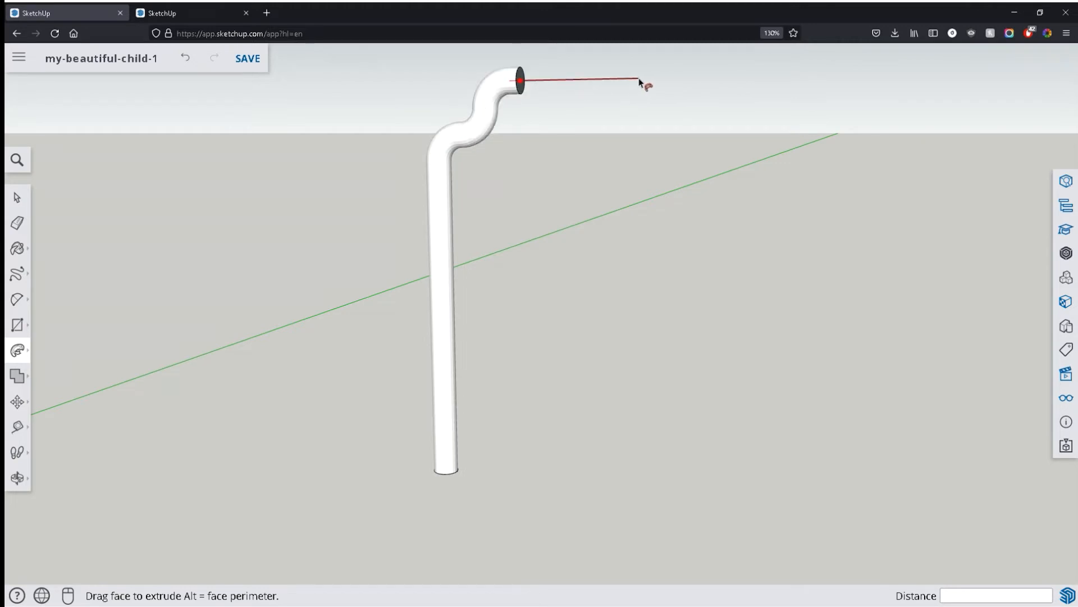
drag(745, 91, 824, 96)
Draw a circle with a 2" radius on the ground beside the tube's base.
middle_drag(824, 95, 685, 380)
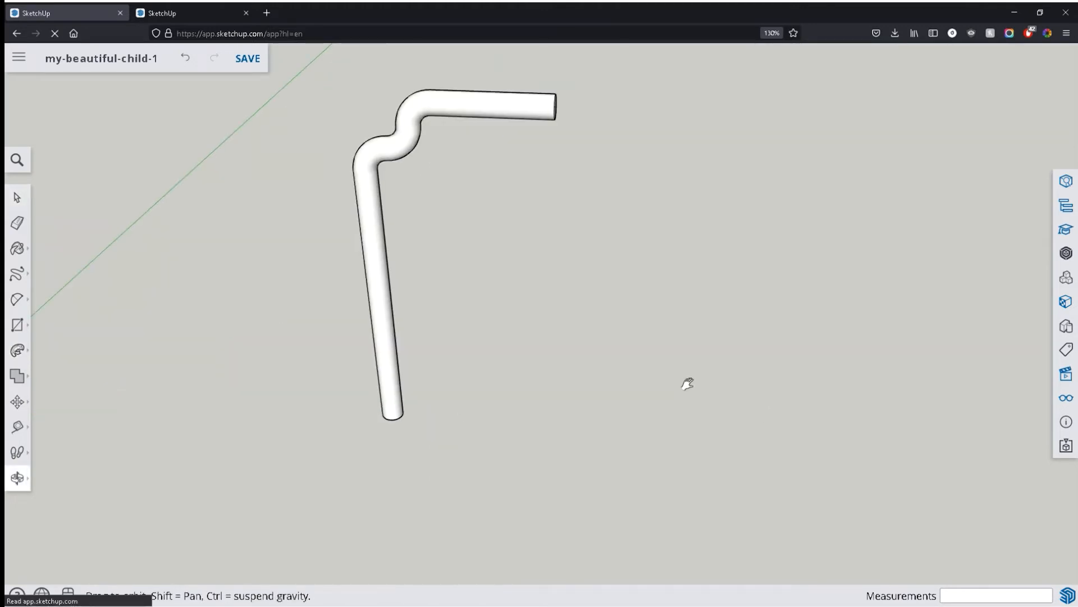
key(c)
click(545, 444)
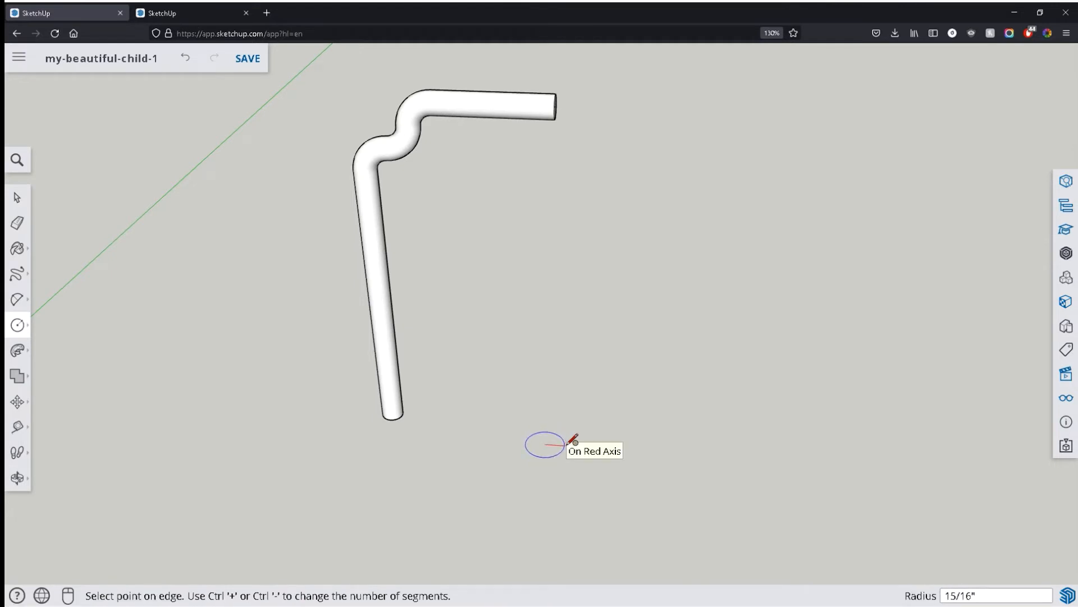
key(Return)
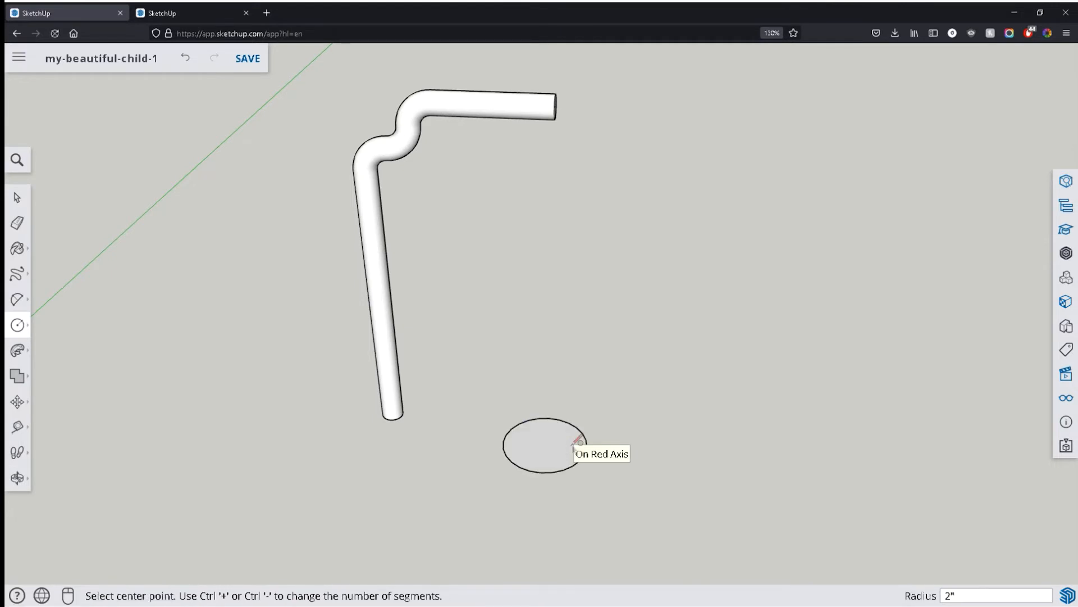
Push/Pull the new circle face up 1 1/2" into a short cylinder.
middle_drag(645, 424, 614, 366)
key(space)
key(p)
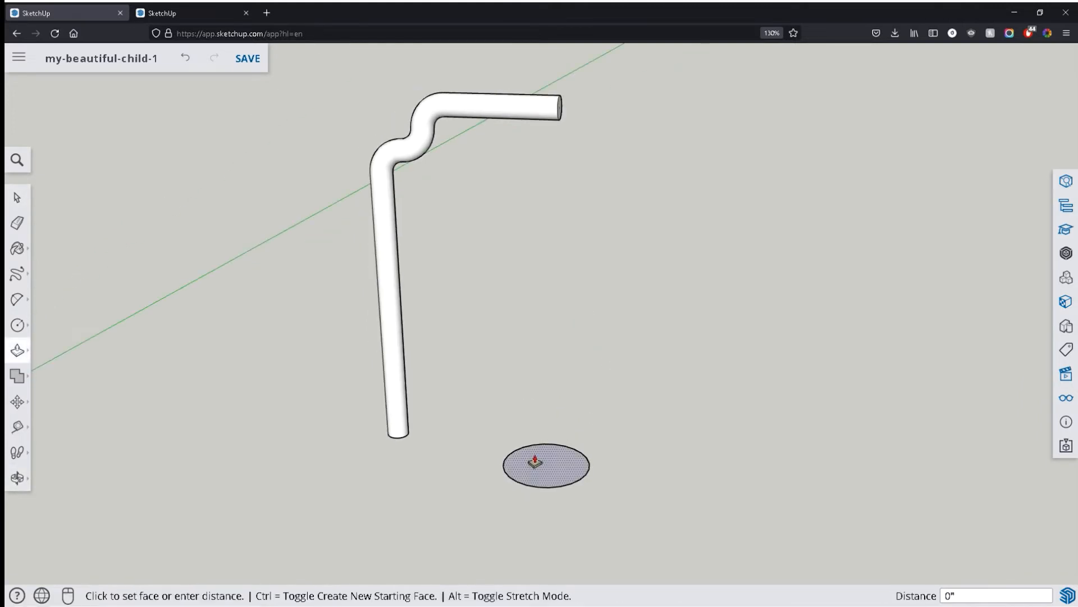
key(Return)
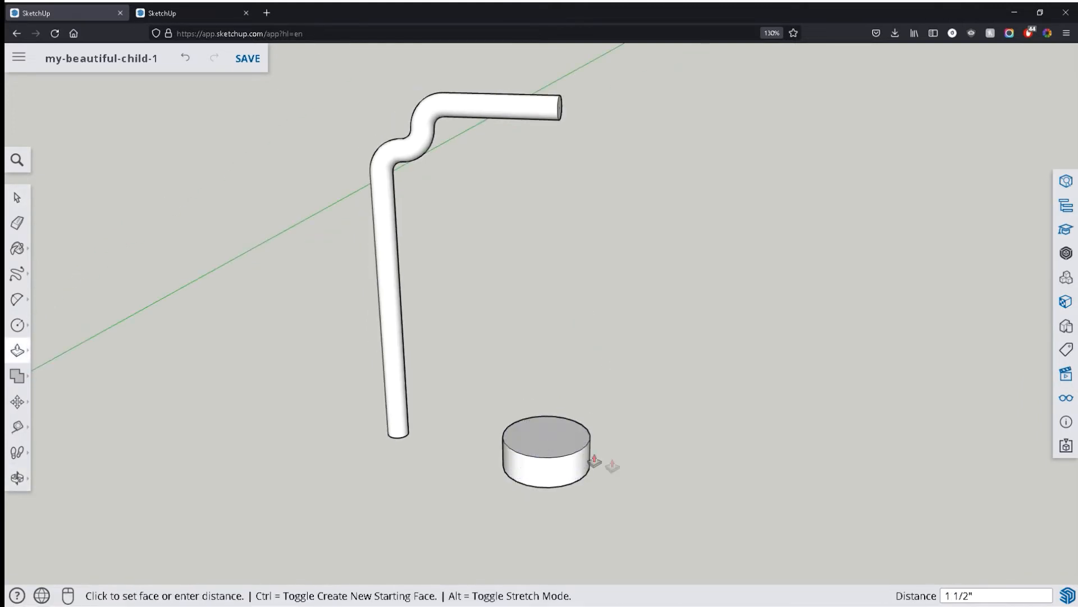
Offset the edge of the cylinder's top face 1" inward to add a concentric inner circle.
middle_drag(613, 465, 630, 451)
scroll(566, 444, up, 3)
key(space)
scroll(563, 440, up, 2)
middle_drag(563, 440, 503, 396)
key(f)
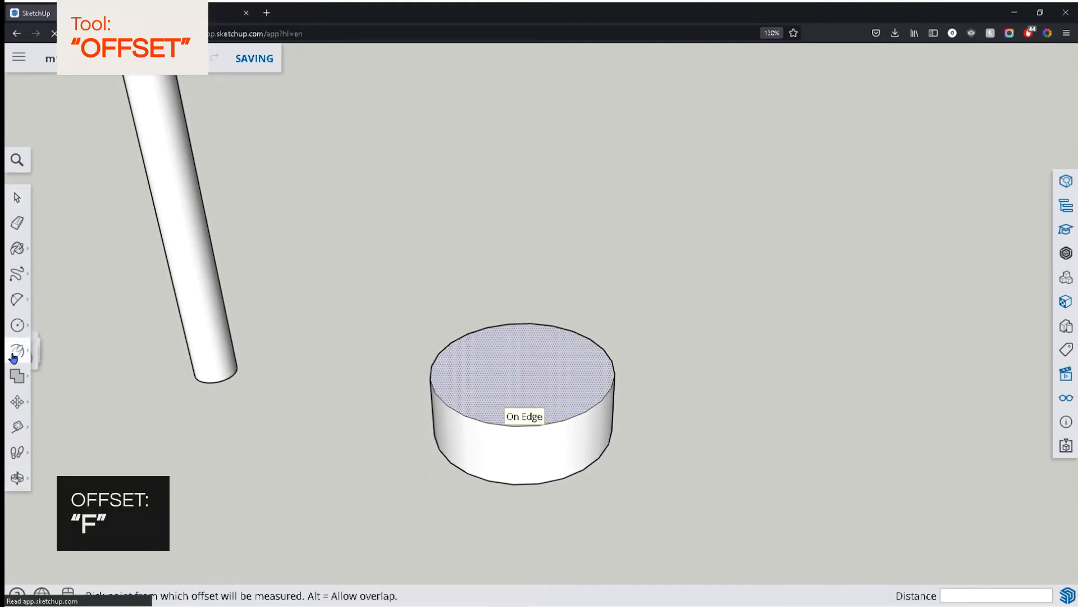
mouse_move(22, 351)
click(56, 381)
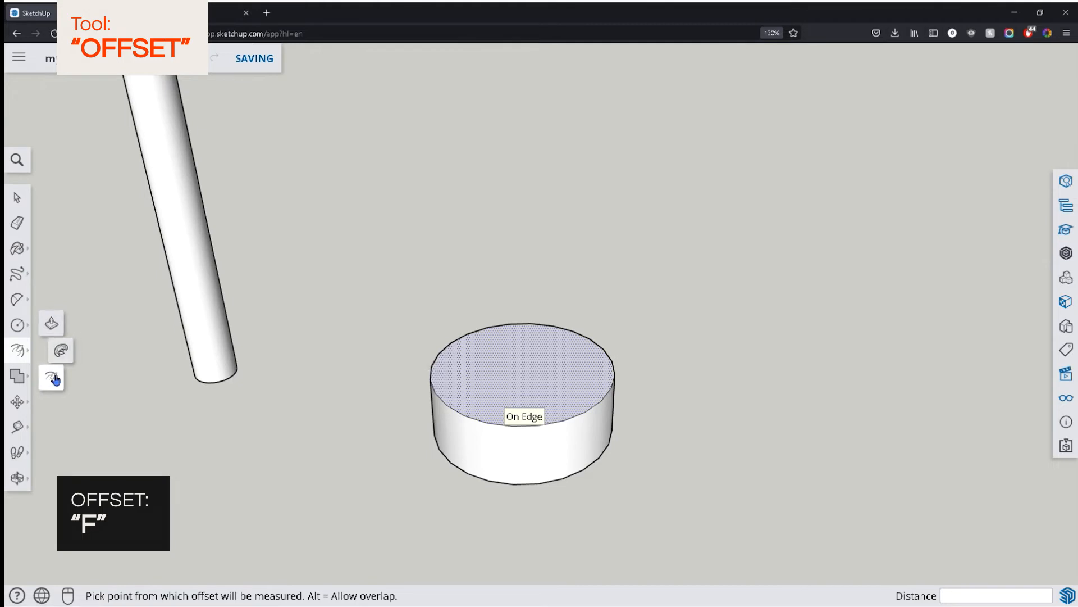
click(586, 394)
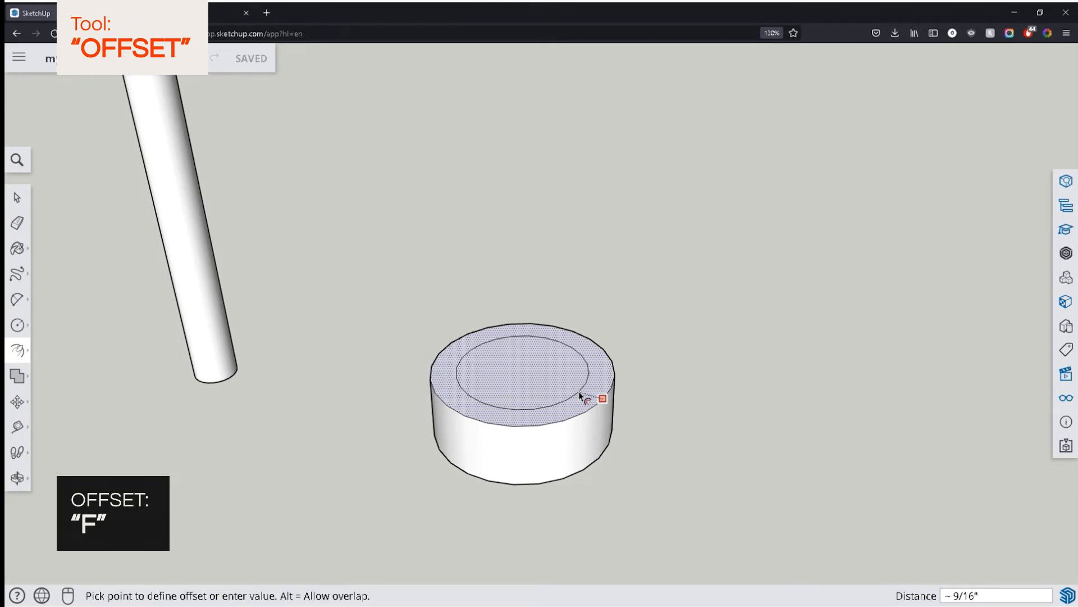
key(Return)
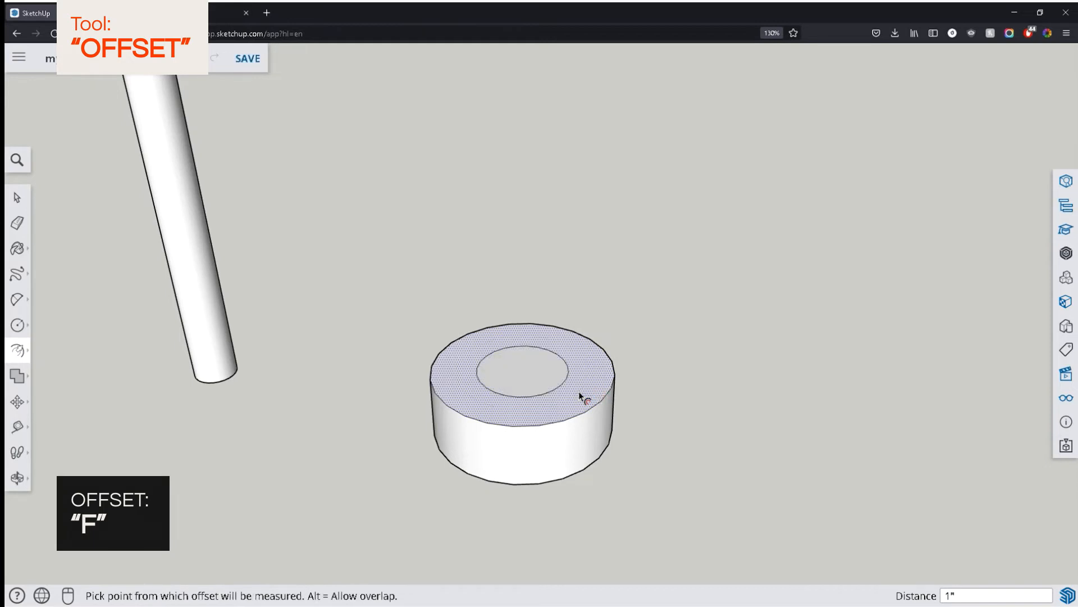
Push the inner circle 1 1/2" down through the cylinder with Push/Pull to cut a hole, leaving a ring.
key(space)
click(539, 376)
key(p)
click(527, 372)
middle_drag(534, 260, 568, 127)
middle_drag(601, 266, 597, 113)
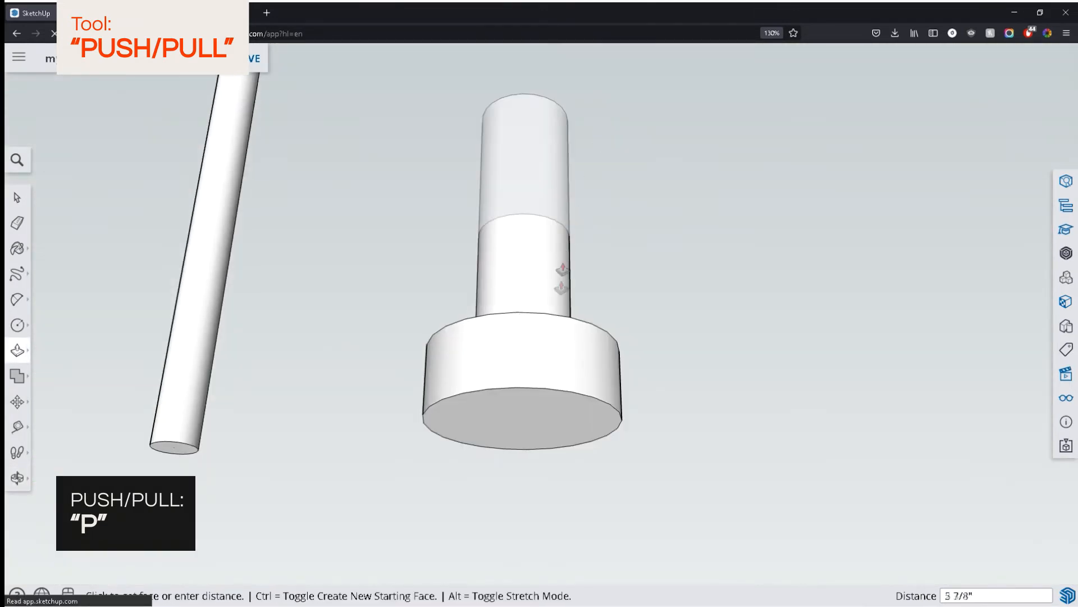
click(586, 417)
middle_drag(585, 385, 568, 596)
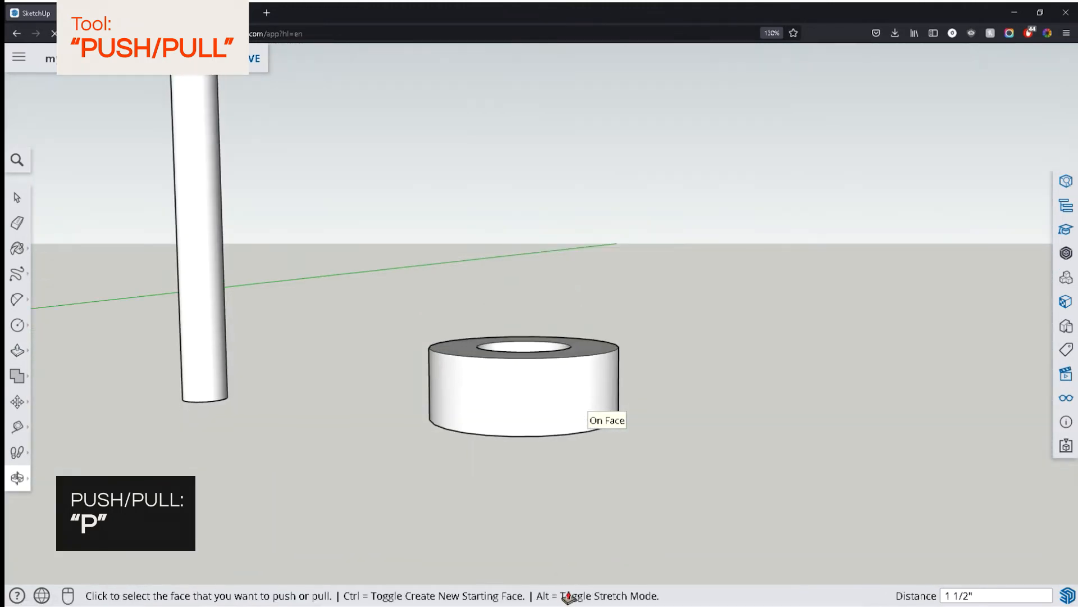
key(space)
drag(575, 284, 593, 369)
key(space)
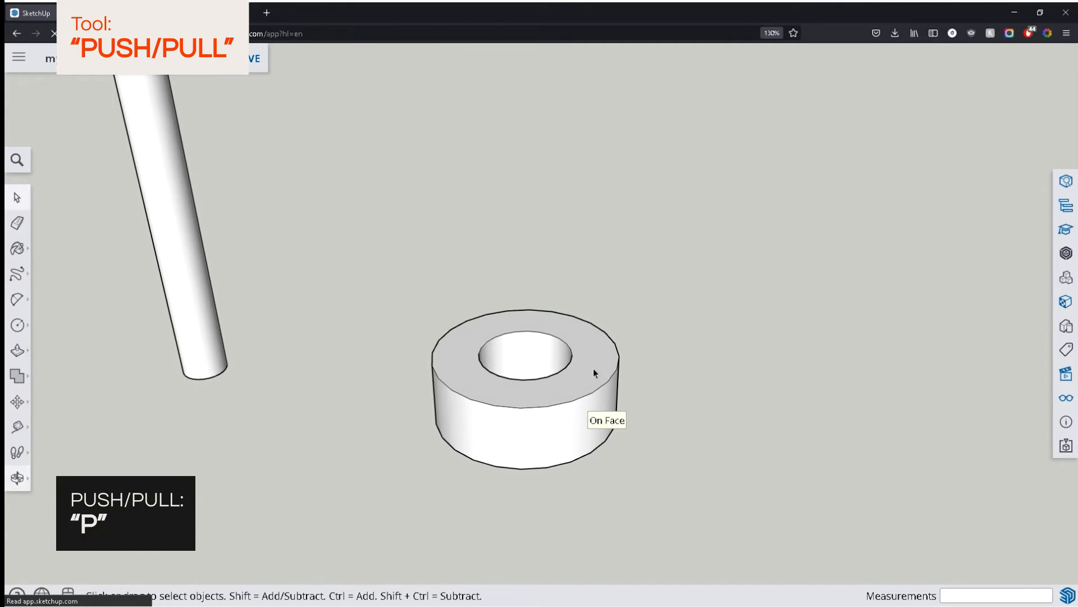
Select the ring's connected geometry and make it a component named ring-hub.
scroll(593, 368, down, 3)
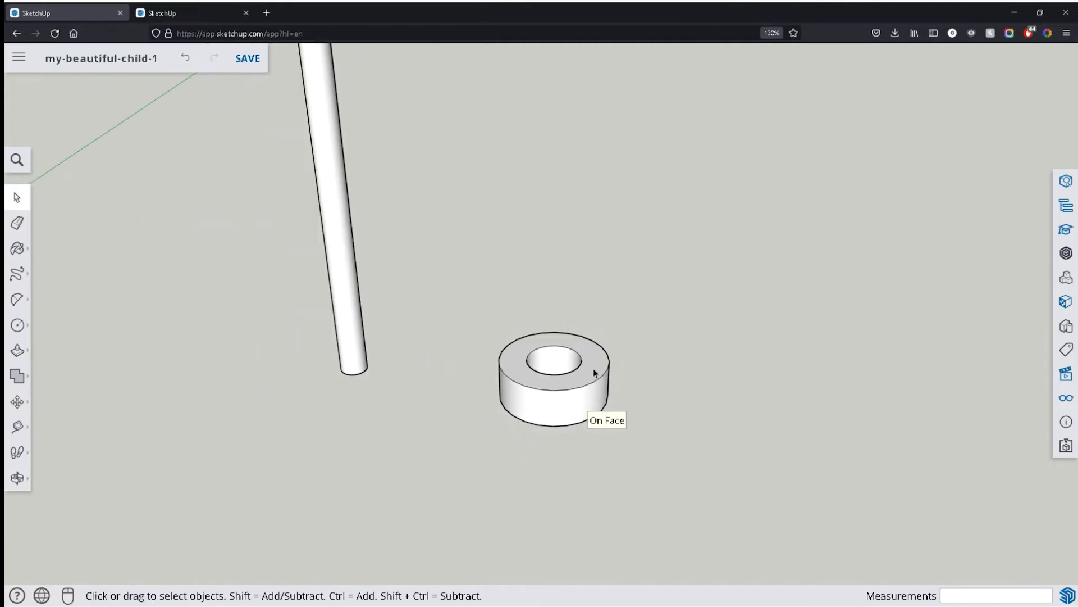
scroll(618, 370, down, 3)
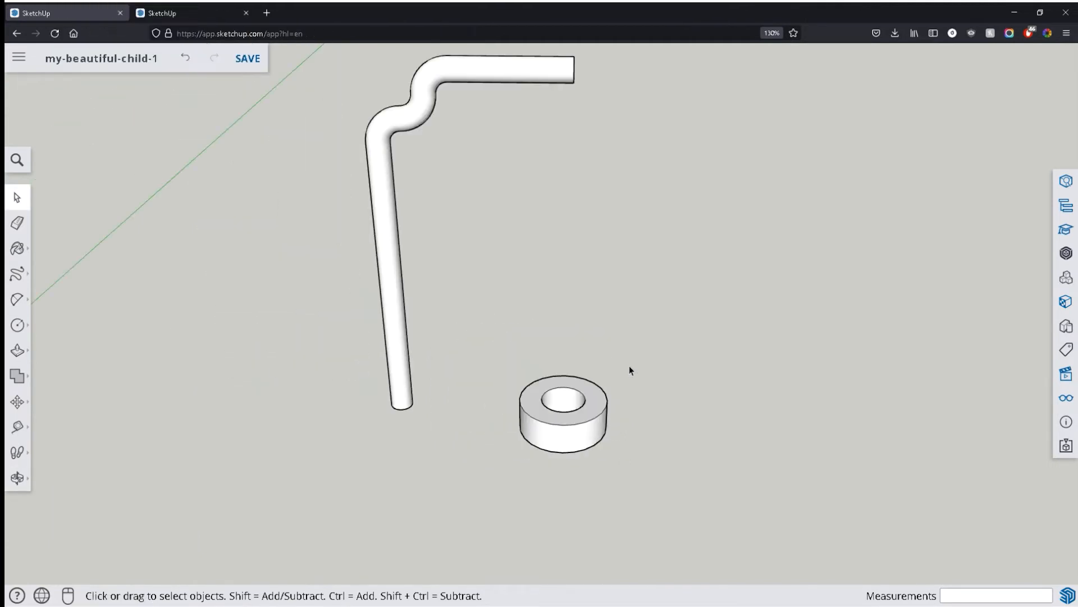
triple_click(582, 428)
right_click(583, 428)
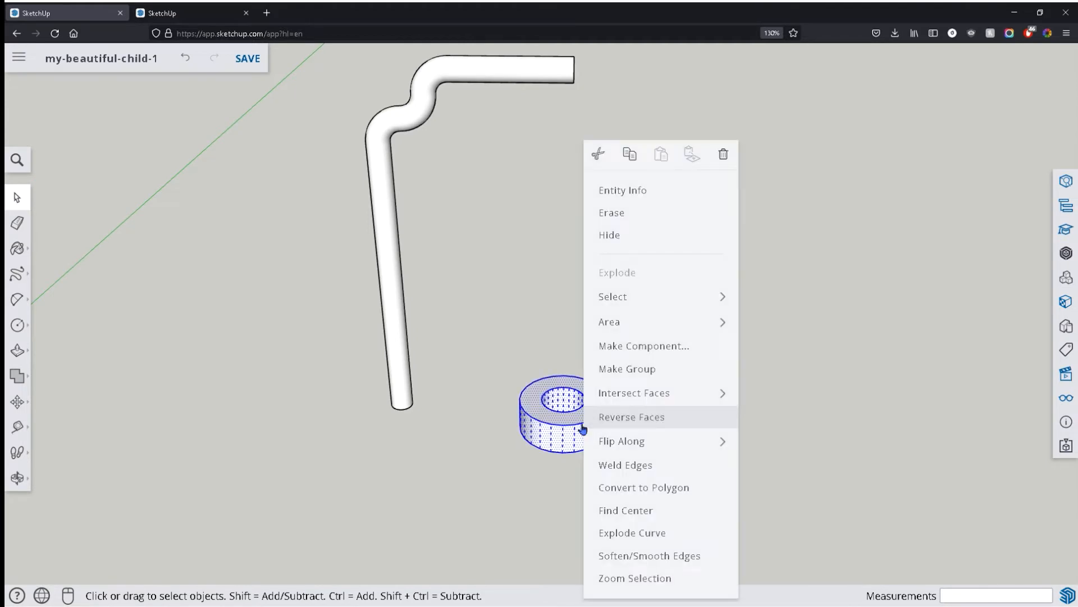
click(632, 346)
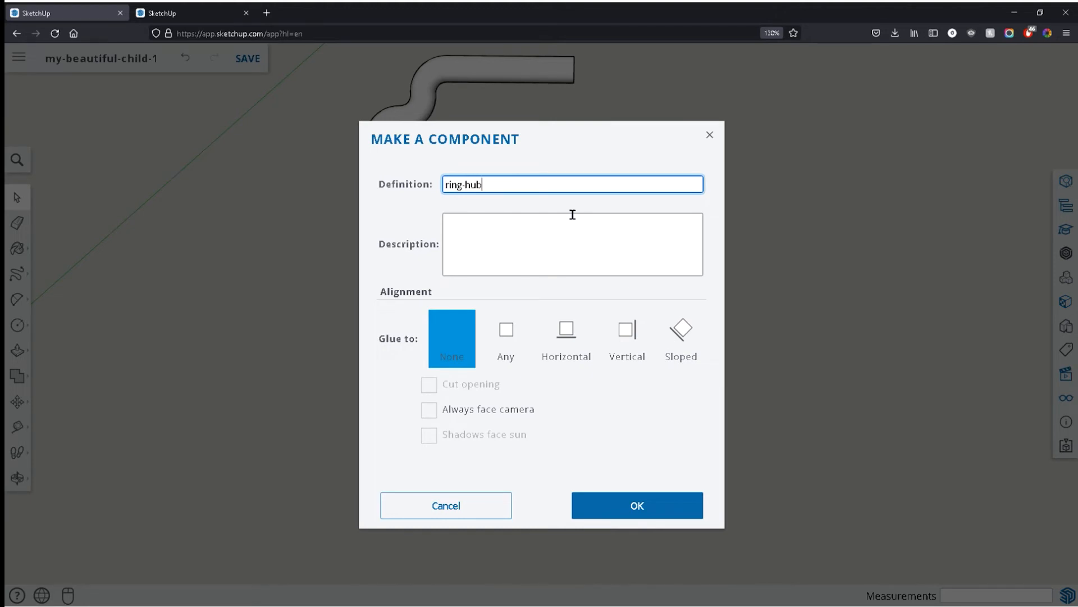
click(613, 495)
Select the bent tube's connected geometry and make it a component with chair as its definition name.
triple_click(387, 357)
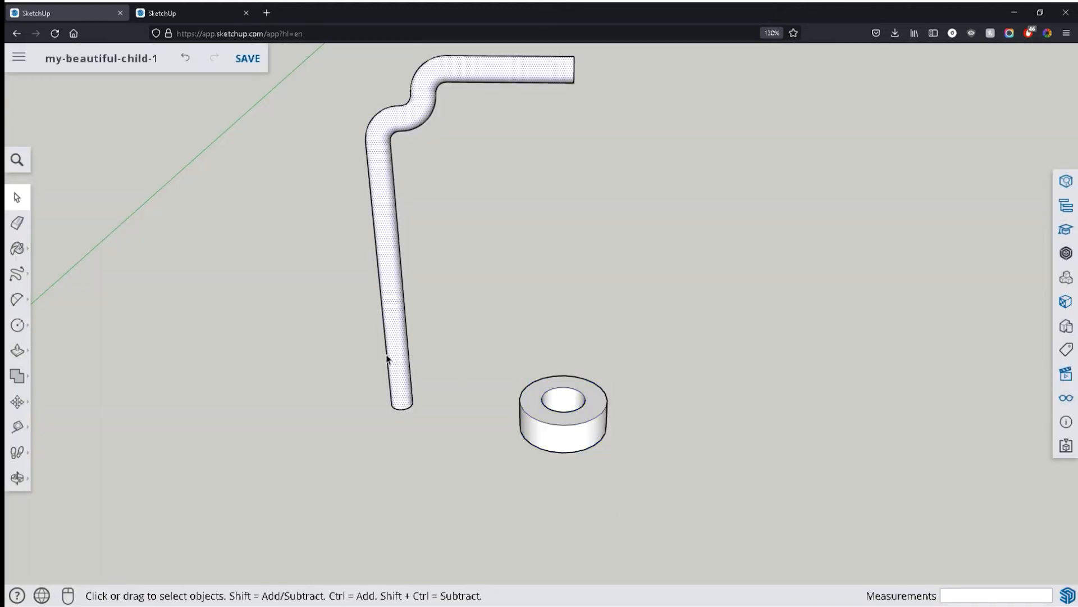
right_click(387, 358)
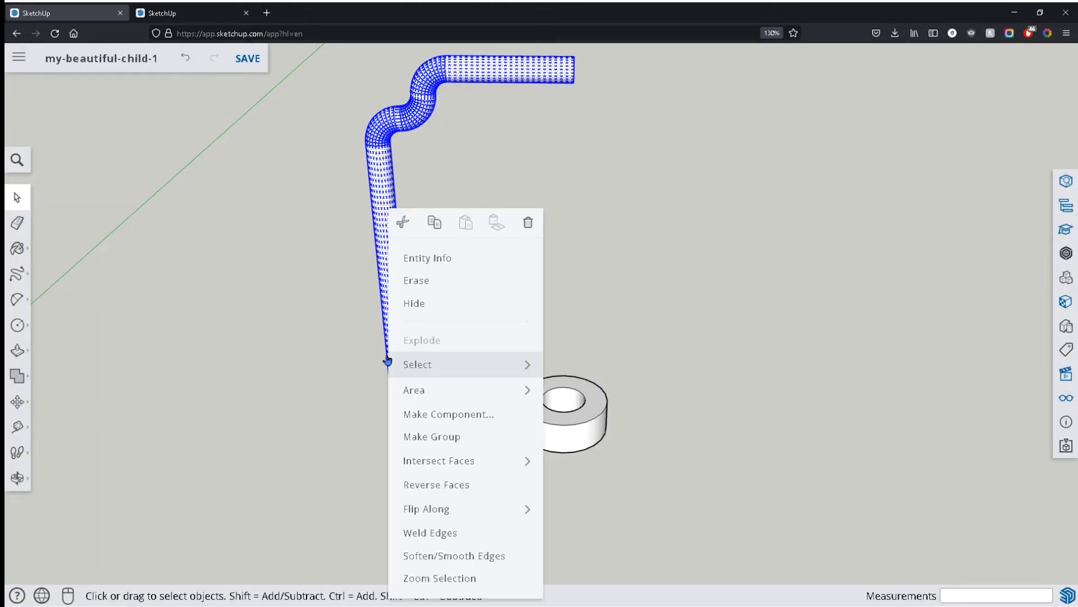
click(428, 418)
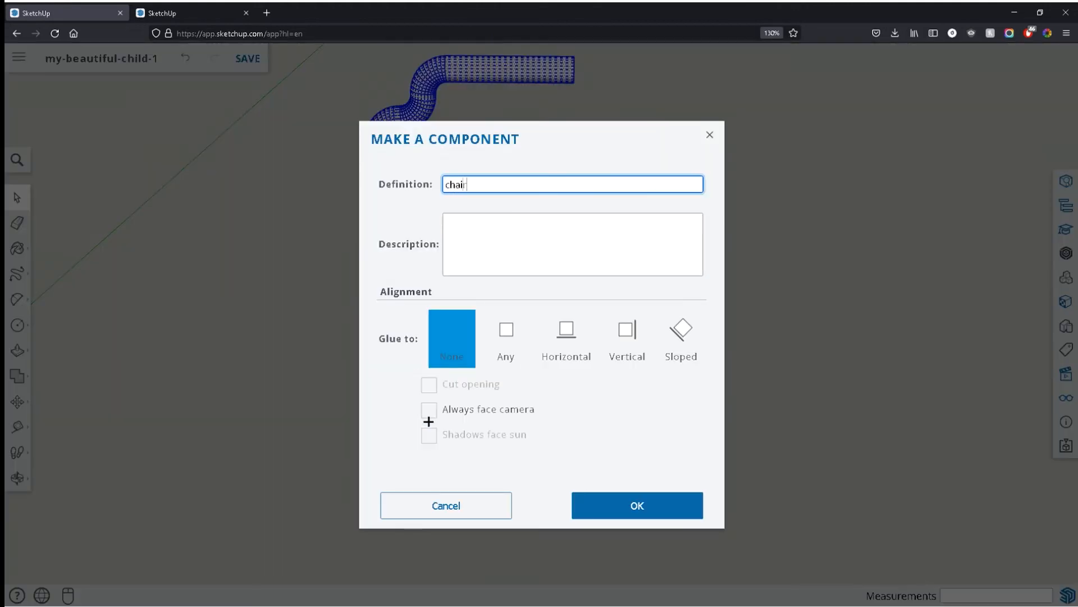
key(Return)
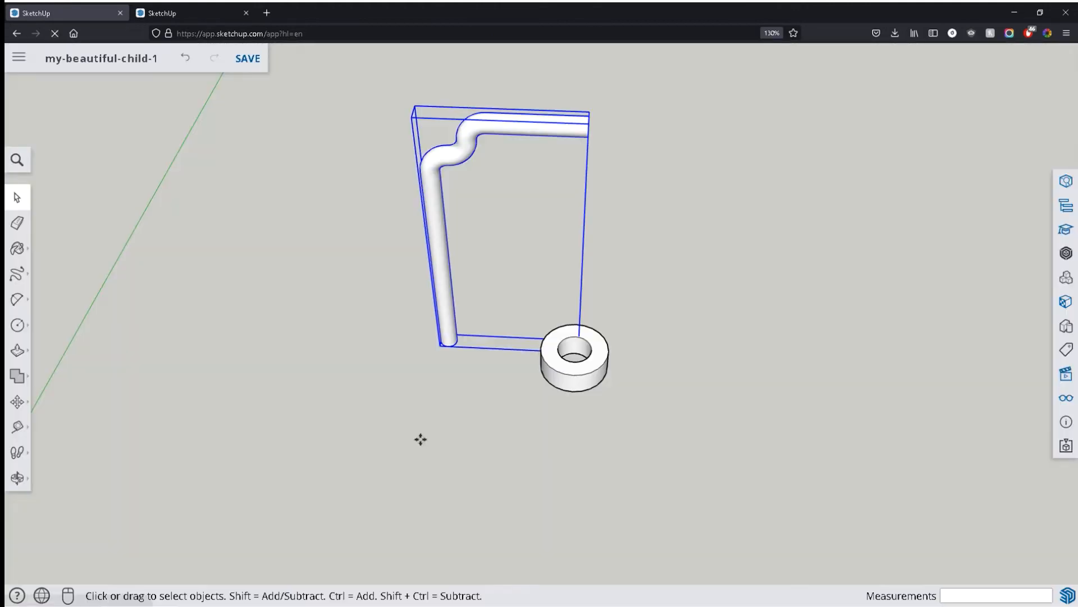
Copy the bent tube component and paste the copy in front of the original.
key(ctrl+c)
key(ctrl+v)
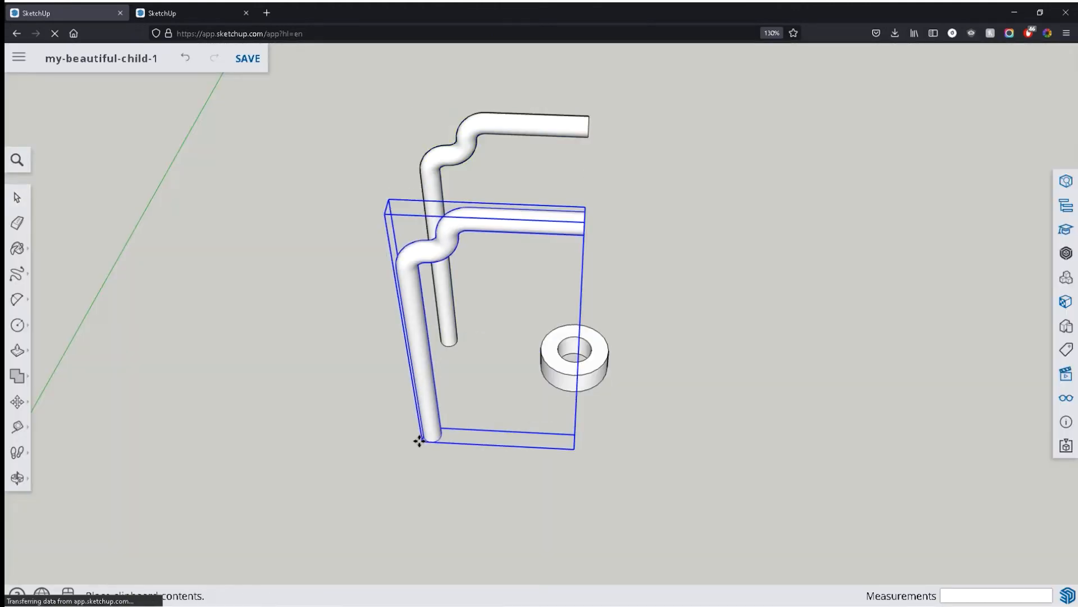
scroll(418, 440, up, 1)
click(415, 442)
key(space)
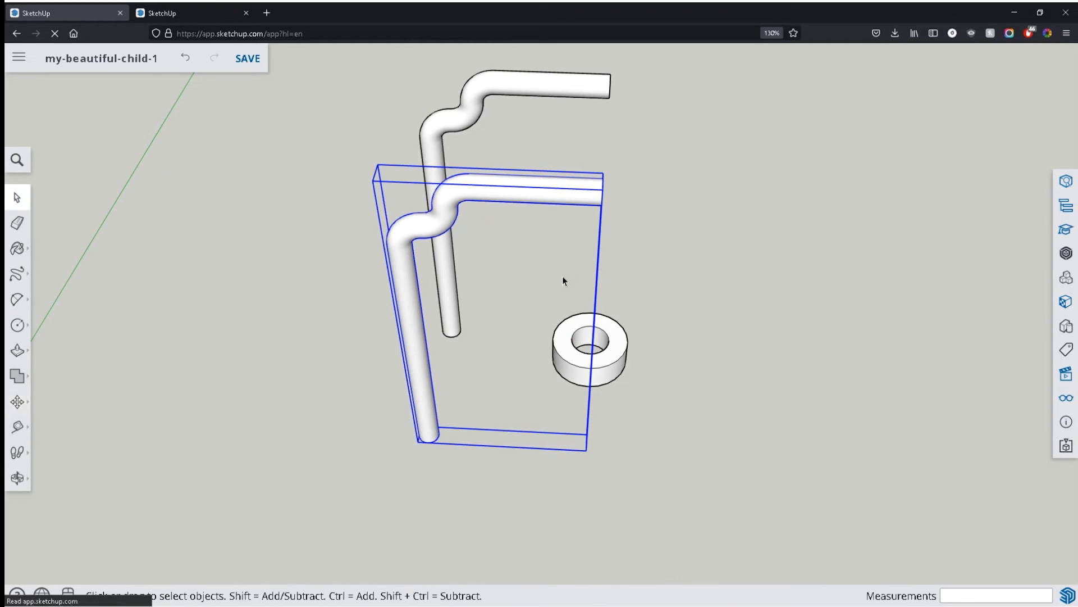
Try to Push/Pull the end face of the copied tube inside its component, and exit component editing.
middle_drag(561, 275, 554, 200)
triple_click(554, 201)
key(p)
click(579, 209)
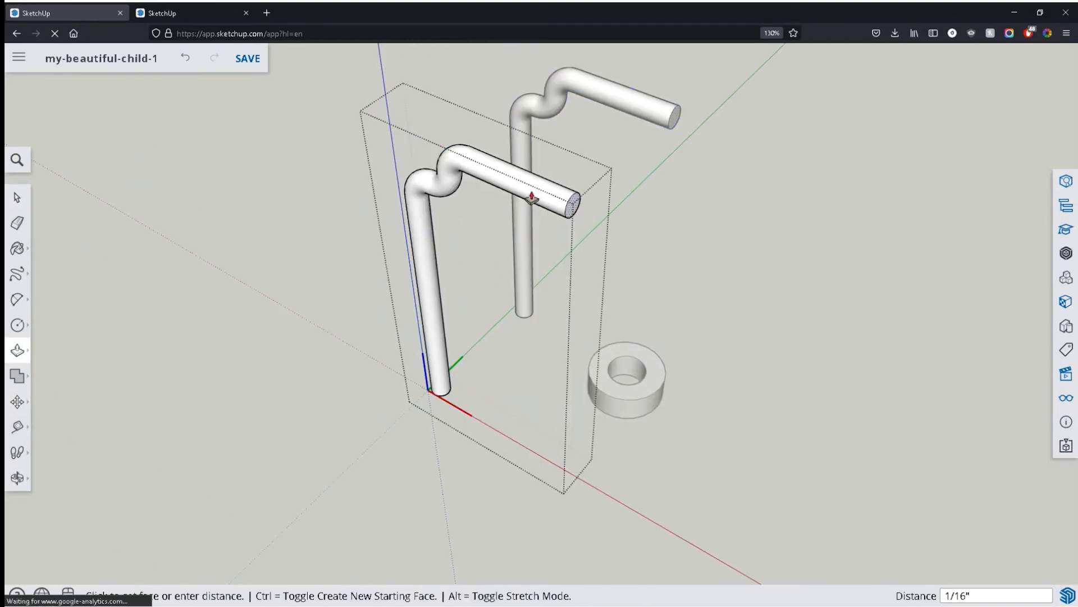
key(Escape)
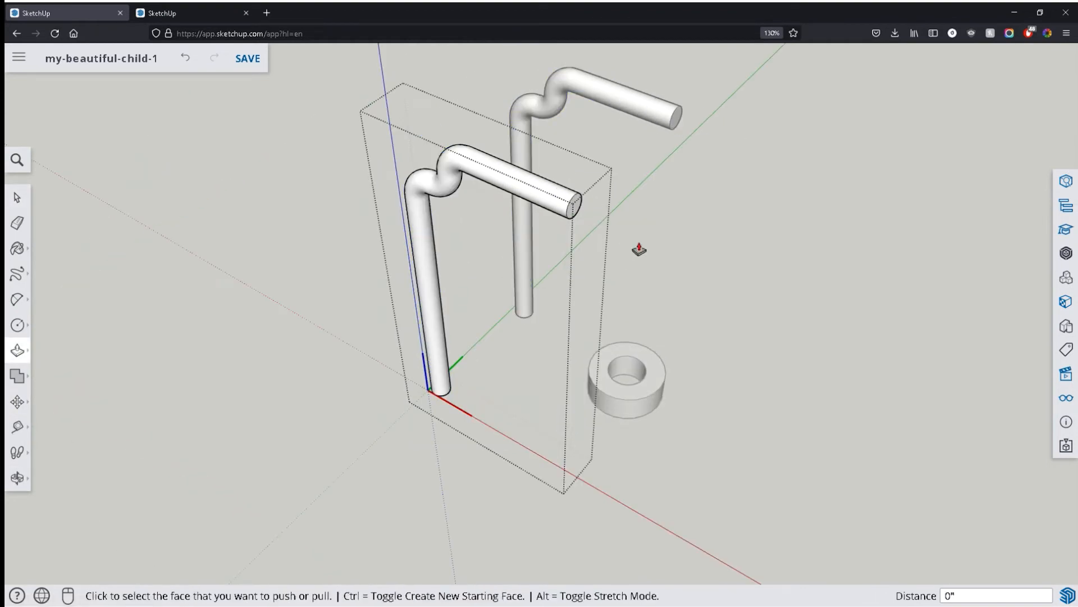
key(space)
key(Escape)
double_click(595, 366)
key(Escape)
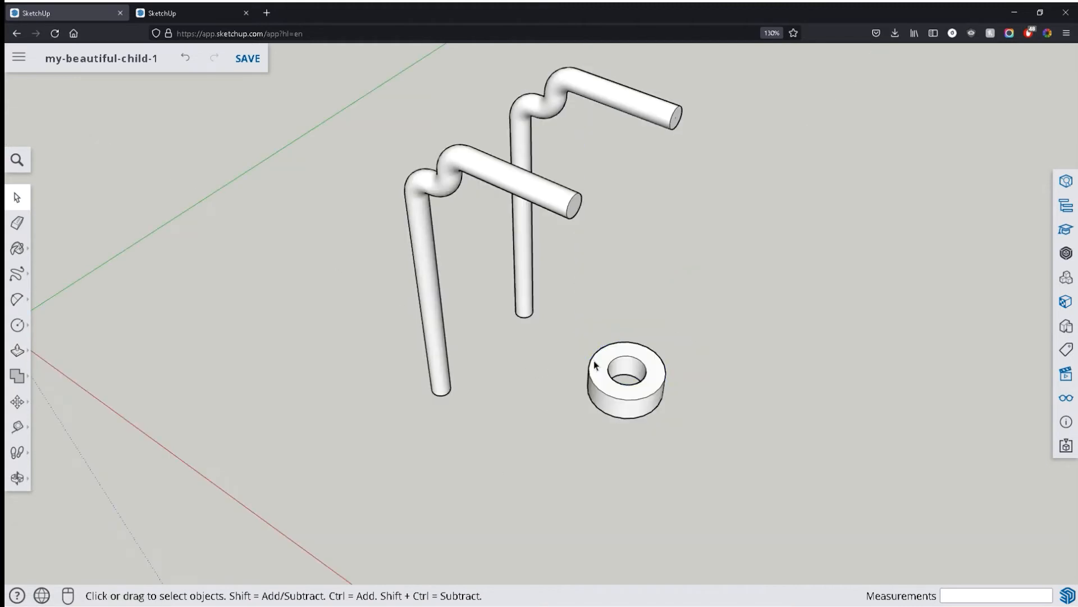
Delete the copied tube component in front of the original.
middle_drag(594, 365, 430, 391)
click(430, 391)
key(Delete)
Move the ring component by a point on its top outer edge to the rim of the tube's upper open end.
click(576, 352)
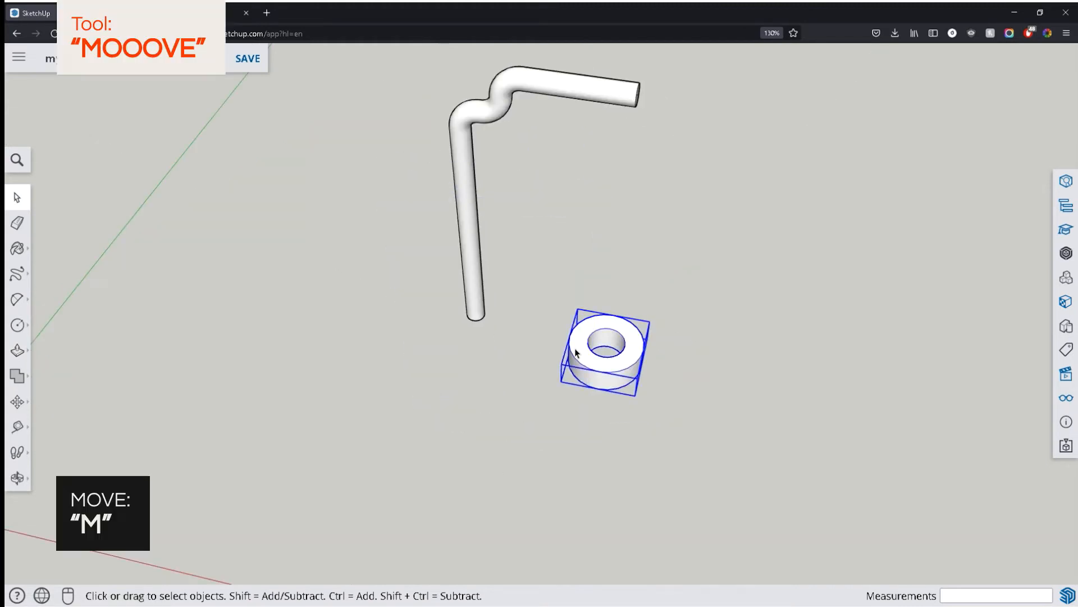
key(m)
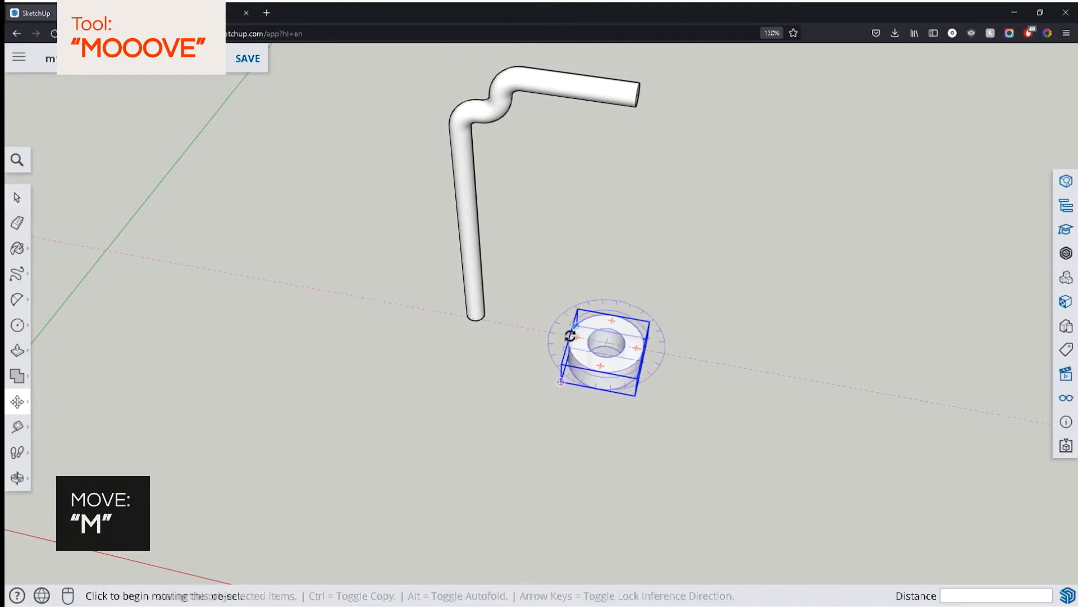
scroll(590, 342, up, 5)
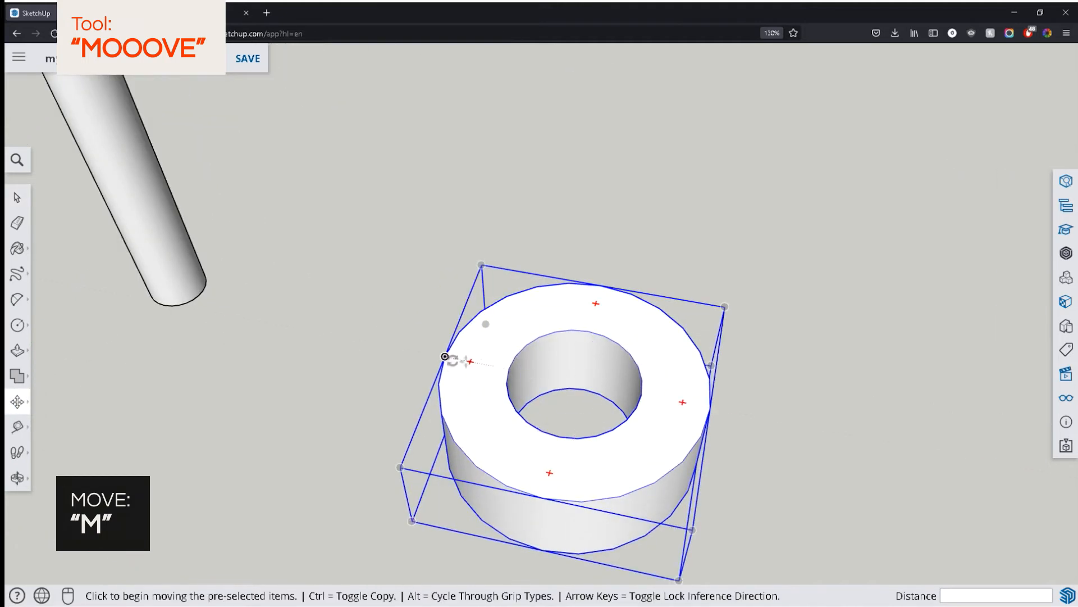
click(444, 355)
scroll(532, 285, down, 5)
middle_drag(549, 191, 518, 326)
scroll(513, 313, up, 10)
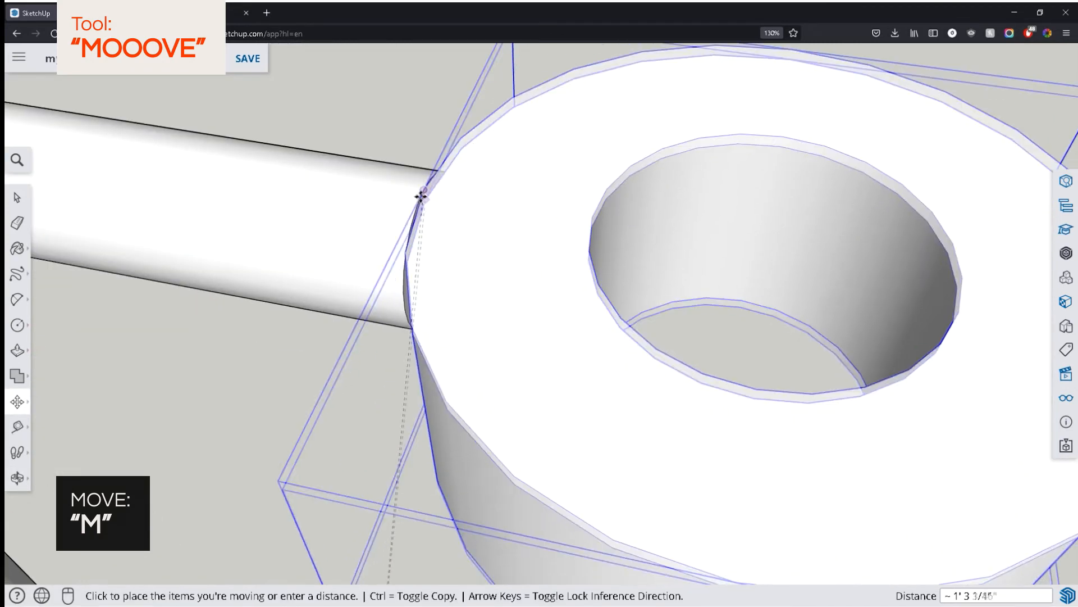
scroll(420, 194, down, 2)
click(421, 186)
Move the ring 1/4" up along the blue axis relative to the tube end.
scroll(444, 179, down, 5)
middle_drag(479, 173, 624, 343)
click(624, 343)
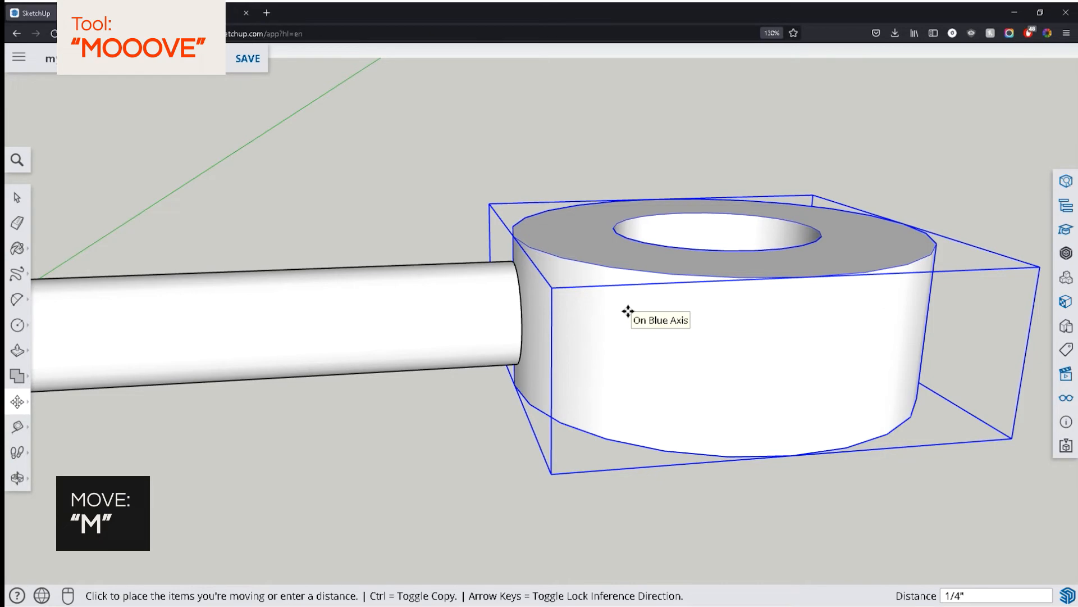
click(717, 357)
Move the ring 1/2" along the red axis toward the tube so that the two overlap.
middle_drag(716, 357, 833, 379)
click(833, 380)
text(1/)
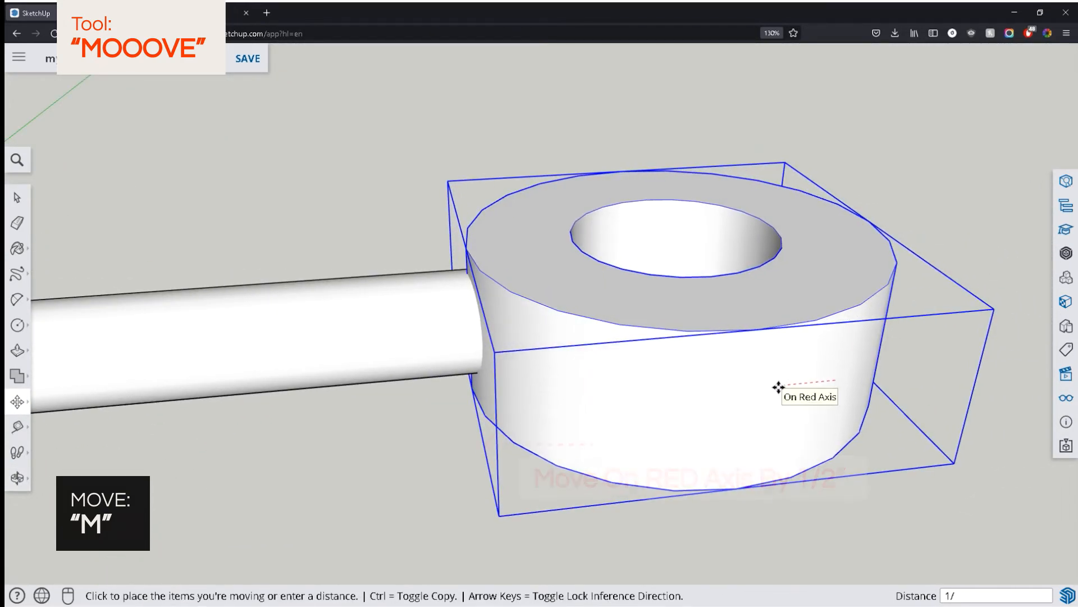
text(2")
key(Return)
key(space)
Copy the tube leg component about 3 3/16" along the green axis, in front of the original.
middle_drag(925, 194, 778, 270)
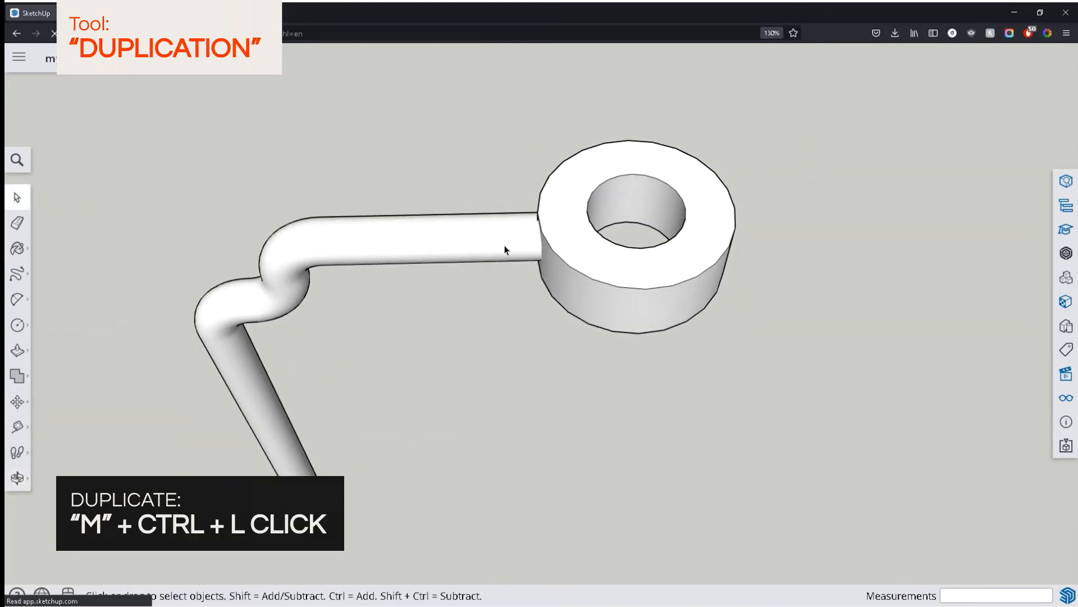
click(505, 249)
key(m)
middle_drag(529, 458, 522, 415)
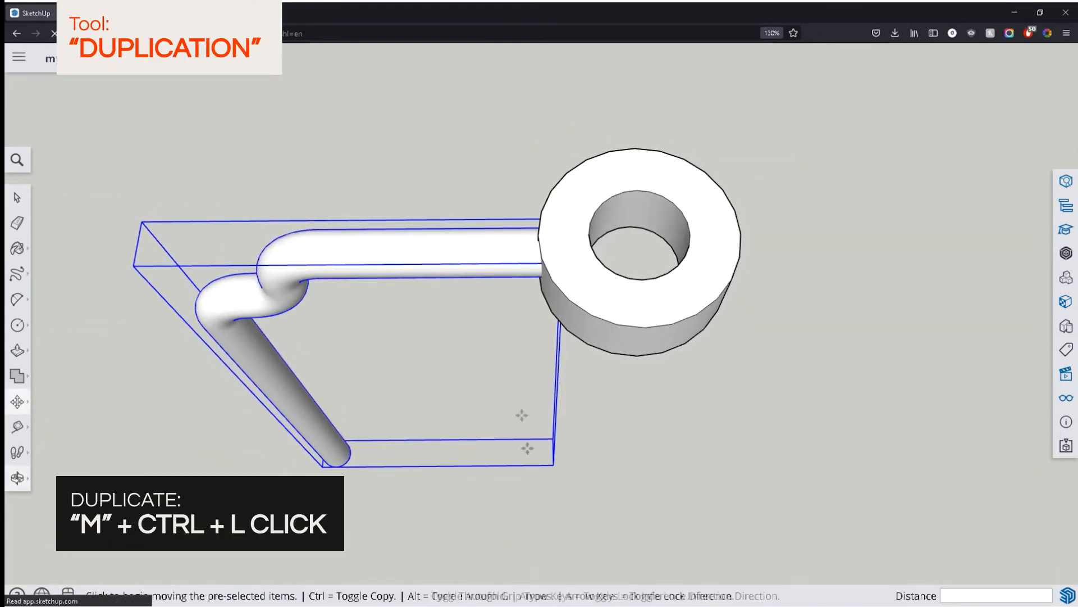
key(ctrl)
click(518, 410)
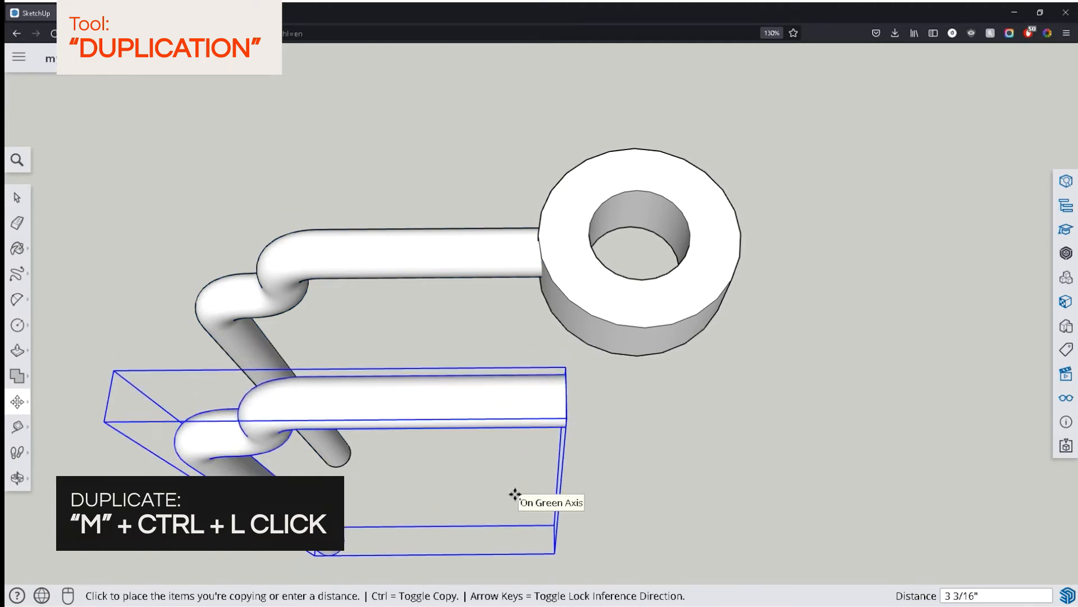
click(515, 494)
Make two more copies of the tube leg in a row along the green axis, the first about 3 1/16" away.
scroll(515, 494, down, 4)
shift+middle_drag(515, 494, 529, 430)
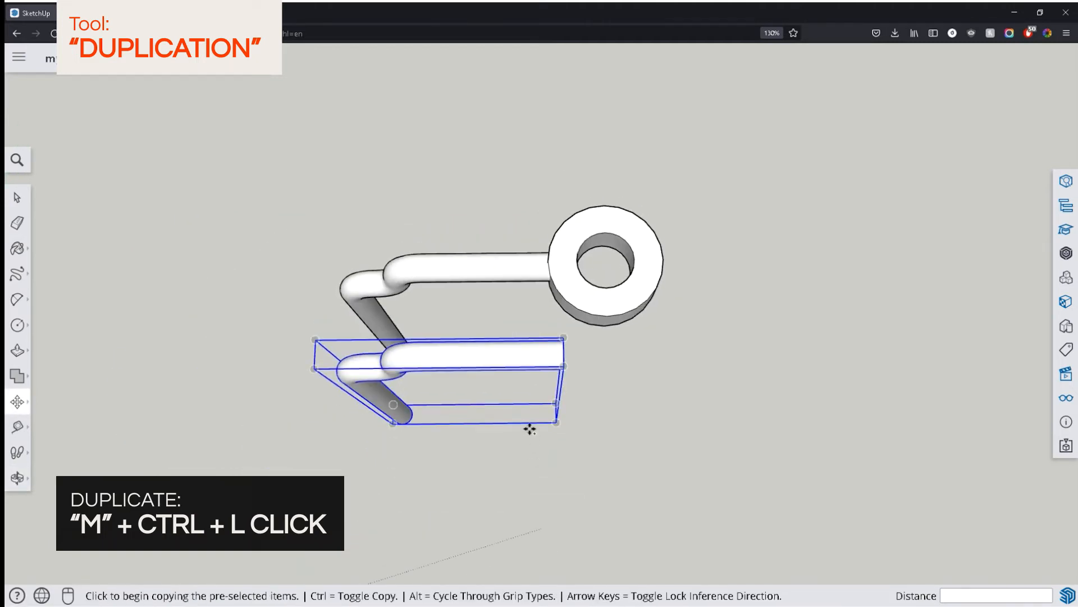
click(532, 461)
click(529, 509)
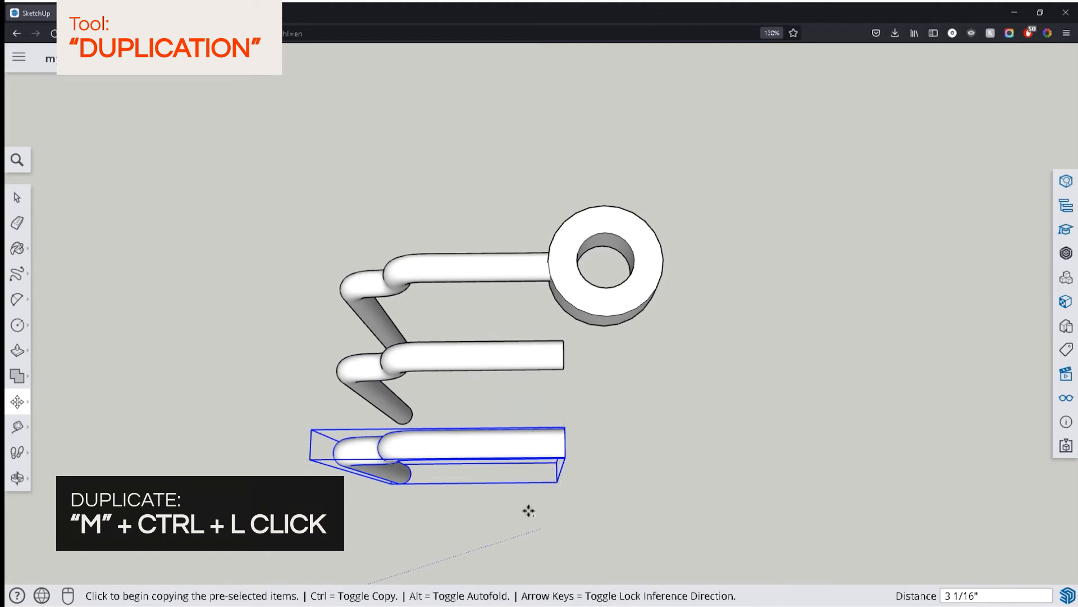
click(531, 555)
click(531, 560)
key(space)
click(655, 499)
middle_drag(655, 499, 544, 397)
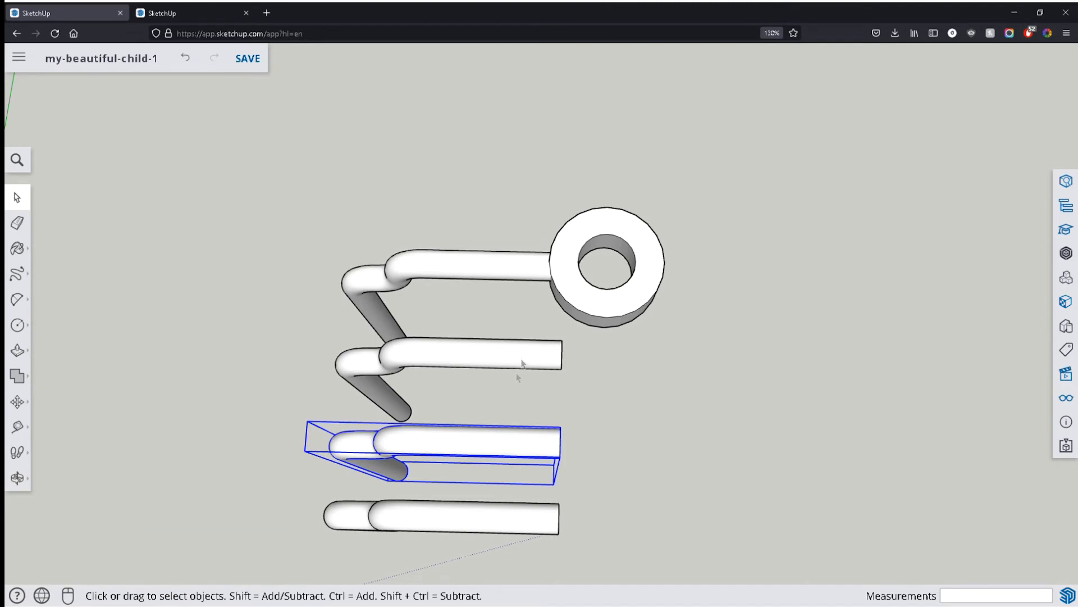
Rotate the first copied leg 90° in plan and the second copied leg in the opposite direction.
click(517, 376)
click(522, 356)
key(m)
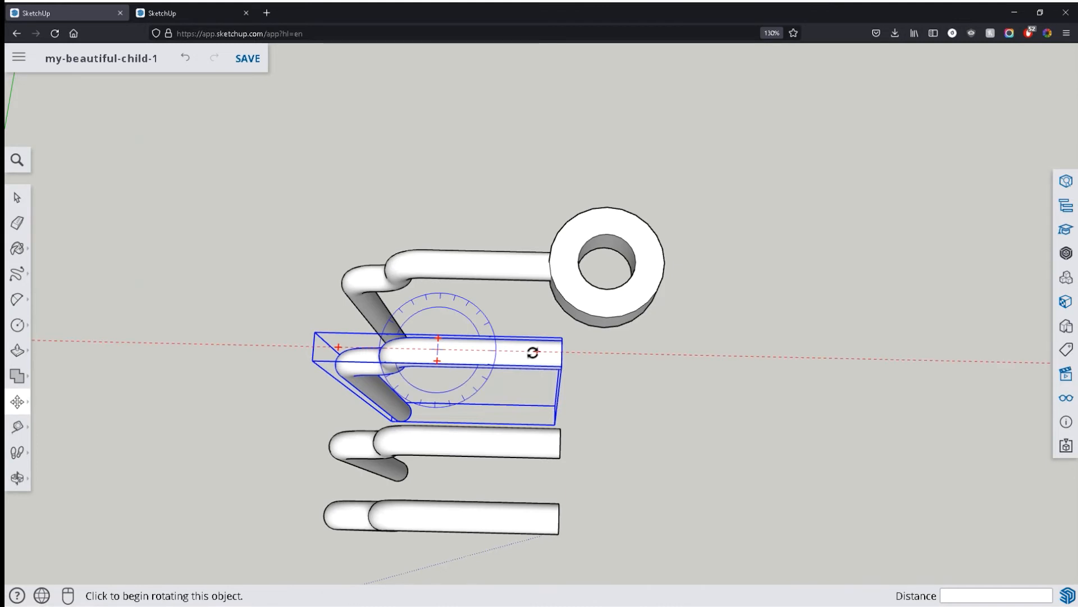
click(533, 352)
click(443, 189)
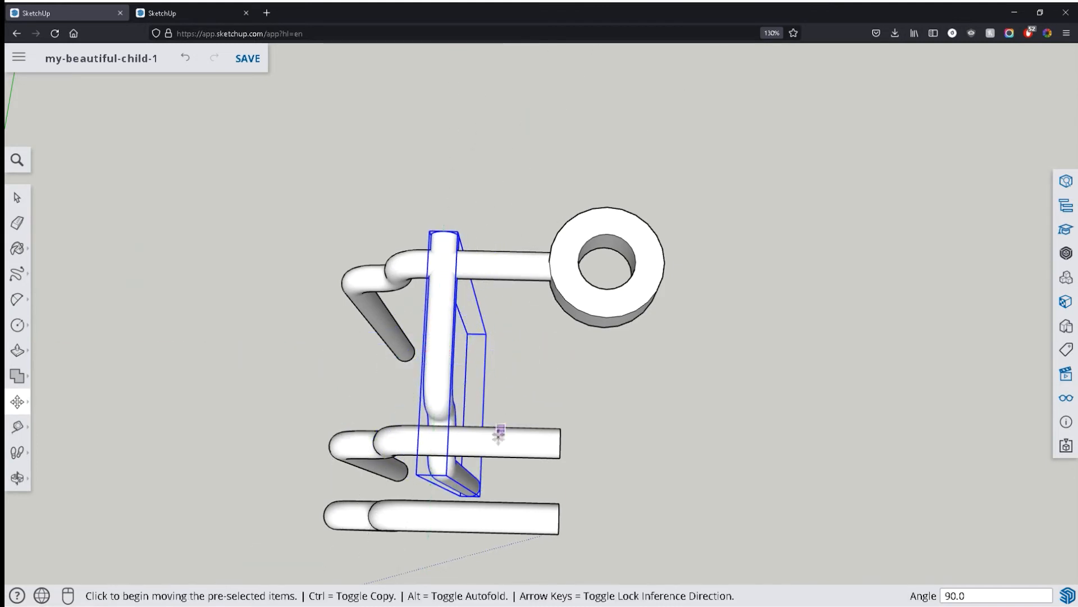
click(528, 441)
click(426, 565)
Turn the frontmost leg copy around to face the opposite way and move it along its length.
key(space)
click(496, 531)
key(m)
click(531, 517)
click(348, 516)
click(343, 517)
click(769, 528)
Move one of the rotated leg copies roughly into place beside the ring.
scroll(657, 471, down, 3)
middle_drag(657, 472, 539, 419)
key(space)
click(508, 391)
key(m)
click(510, 386)
click(583, 442)
Position the remaining rotated leg copies roughly around the other sides of the ring.
key(space)
click(674, 509)
key(m)
click(674, 512)
click(659, 390)
key(space)
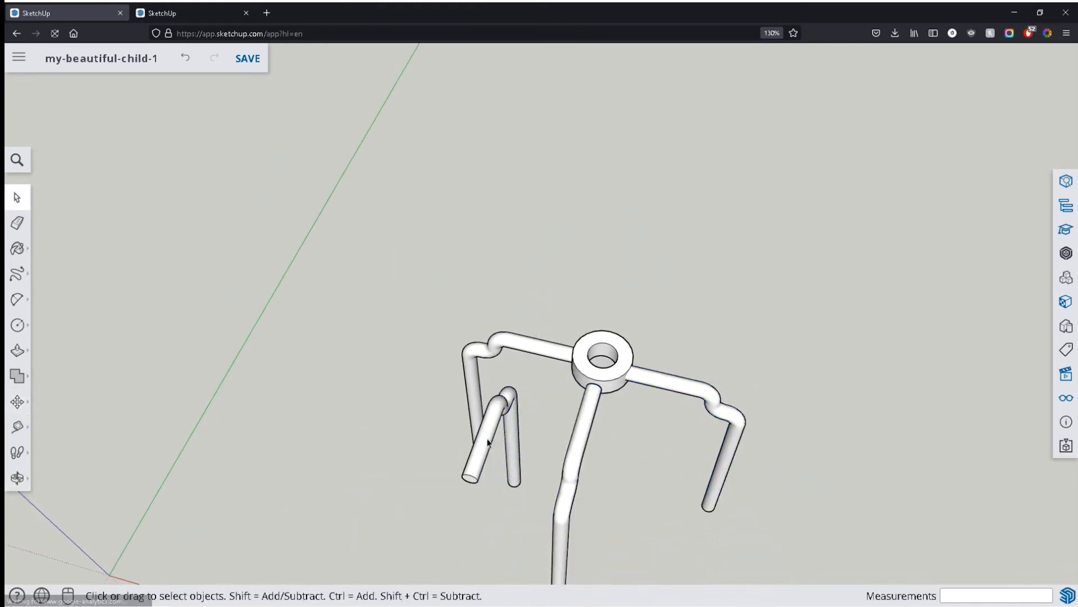
click(489, 444)
scroll(578, 400, up, 10)
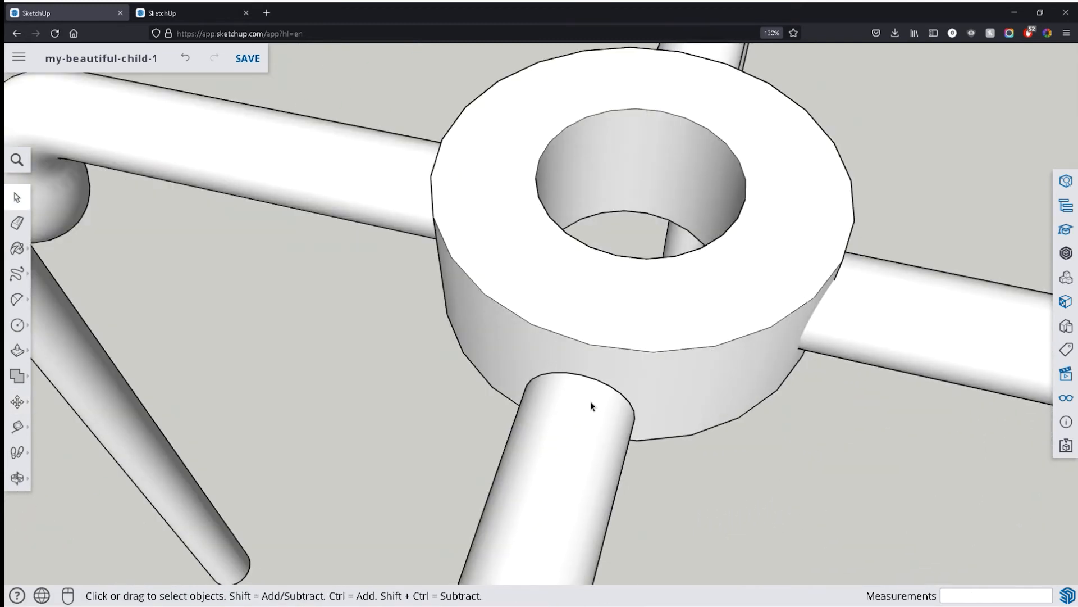
Move the front leg by the topmost point of its end rim to the nearest point on the ring's top outer edge.
click(591, 401)
middle_drag(591, 401, 662, 243)
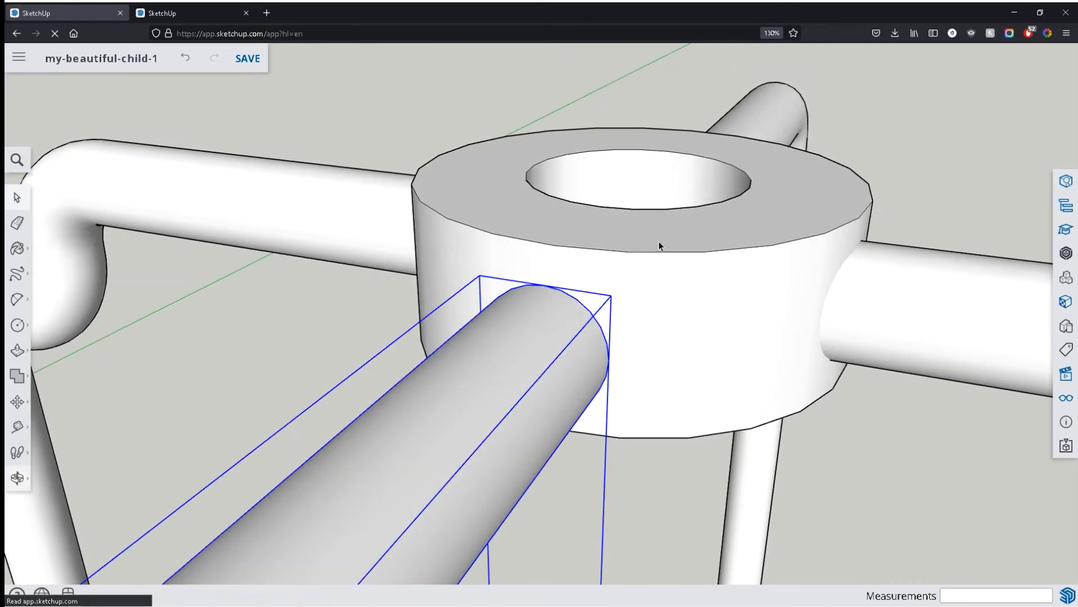
scroll(601, 271, up, 3)
scroll(506, 305, up, 6)
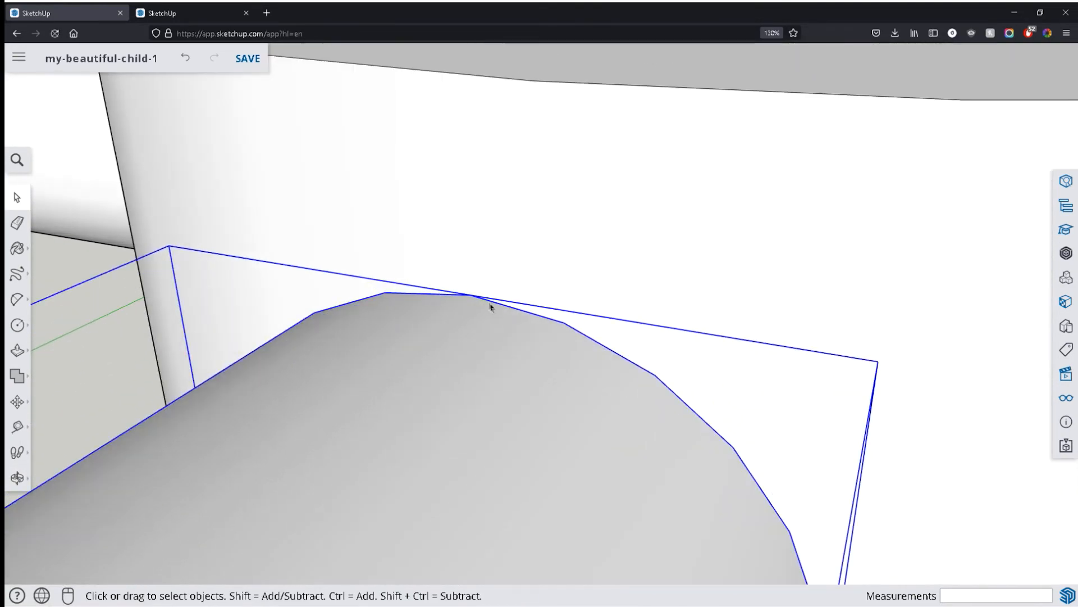
key(m)
click(473, 297)
scroll(472, 298, down, 3)
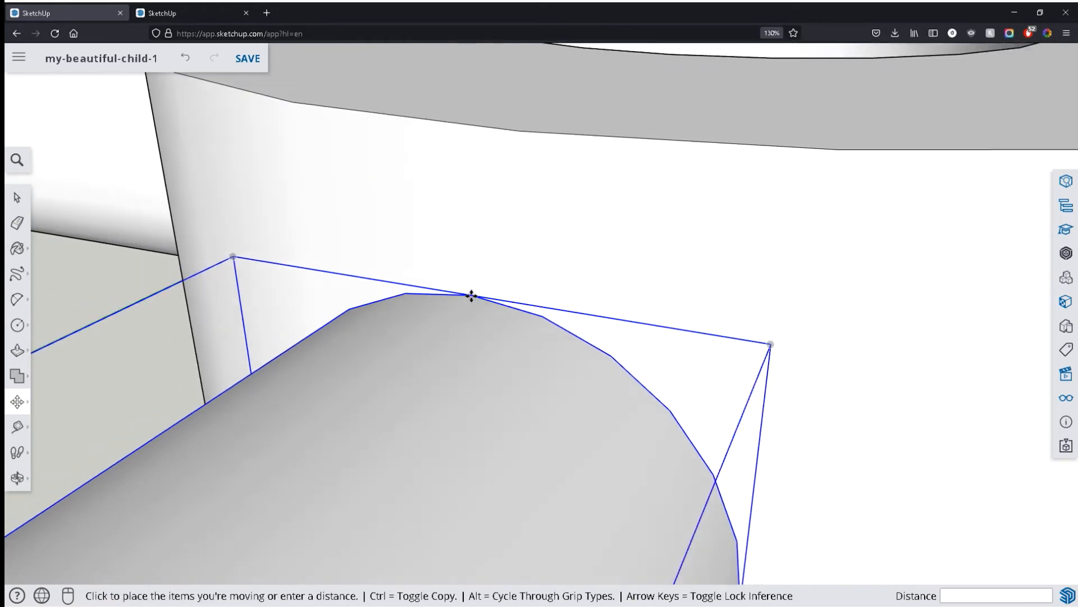
scroll(474, 286, down, 3)
middle_drag(481, 265, 618, 464)
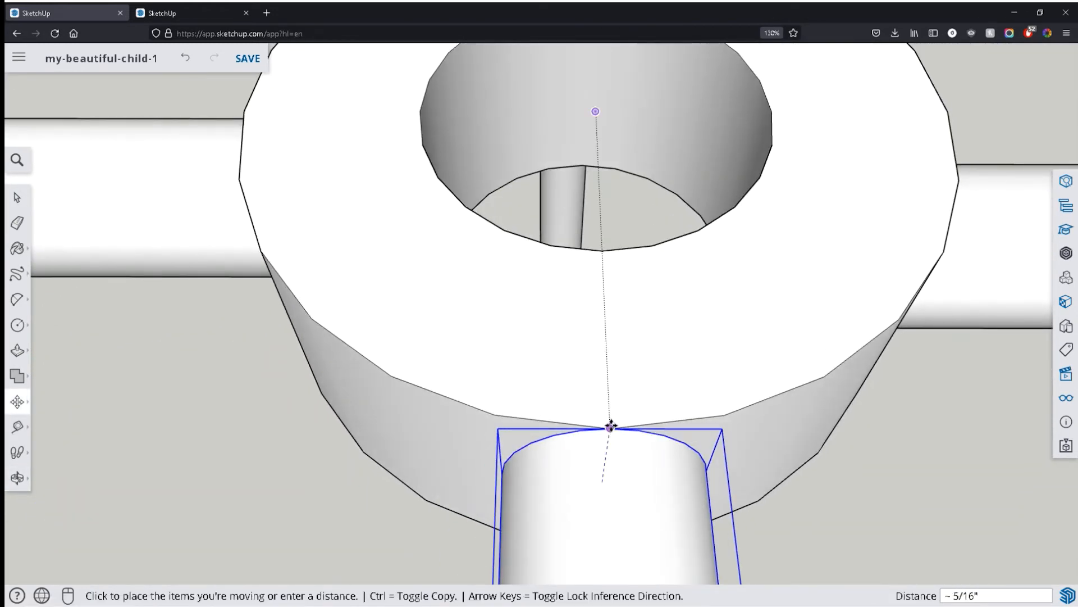
click(611, 425)
Snap the next leg around the ring by its end rim's top point to the ring's top outer edge.
scroll(668, 420, down, 3)
middle_drag(730, 396, 531, 314)
key(space)
click(703, 349)
scroll(703, 349, up, 1)
middle_drag(704, 350, 427, 387)
key(m)
click(388, 388)
click(393, 450)
scroll(393, 438, up, 3)
click(410, 457)
click(382, 268)
Attach the last copied leg by the top of its end rim to the ring's top outer edge.
scroll(629, 348, down, 4)
middle_drag(597, 346, 497, 395)
key(space)
click(673, 331)
middle_drag(674, 331, 450, 402)
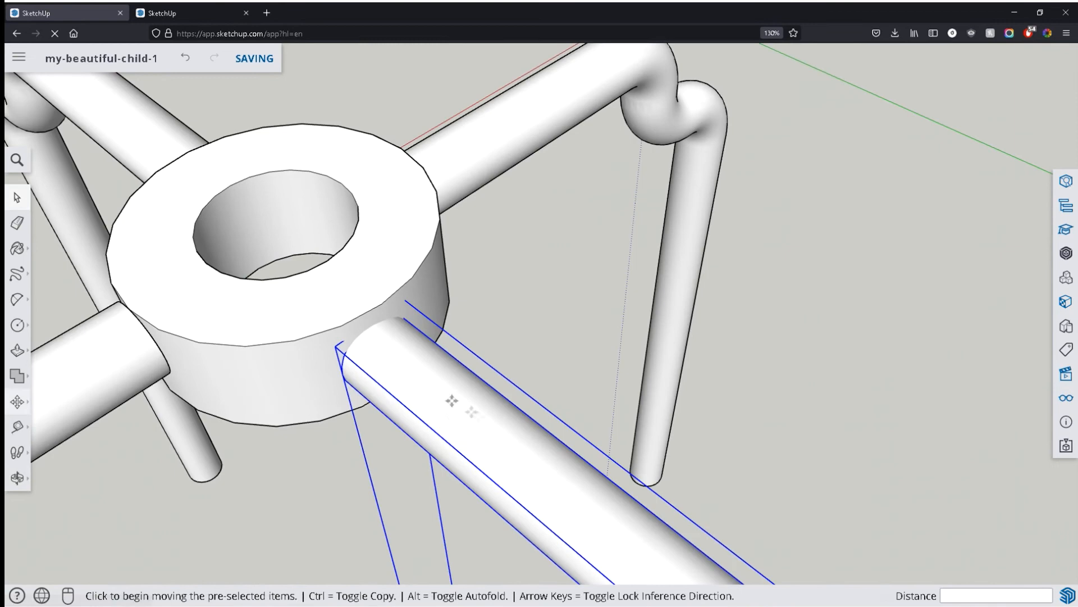
key(m)
click(450, 402)
scroll(439, 359, up, 4)
scroll(439, 359, down, 4)
click(433, 351)
click(331, 337)
Select the three copied legs together and move them 1/4" down along the blue axis.
scroll(327, 344, down, 5)
middle_drag(327, 344, 364, 368)
scroll(415, 350, up, 2)
scroll(415, 350, up, 1)
key(space)
shift+click(374, 349)
shift+click(328, 288)
scroll(598, 362, down, 3)
middle_drag(584, 217, 152, 166)
middle_drag(499, 268, 511, 242)
key(m)
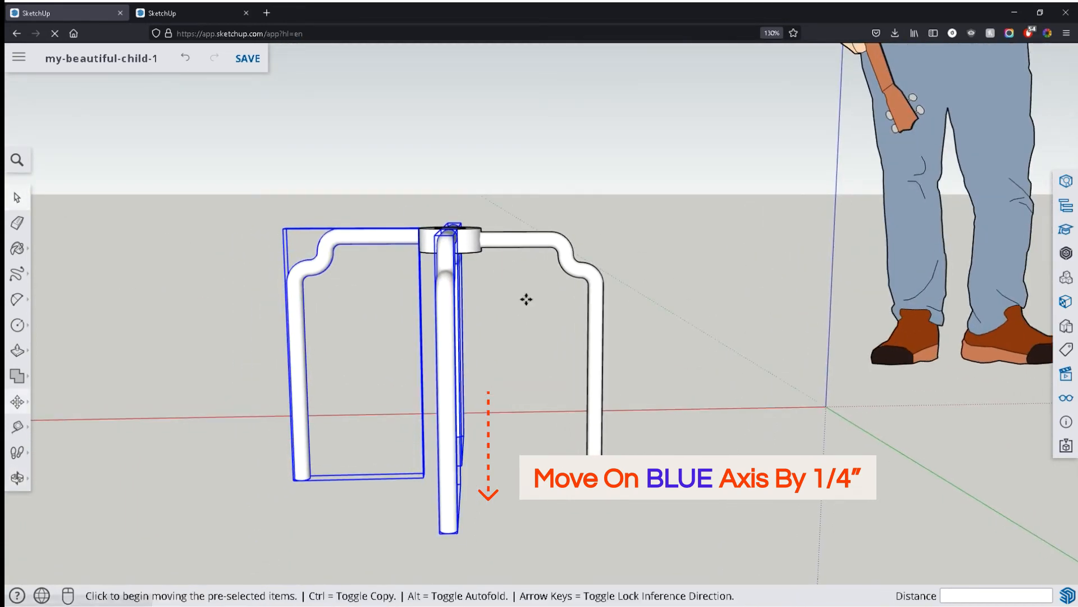
click(520, 268)
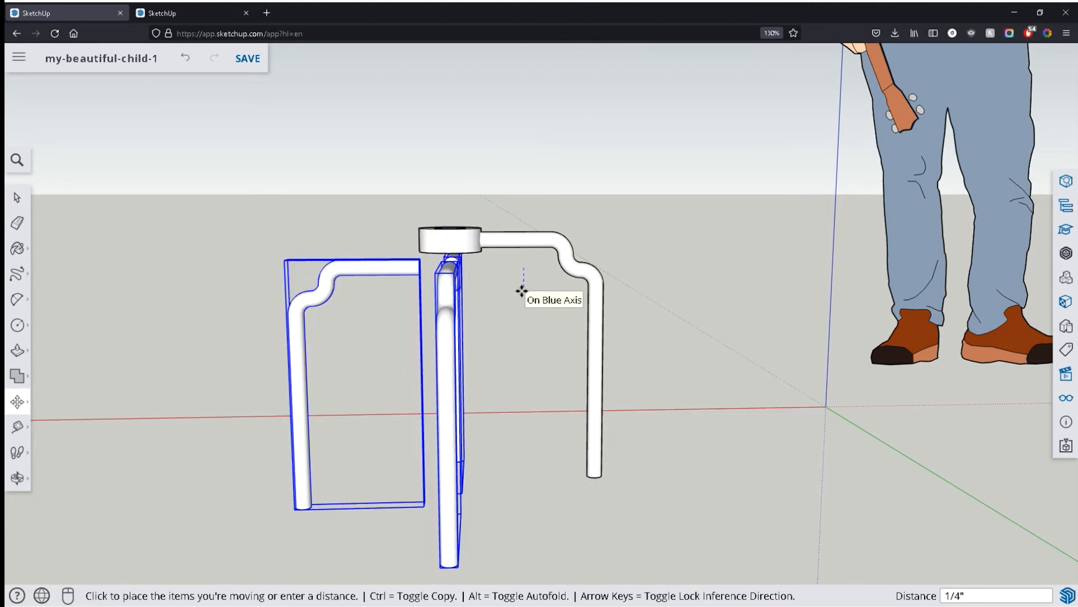
click(520, 291)
Move the copied leg opposite the original along the red axis so that its end overlaps the ring.
middle_drag(520, 292, 594, 529)
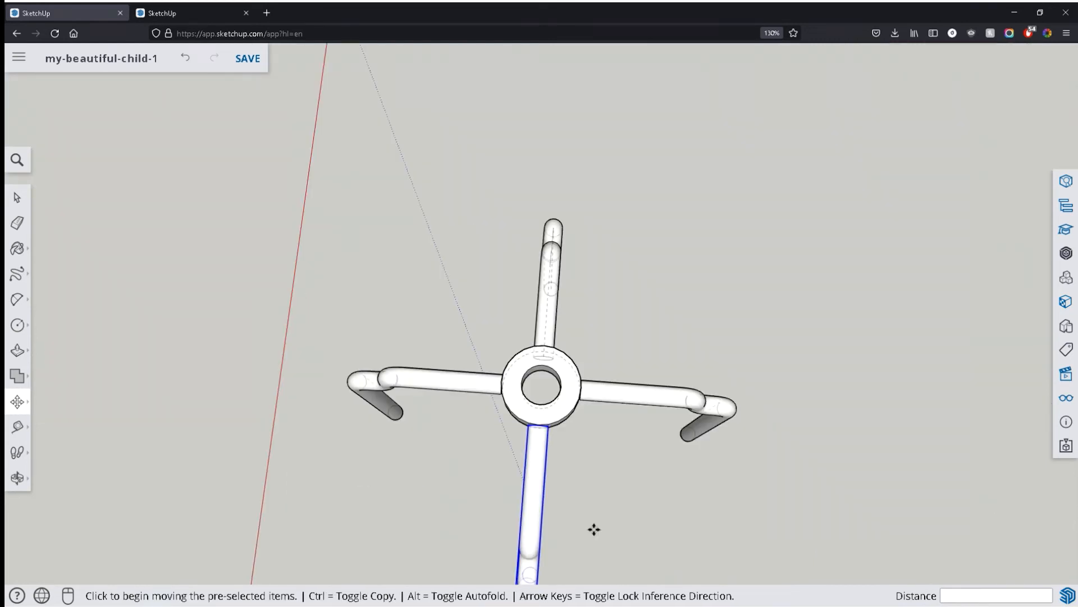
click(594, 529)
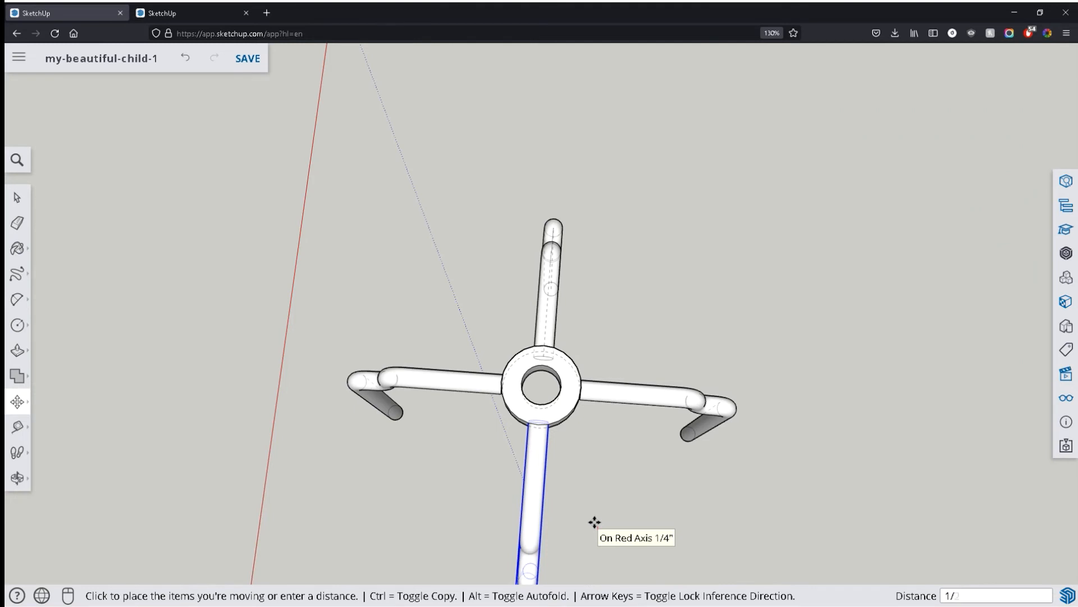
key(space)
Move the two side legs 1/2" inward along the green axis so that their ends overlap the ring.
click(665, 404)
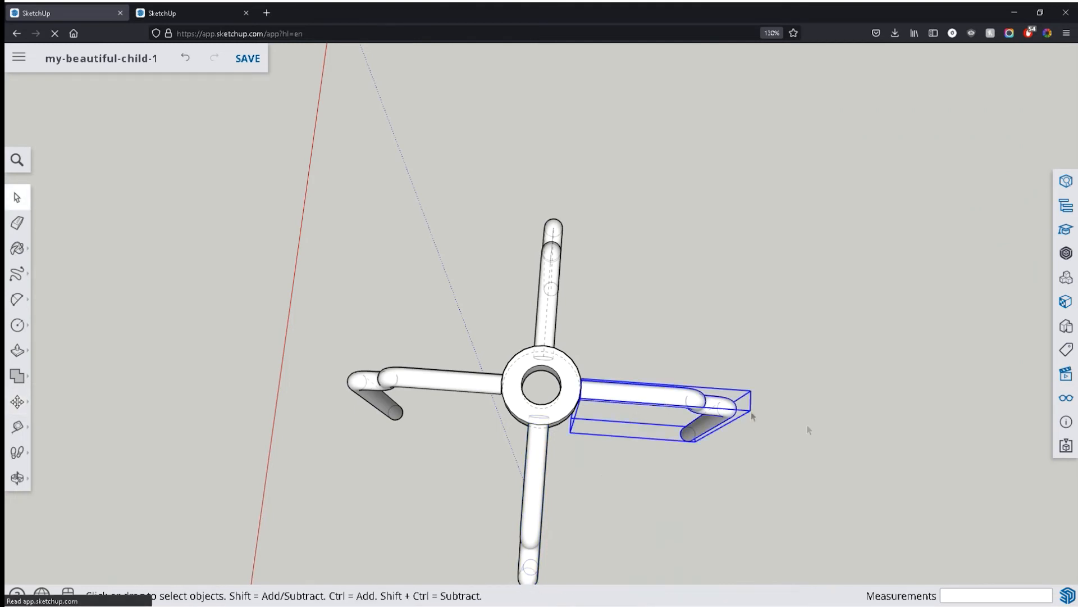
key(m)
click(862, 429)
text(1/2)
key(Return)
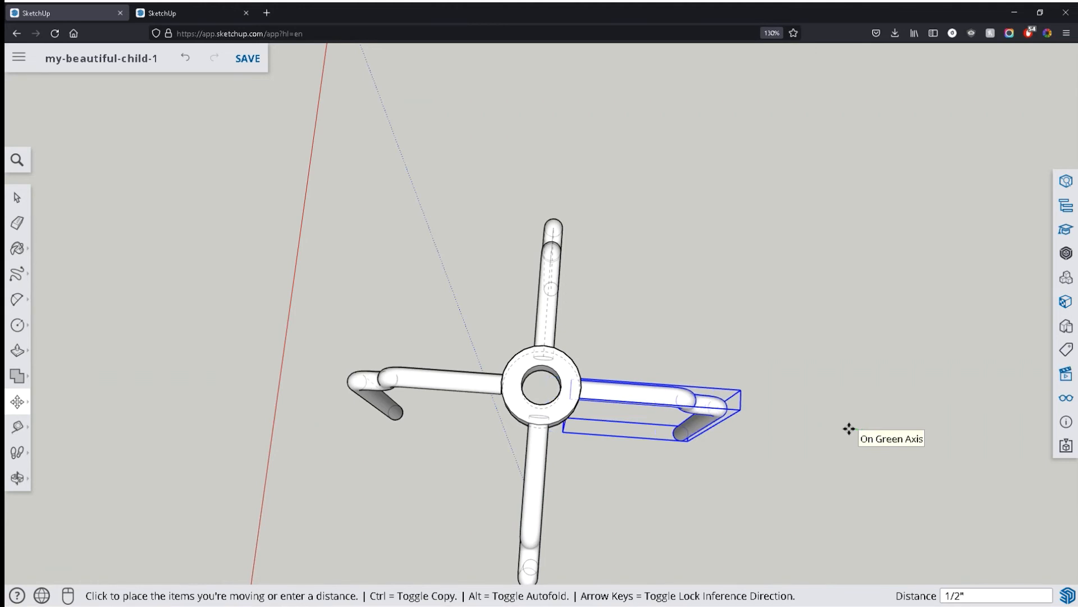
click(361, 398)
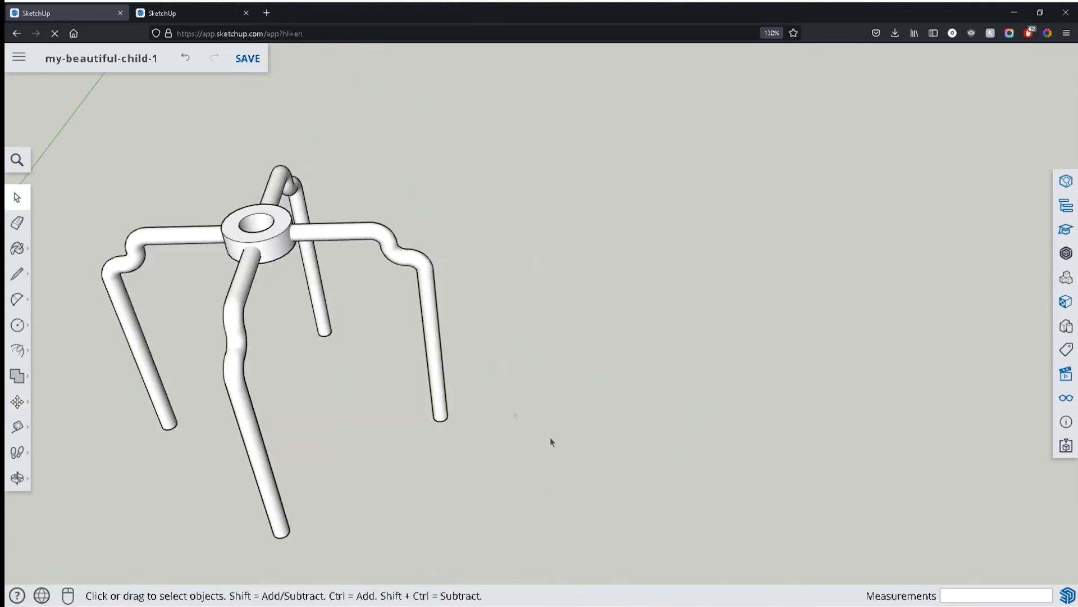
Draw a circle with a 6" radius on the ground beside the leg assembly.
key(c)
click(555, 441)
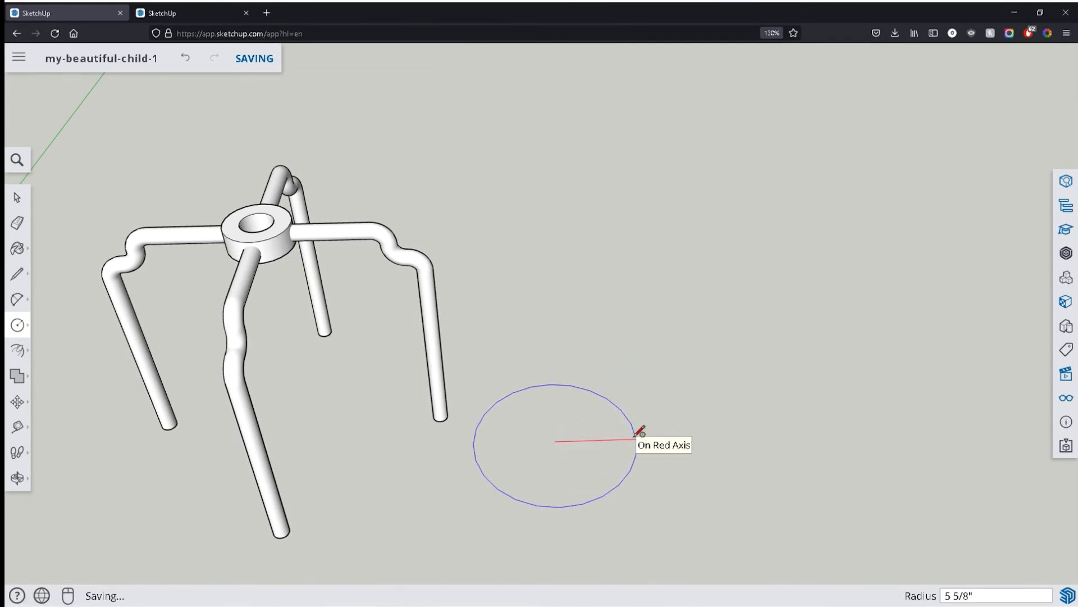
click(640, 432)
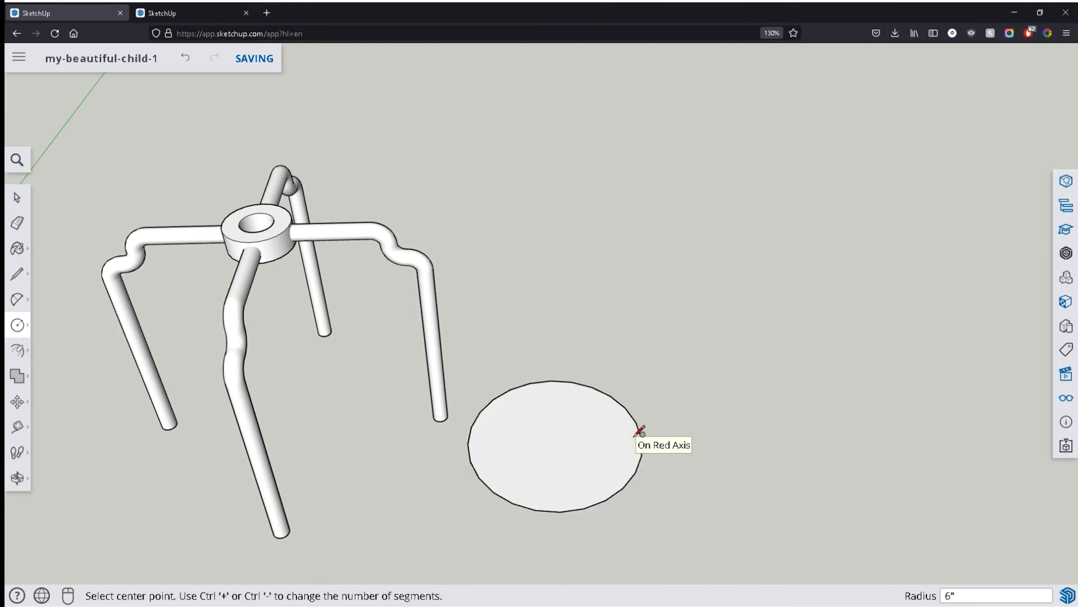
Push/Pull the circle's face upward into a thick round seat disc.
scroll(640, 428, up, 5)
shift+middle_drag(626, 414, 663, 239)
key(space)
click(645, 339)
key(p)
click(643, 305)
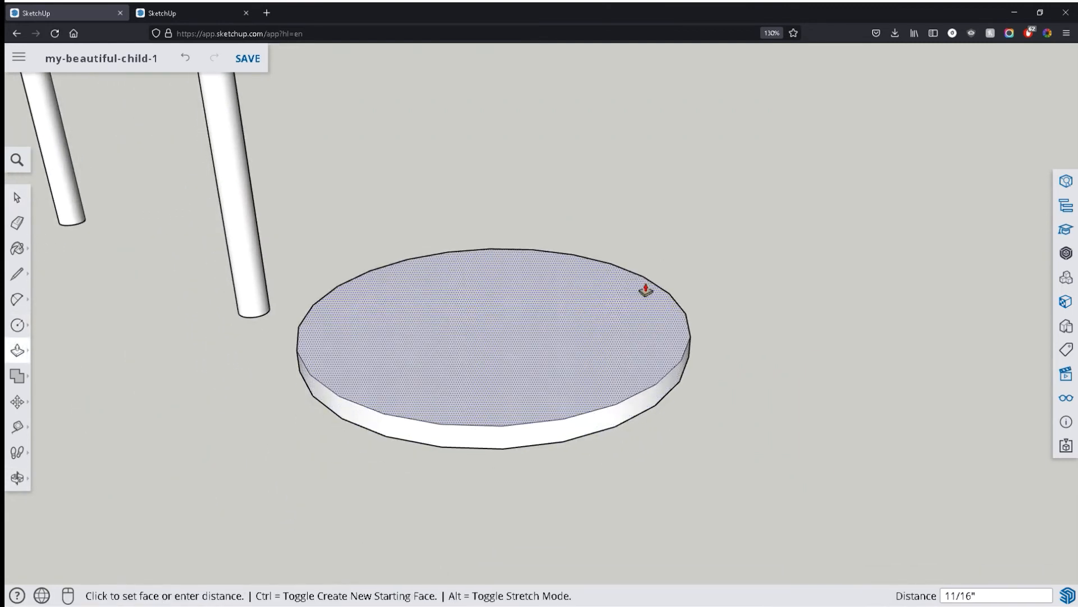
key(Return)
Offset the disc's top face inward by 1/4".
key(space)
click(583, 300)
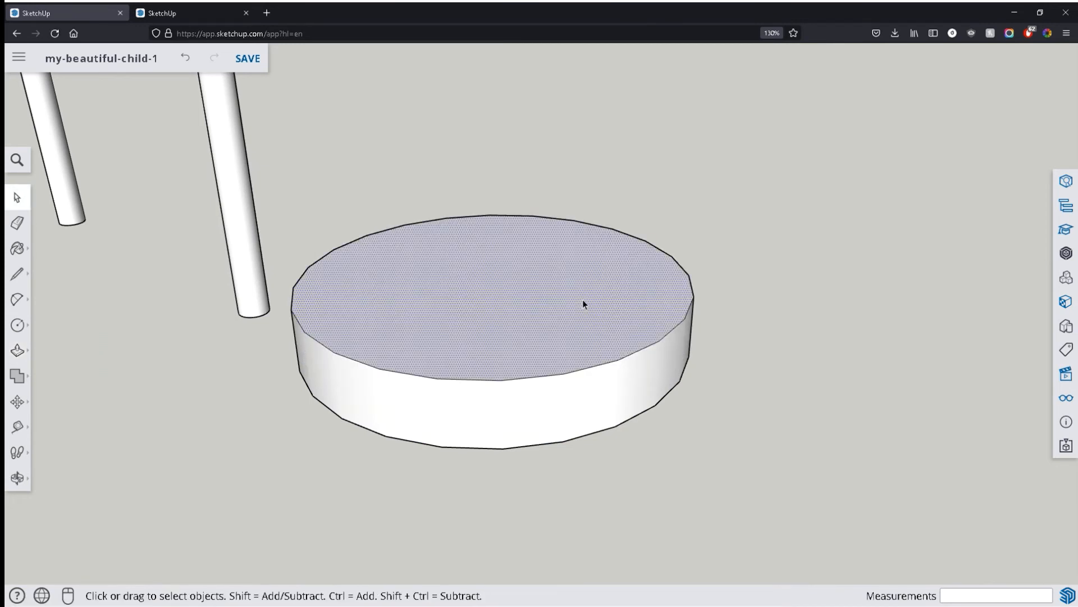
key(f)
click(664, 276)
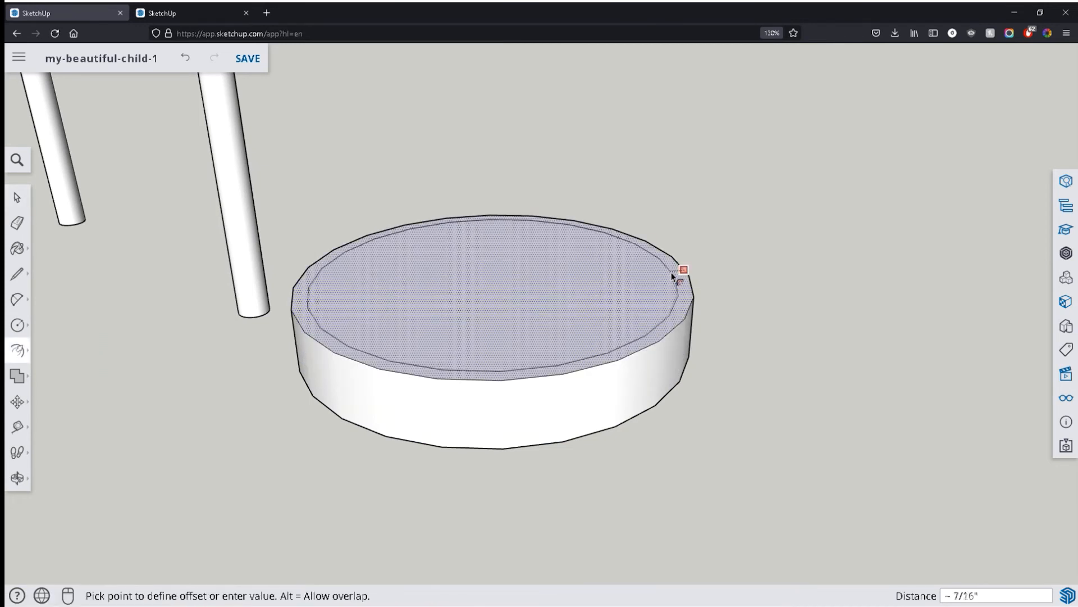
text(1/8)
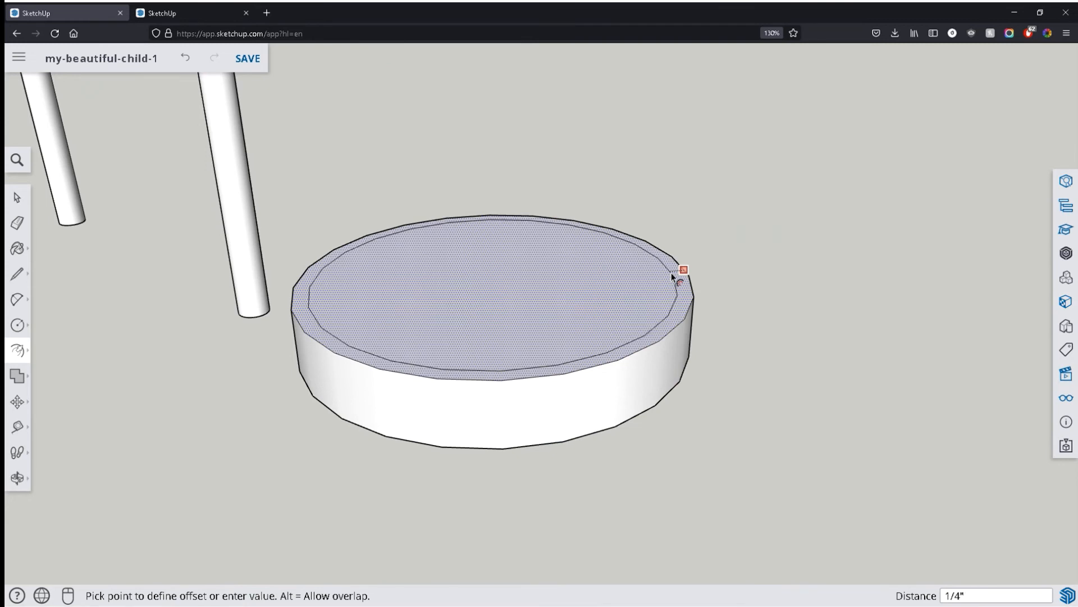
key(Return)
Move the inner top face up slightly to bevel the disc's upper rim.
key(space)
click(614, 307)
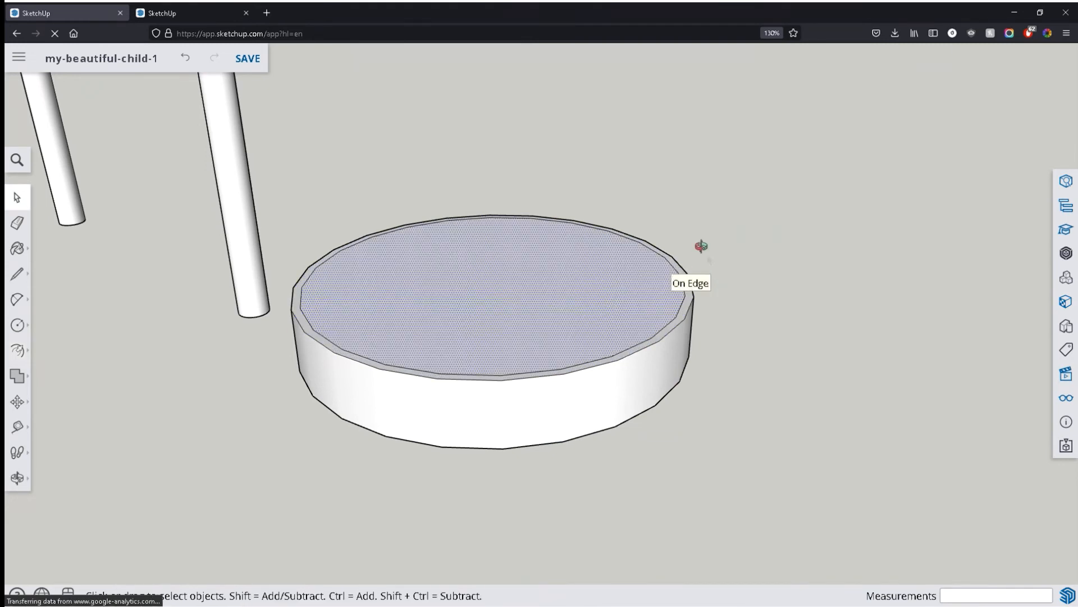
middle_drag(701, 246, 693, 231)
key(m)
click(557, 273)
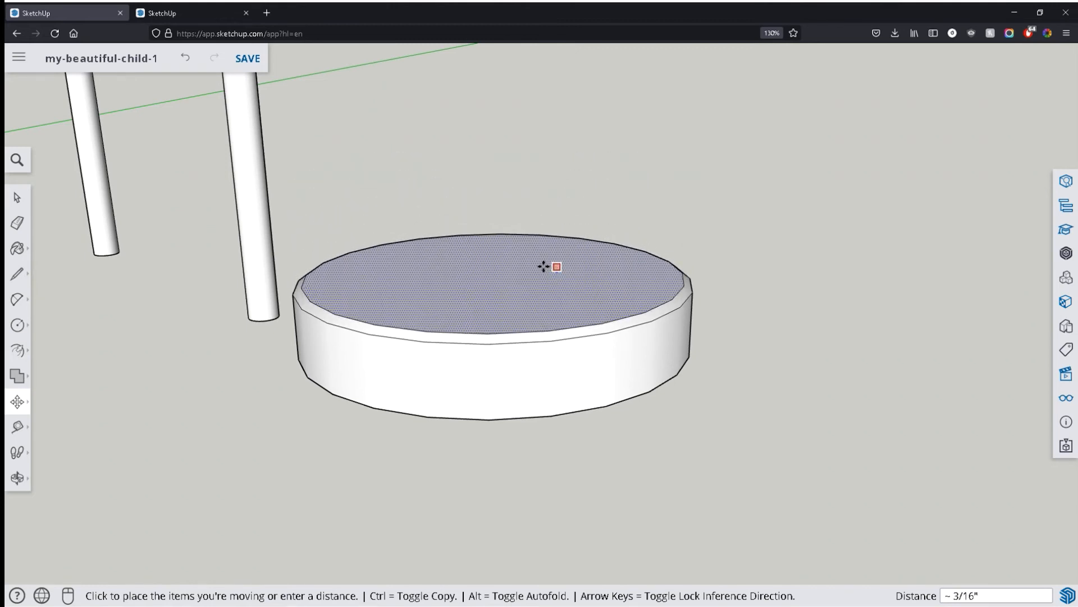
Offset the disc's underside face inward by 1/4".
key(o)
drag(587, 277, 551, 210)
key(f)
click(540, 286)
text(1/4)
key(Return)
Move the inner underside face down along the blue axis to bevel the disc's lower rim.
key(space)
key(p)
key(space)
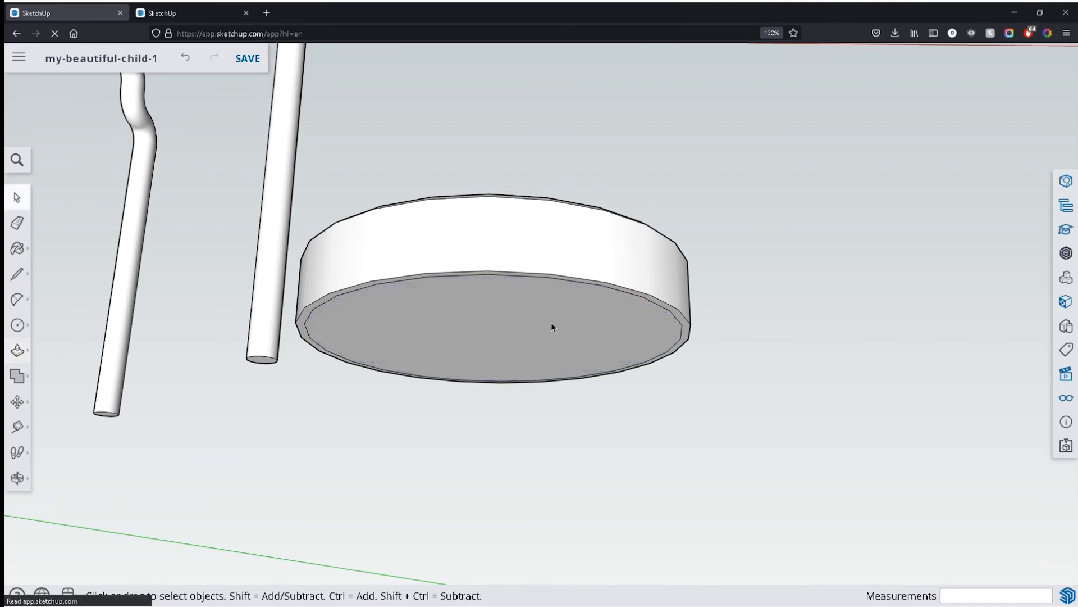
key(m)
click(552, 323)
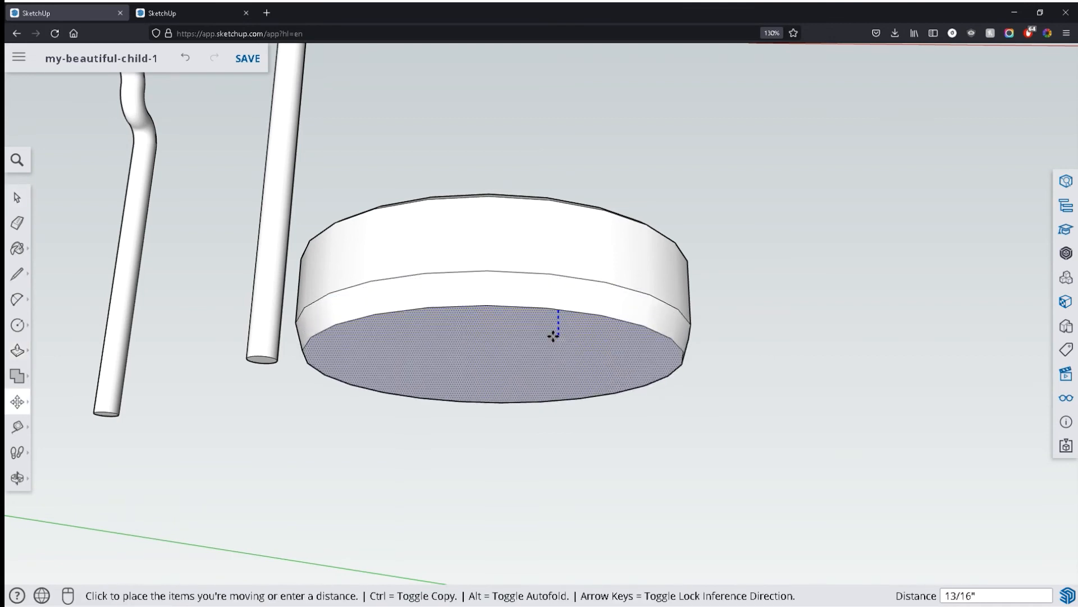
click(567, 315)
Select the entire beveled disc and make it a component named plumpy-pillow.
key(space)
scroll(649, 301, down, 2)
middle_drag(649, 301, 610, 489)
triple_click(552, 343)
right_click(483, 346)
click(554, 345)
text(plumpy-pillow)
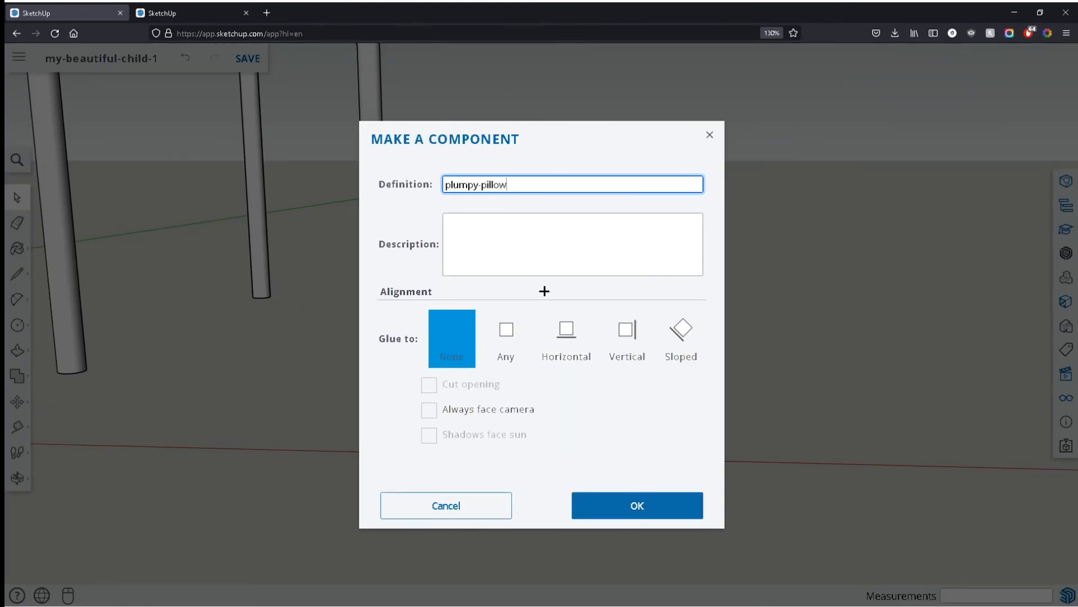
click(596, 497)
Draw a line across the middle of the disc's underside inside the pillow component, between opposite rim endpoints.
middle_drag(551, 332, 543, 129)
middle_drag(338, 163, 603, 407)
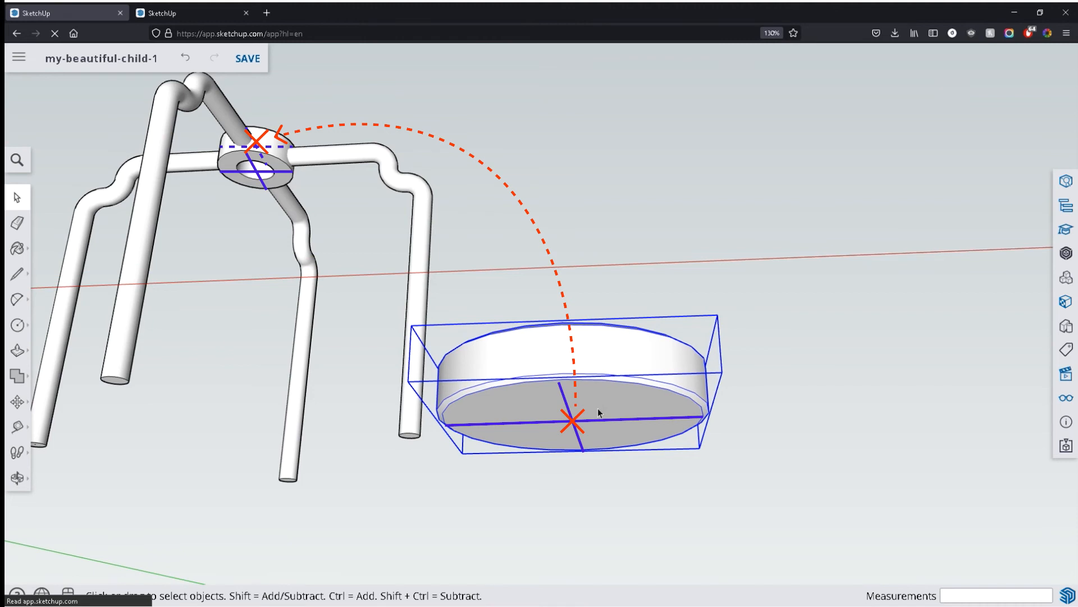
click(607, 312)
scroll(608, 312, up, 4)
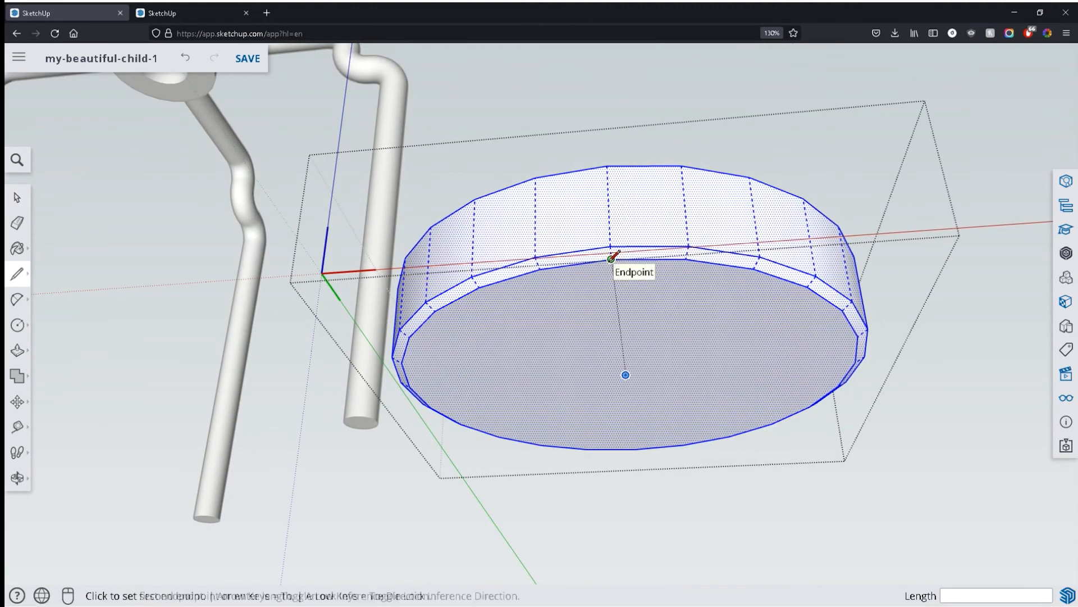
click(633, 449)
click(620, 482)
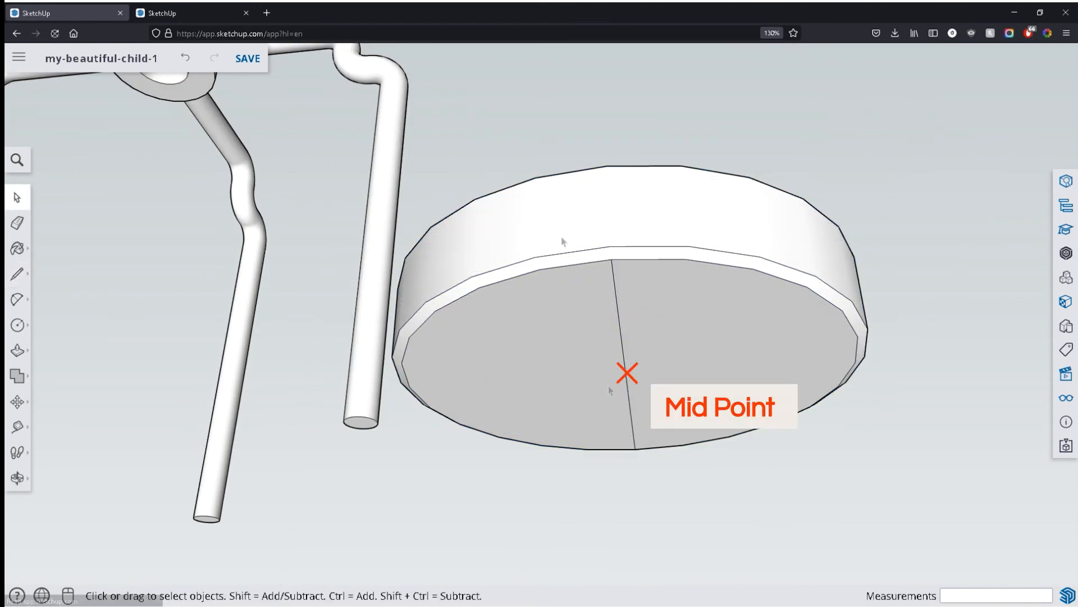
Draw a line across the ring hub's top face between opposite rim points, passing over the centre of the hole.
middle_drag(537, 315, 530, 349)
scroll(380, 174, down, 4)
shift+middle_drag(380, 173, 543, 594)
middle_drag(306, 255, 330, 399)
scroll(337, 302, up, 3)
scroll(337, 301, up, 1)
key(l)
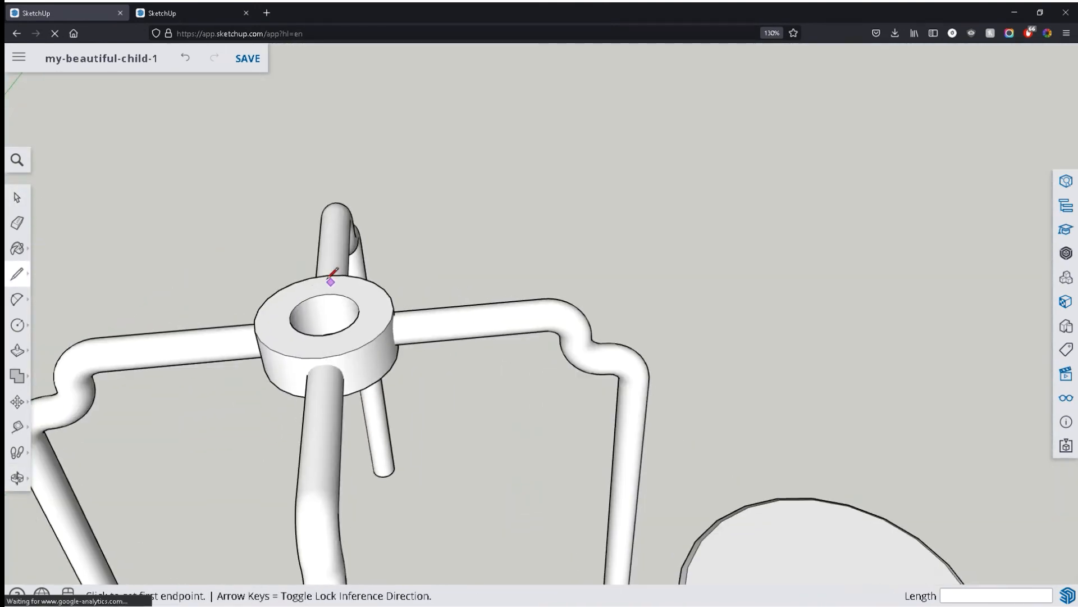
click(320, 357)
key(space)
Move the pillow from its underside line's midpoint onto the midpoint of the line across the ring hub's top.
scroll(738, 410, down, 2)
middle_drag(737, 410, 645, 224)
scroll(737, 440, down, 2)
shift+middle_drag(688, 354, 585, 218)
middle_drag(674, 335, 672, 170)
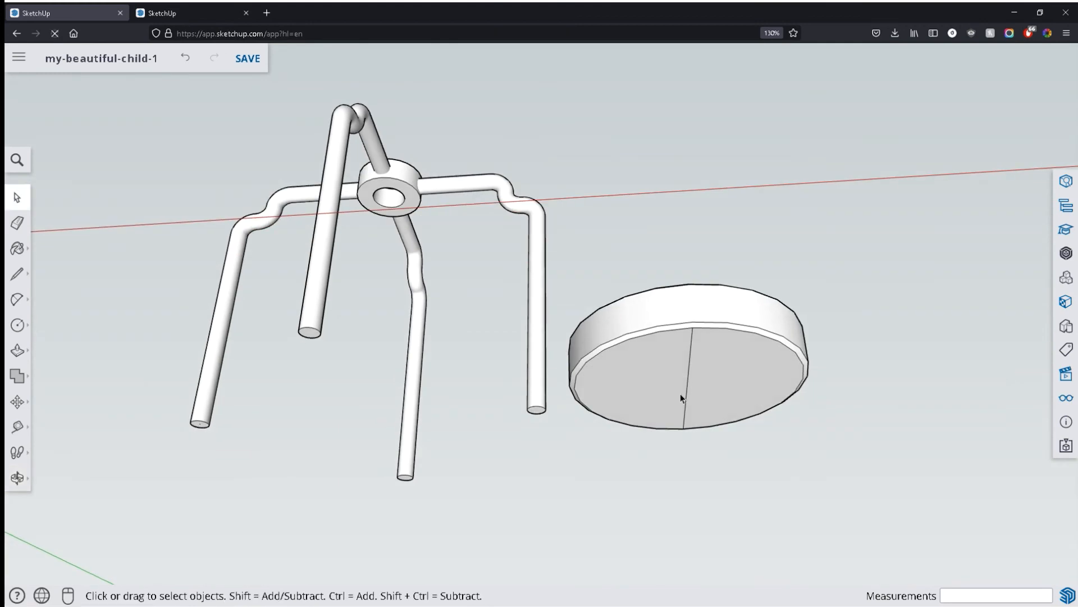
key(m)
click(688, 384)
middle_drag(475, 118, 546, 444)
middle_drag(419, 106, 430, 160)
scroll(376, 109, up, 5)
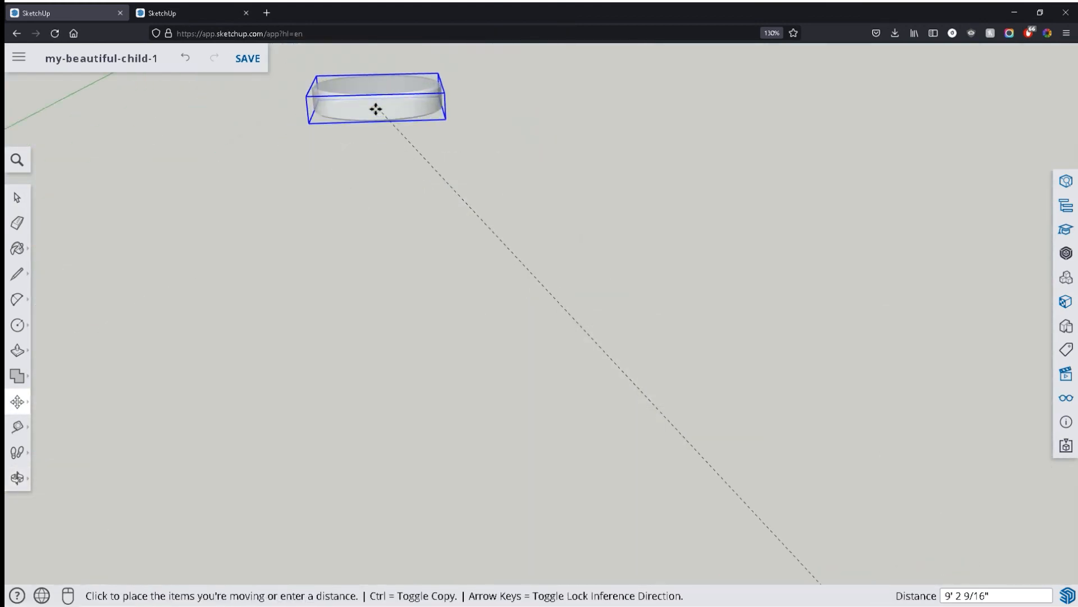
shift+middle_drag(409, 273, 441, 263)
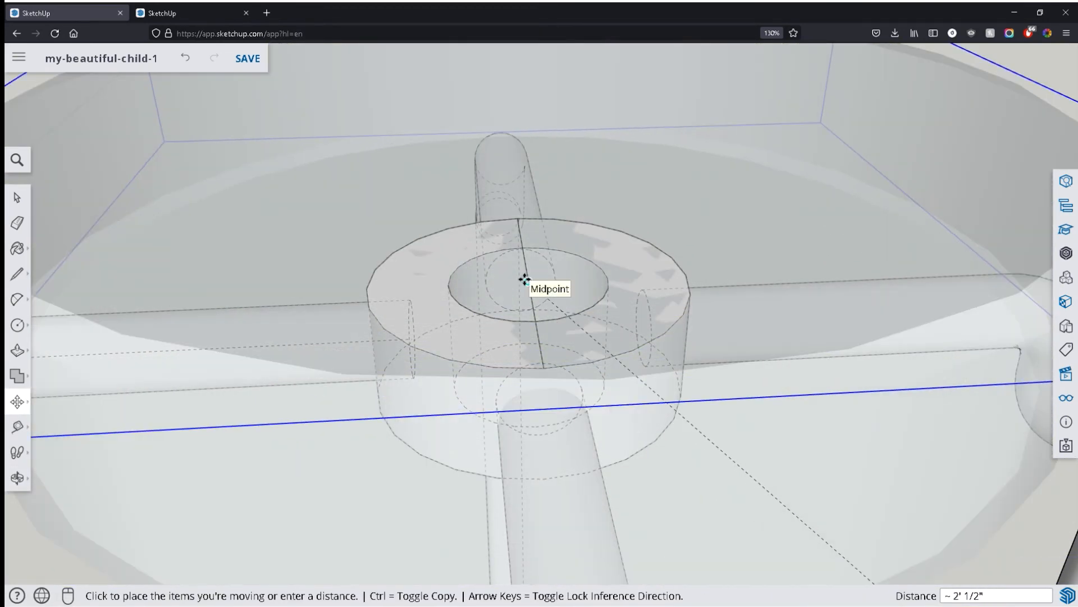
scroll(526, 280, down, 5)
click(528, 284)
scroll(539, 289, down, 10)
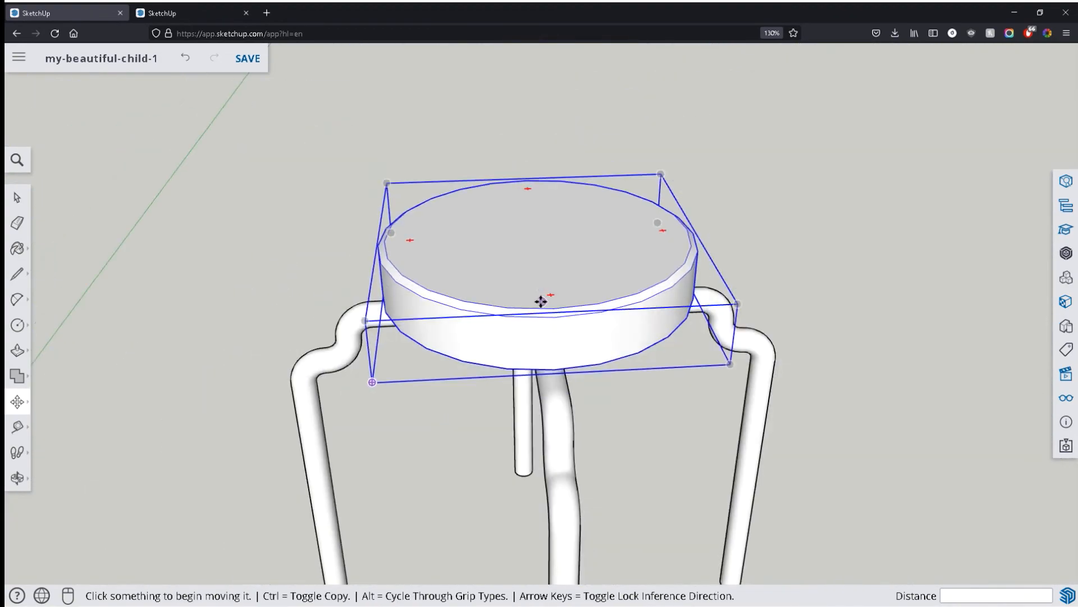
Open the pillow component and erase the helper line across its underside.
key(space)
scroll(575, 229, up, 5)
triple_click(575, 309)
middle_drag(638, 301, 541, 180)
key(e)
click(461, 319)
mouse_move(461, 319)
middle_down()
mouse_move(510, 284)
mouse_move(512, 303)
mouse_move(513, 221)
mouse_move(507, 385)
mouse_move(494, 442)
mouse_move(497, 366)
mouse_move(747, 335)
mouse_move(597, 320)
middle_up()
key(space)
scroll(514, 321, down, 5)
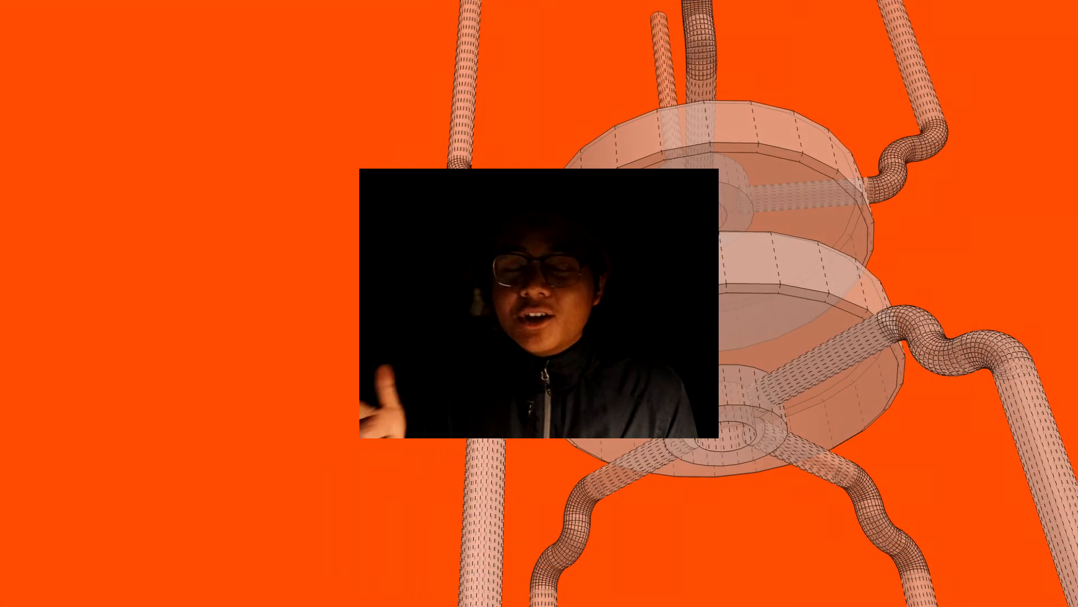